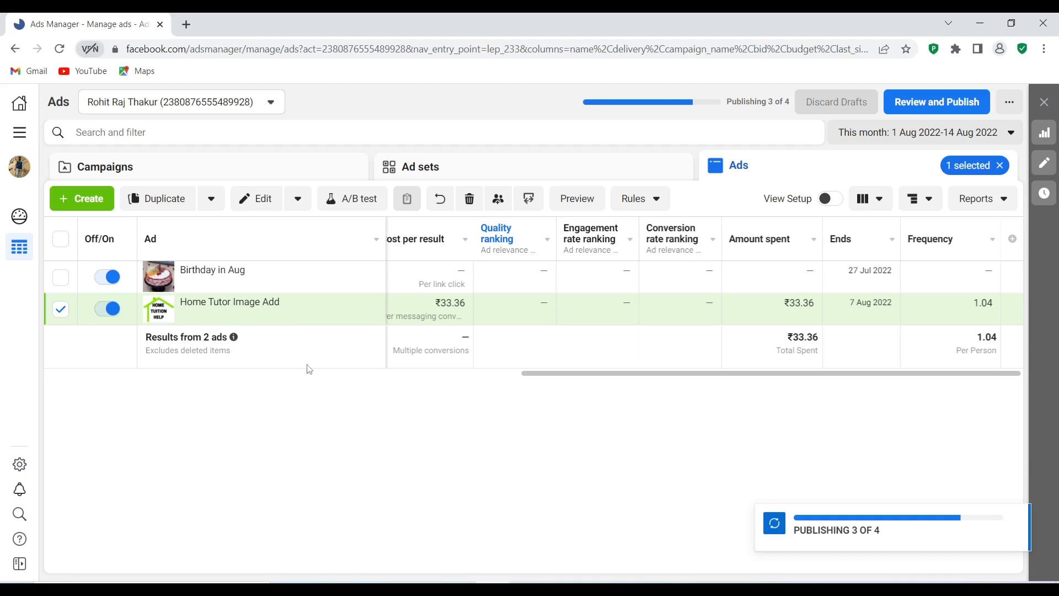
- Create a new campaign with the Lead Generation objective
{"action": "left_click", "coordinate": [86, 199]}
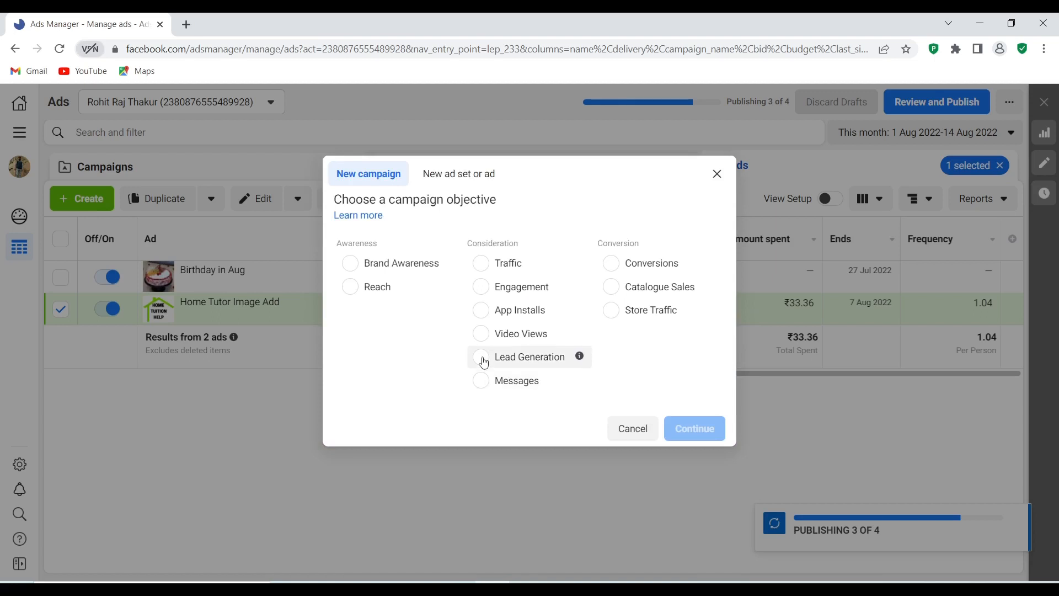
{"action": "left_click", "coordinate": [484, 362]}
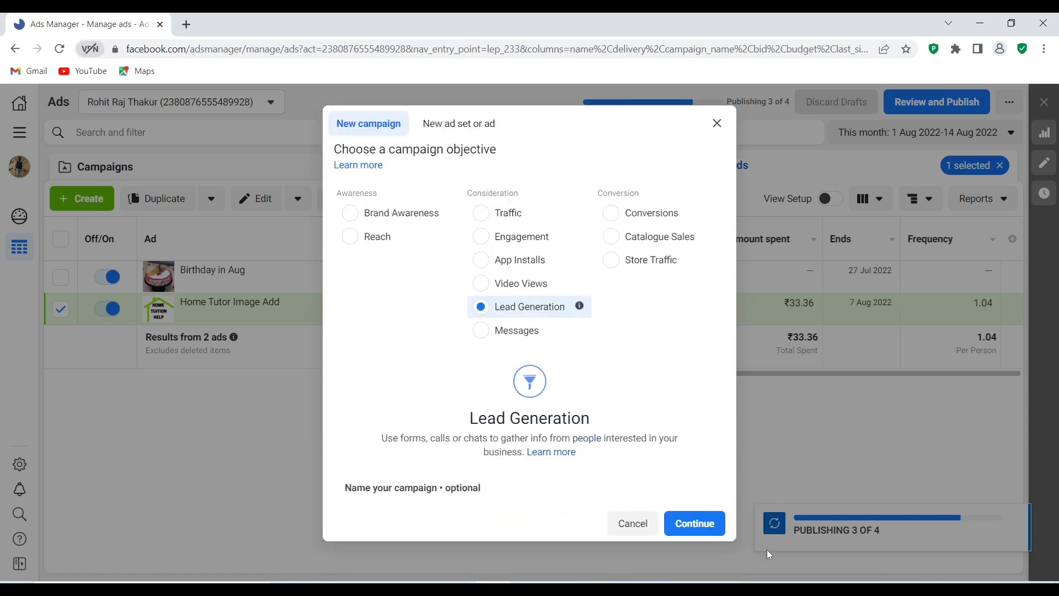
{"action": "left_click", "coordinate": [696, 524]}
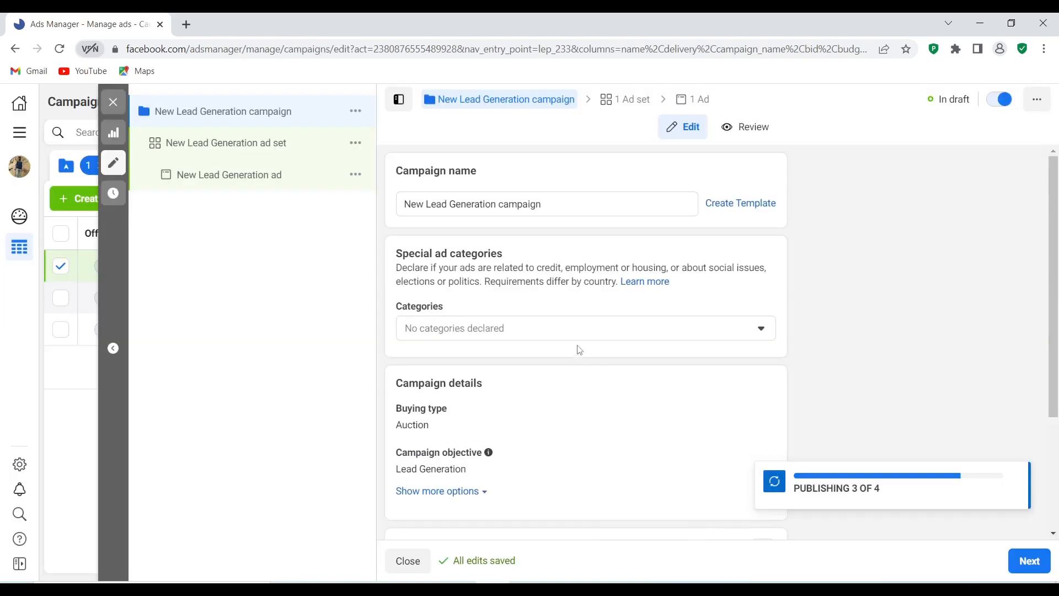
- Name the campaign "Home Tutor for class 4th to 10th (Demo )" and continue to the ad set settings
{"action": "left_click", "coordinate": [546, 202]}
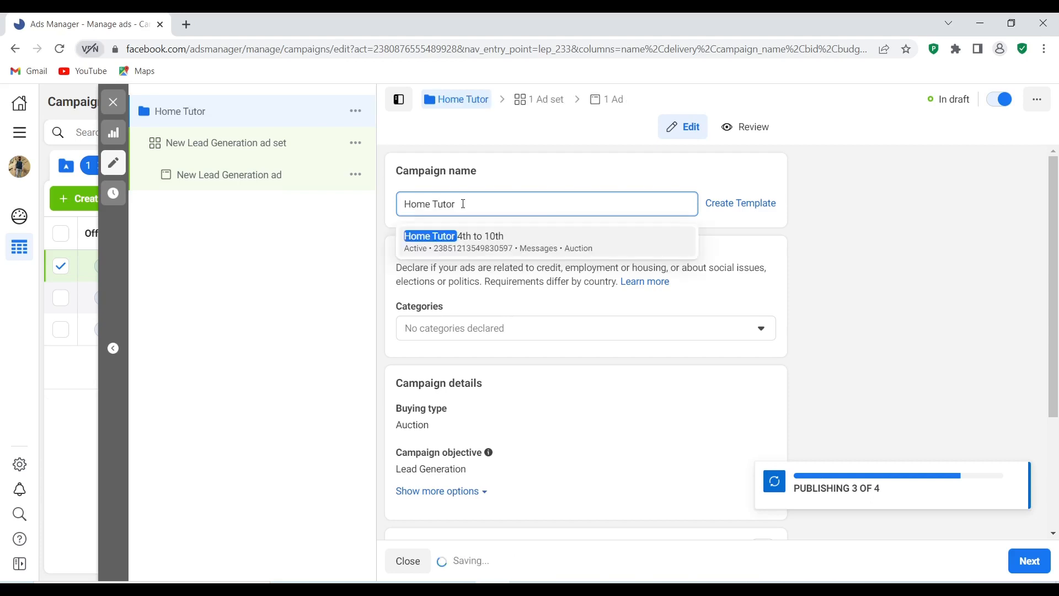
{"action": "type", "text": "for cla"}
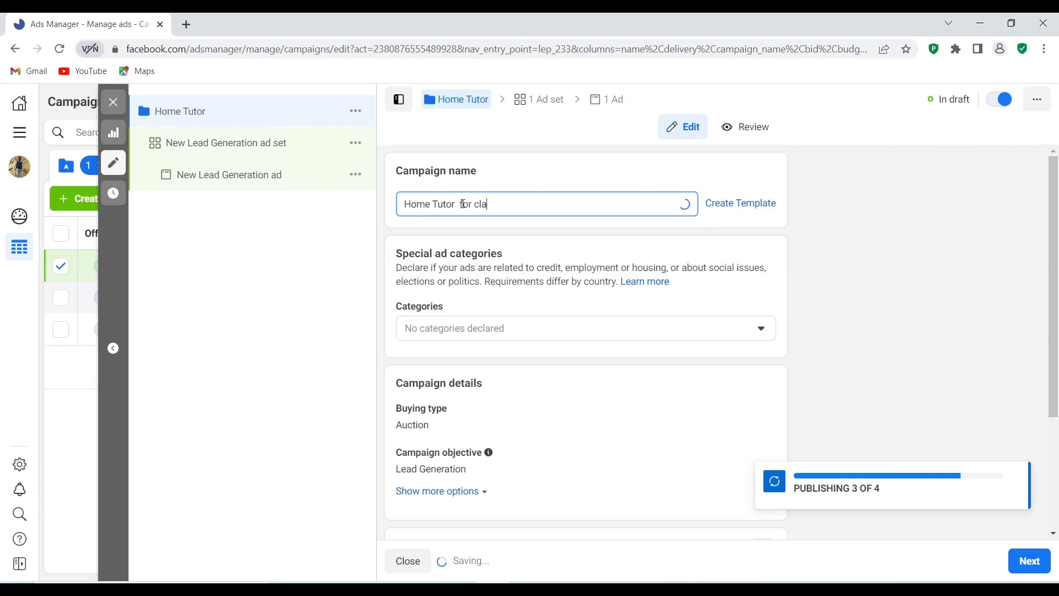
{"action": "type", "text": "ss 4th to 10th"}
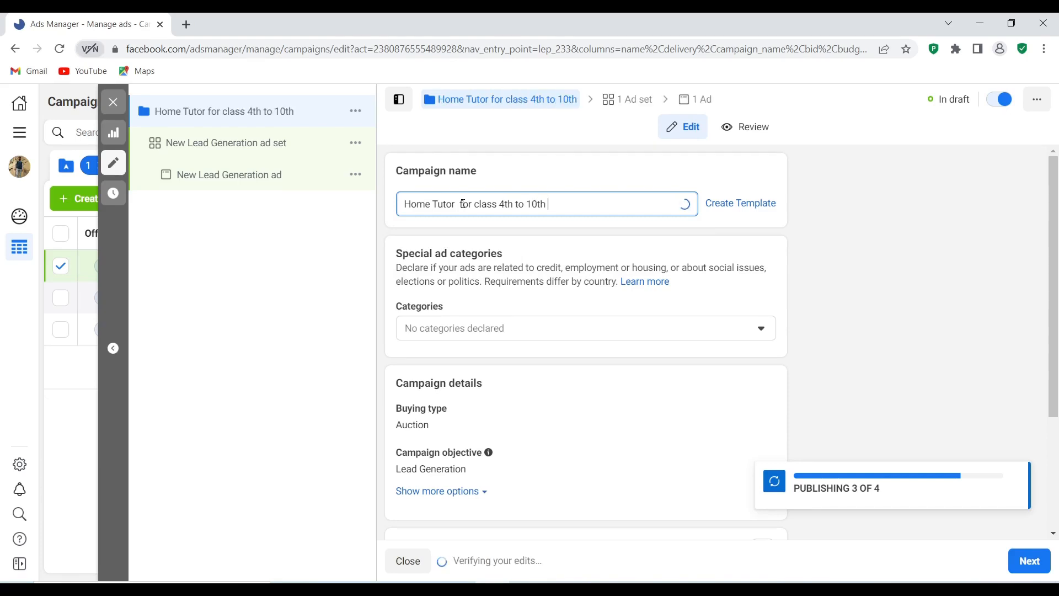
{"action": "type", "text": " (Demo )"}
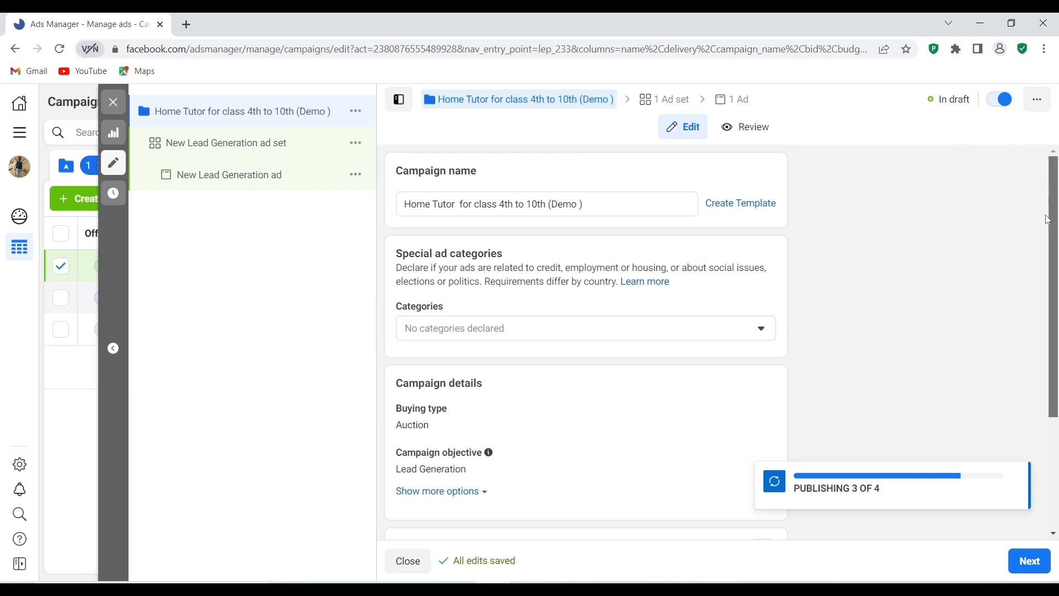
{"action": "scroll", "coordinate": [1053, 258], "scroll_direction": "down", "scroll_amount": 1}
{"action": "left_click_drag", "start_coordinate": [1053, 258], "coordinate": [1023, 408]}
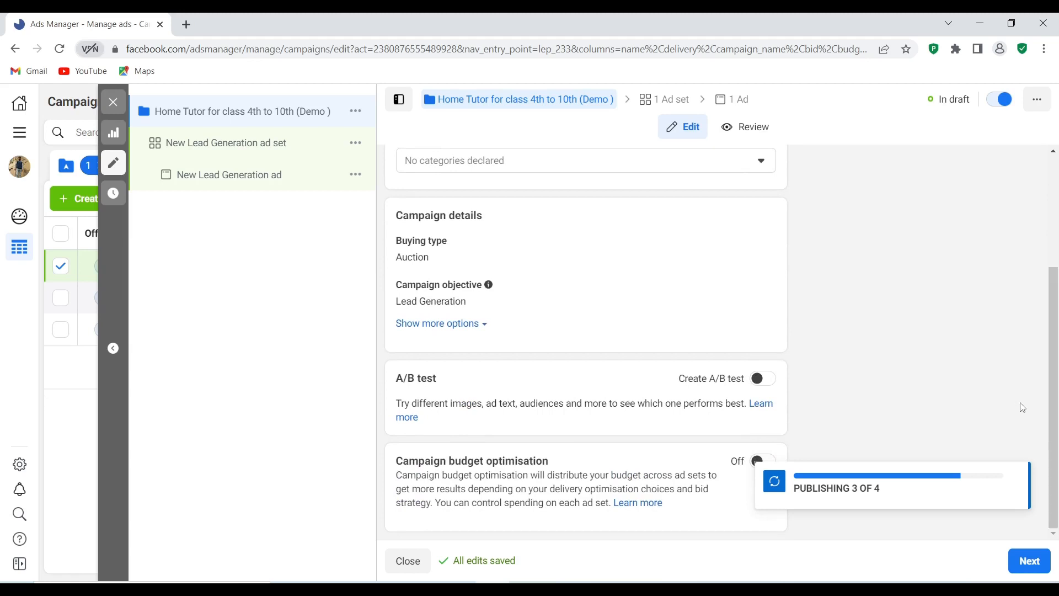
{"action": "left_click", "coordinate": [1030, 561]}
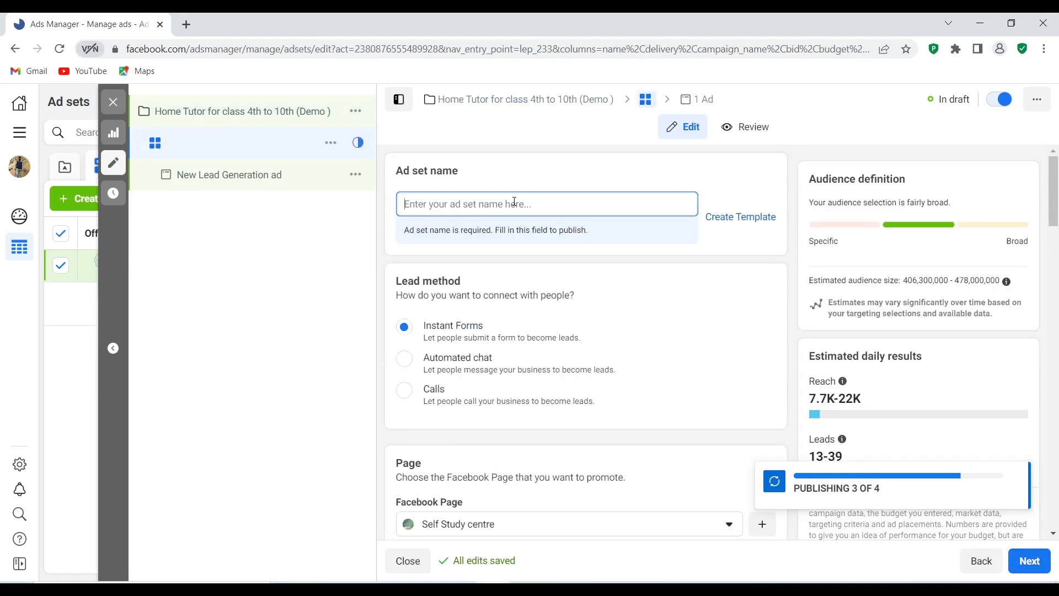
- Name the ad set "Home tutor"
{"action": "type", "text": "Home tu"}
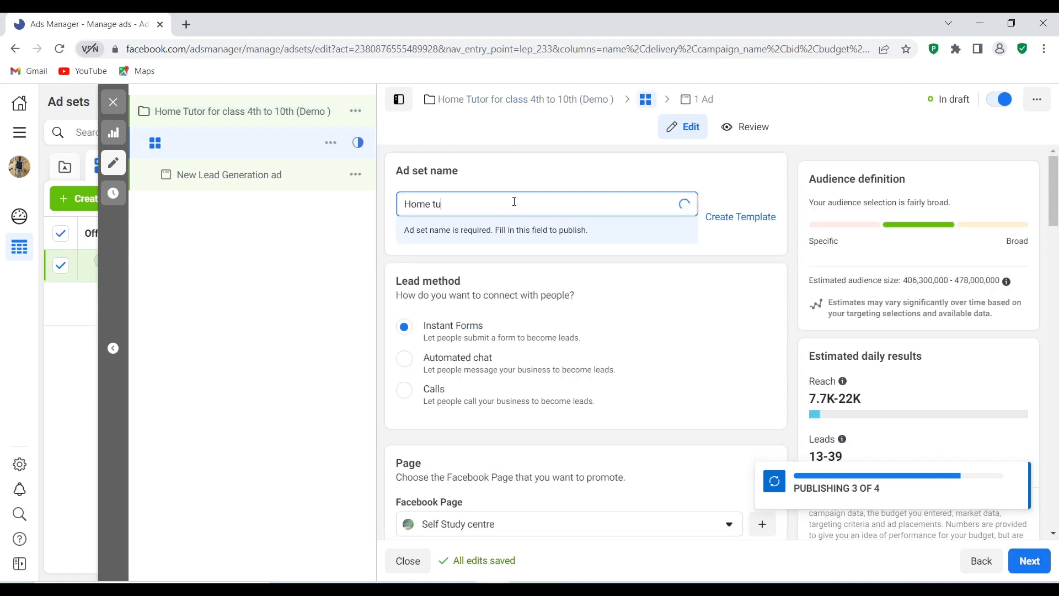
{"action": "type", "text": "tro"}
{"action": "key", "text": "BackSpace"}
{"action": "key", "text": "BackSpace"}
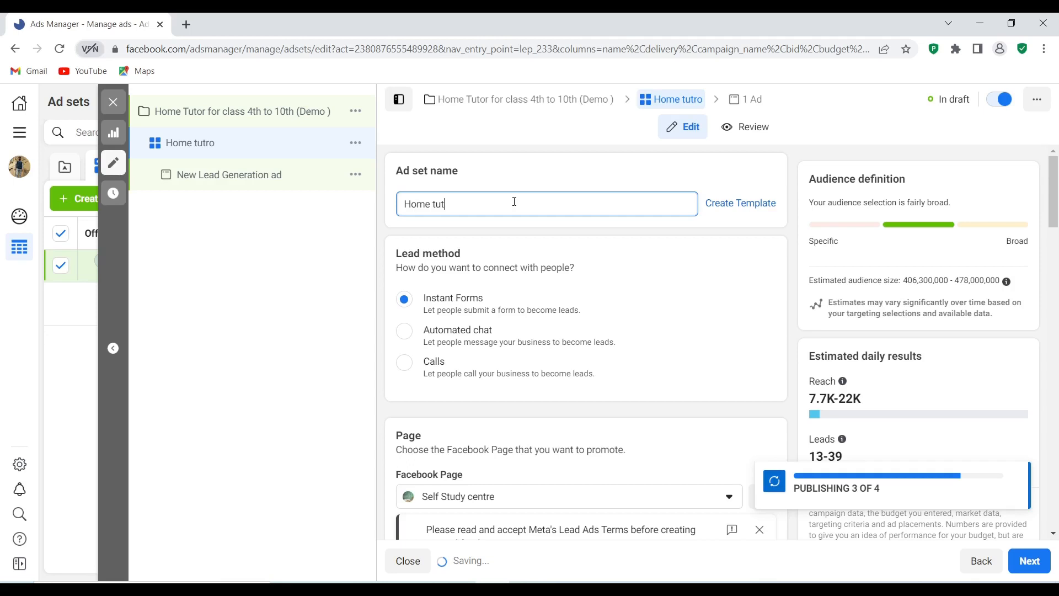
{"action": "type", "text": "or"}
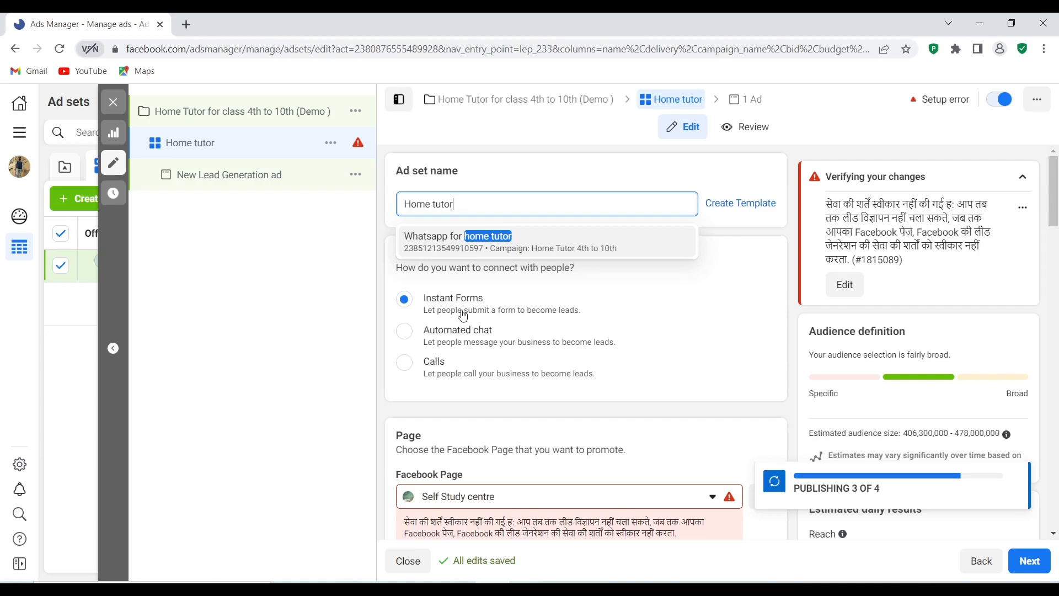
- Choose Self Study centre as the Facebook Page promoted by the ad set
{"action": "scroll", "coordinate": [463, 315], "scroll_direction": "down", "scroll_amount": 1}
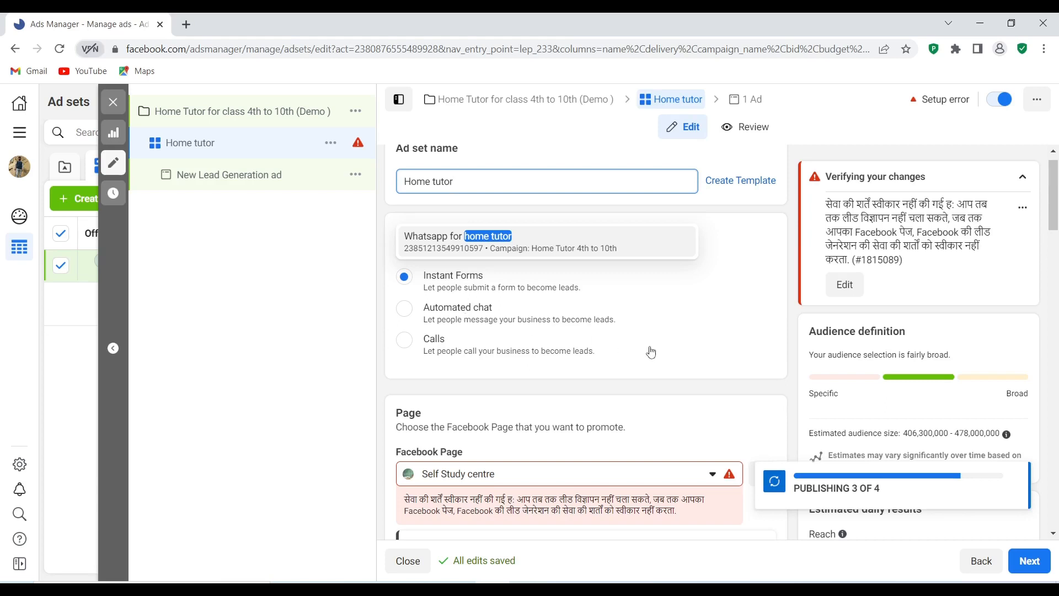
{"action": "scroll", "coordinate": [650, 351], "scroll_direction": "down", "scroll_amount": 3}
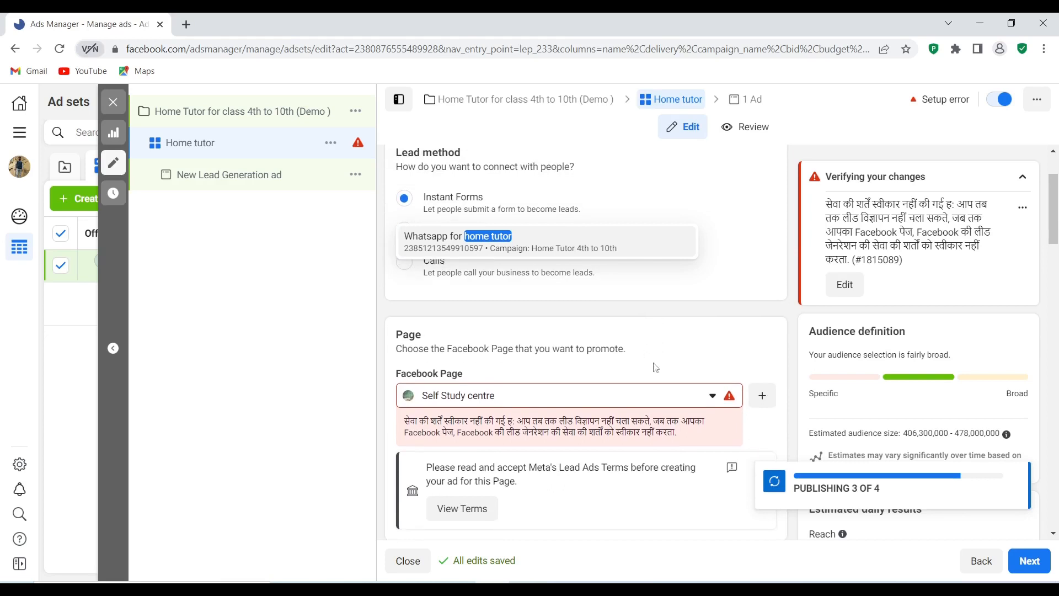
{"action": "left_click", "coordinate": [712, 397]}
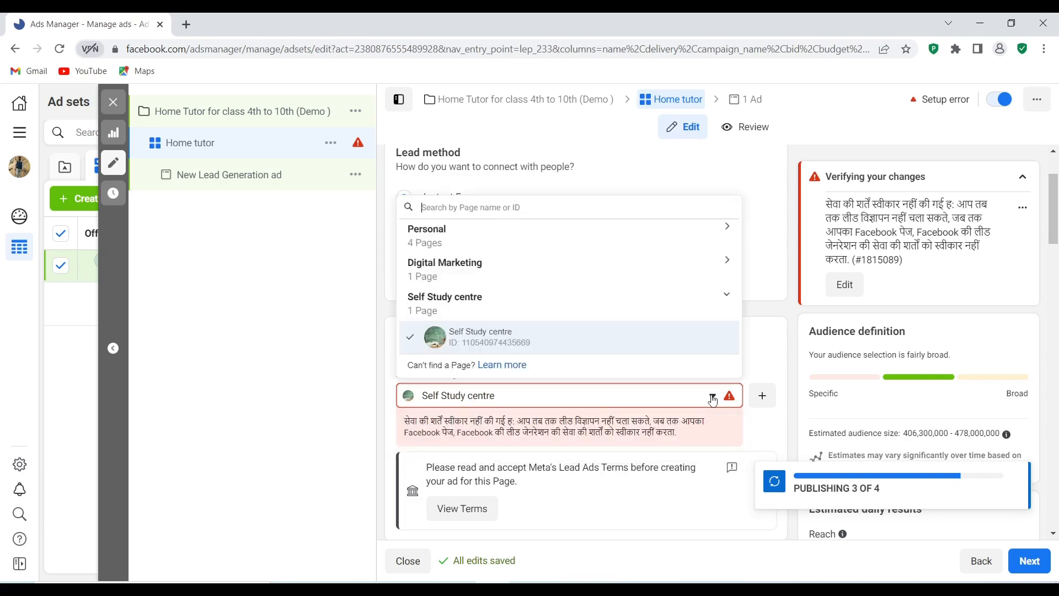
{"action": "left_click", "coordinate": [520, 342]}
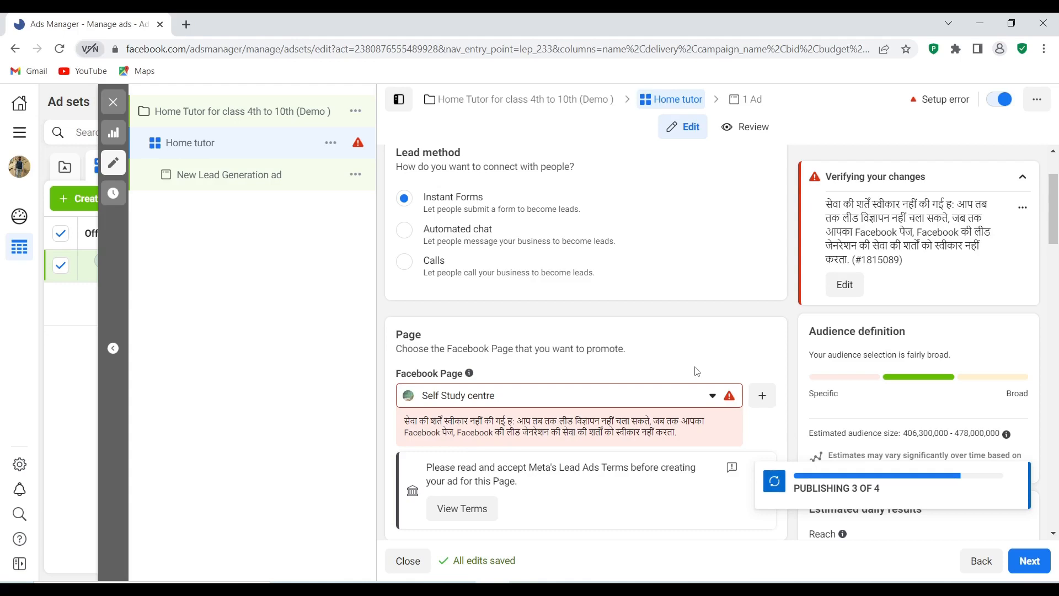
- View Meta's Lead Ads Terms for the selected Page and agree to them
{"action": "scroll", "coordinate": [696, 370], "scroll_direction": "down", "scroll_amount": 3}
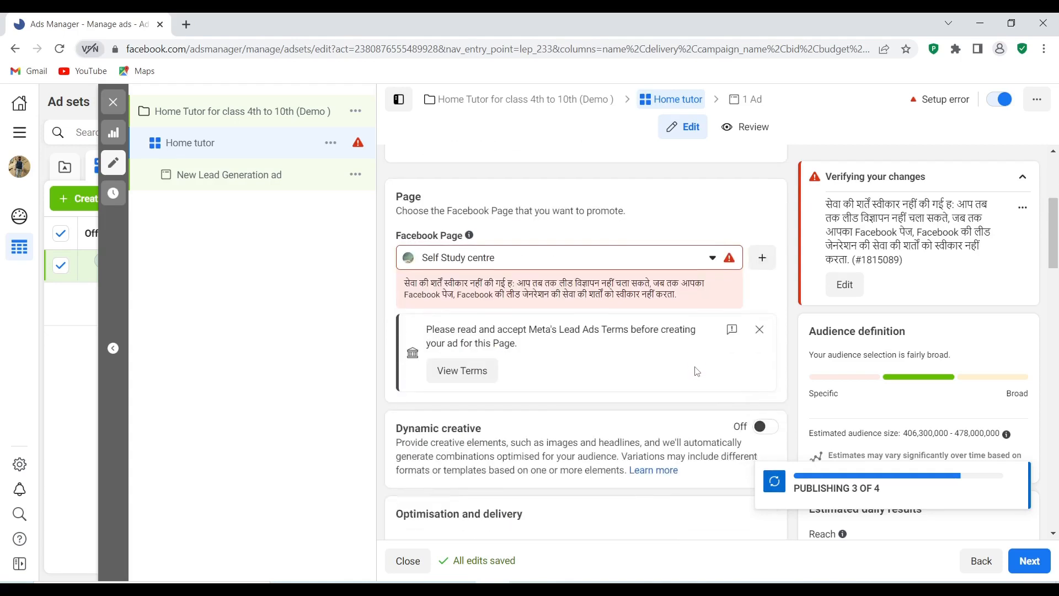
{"action": "left_click", "coordinate": [470, 354]}
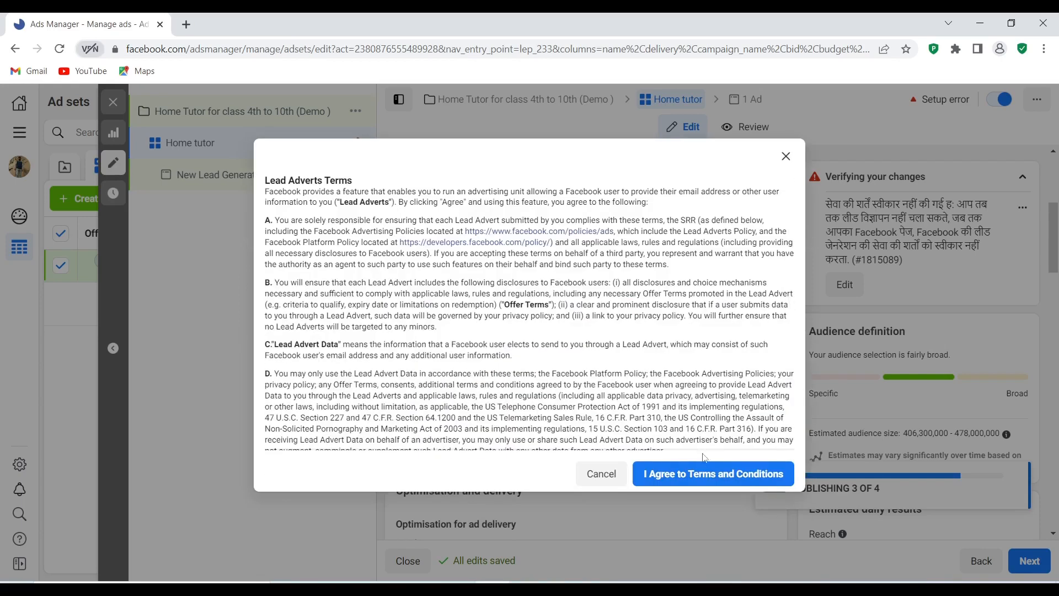
{"action": "left_click", "coordinate": [688, 474]}
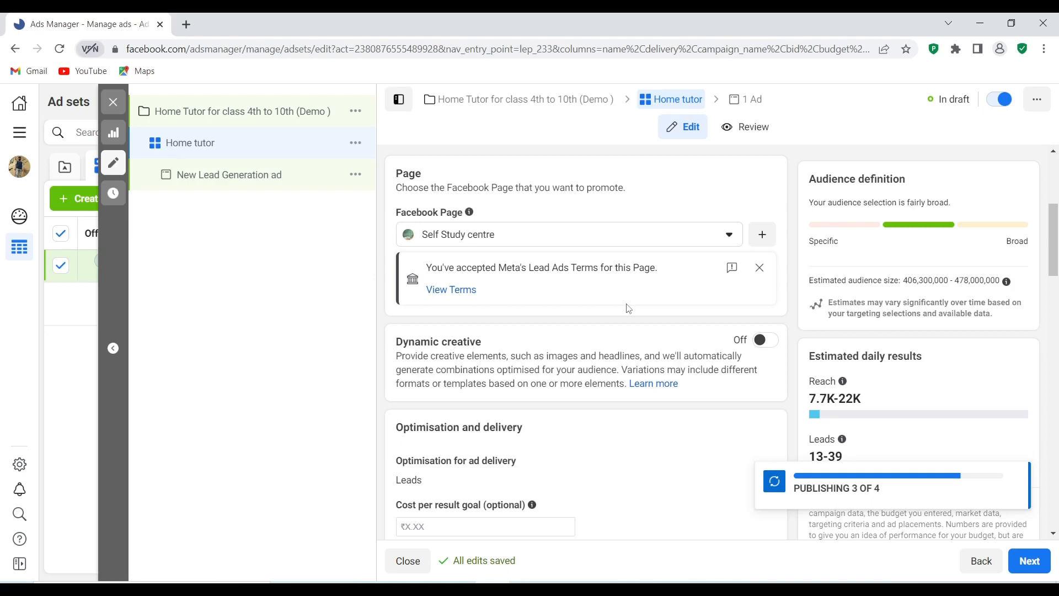
- Enable an end date in the ad set's schedule and set the duration to 3 days
{"action": "scroll", "coordinate": [629, 308], "scroll_direction": "down", "scroll_amount": 2}
{"action": "scroll", "coordinate": [628, 308], "scroll_direction": "down", "scroll_amount": 1}
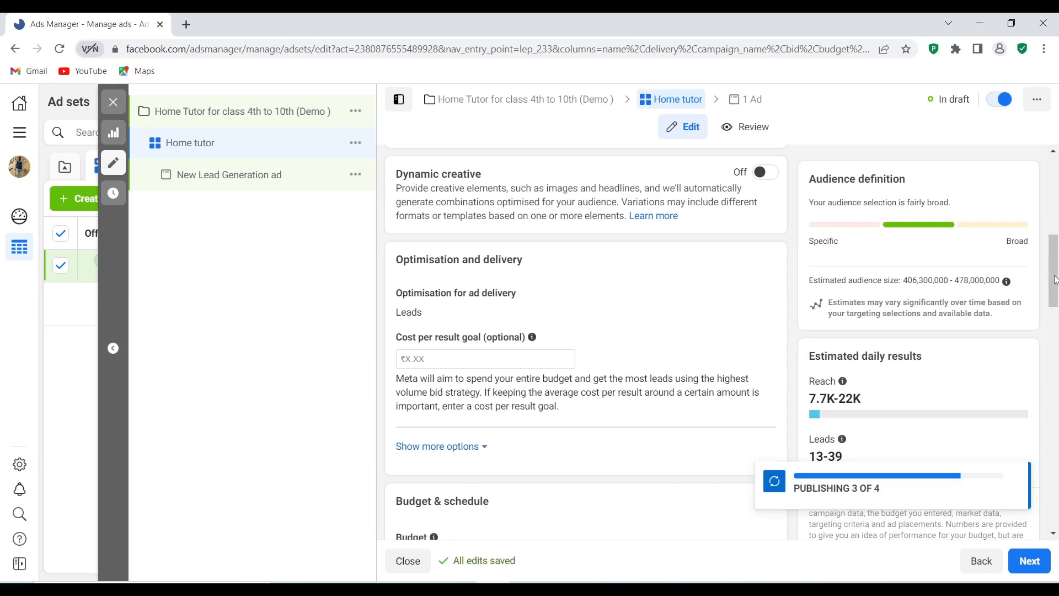
{"action": "left_click_drag", "start_coordinate": [1055, 290], "coordinate": [1055, 325]}
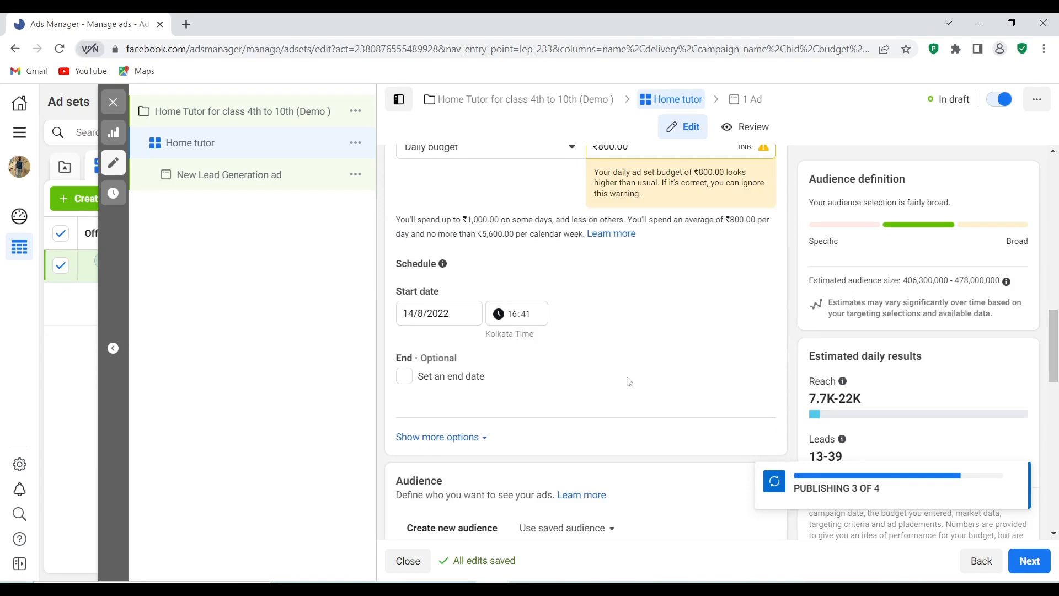
{"action": "scroll", "coordinate": [629, 381], "scroll_direction": "up", "scroll_amount": 2}
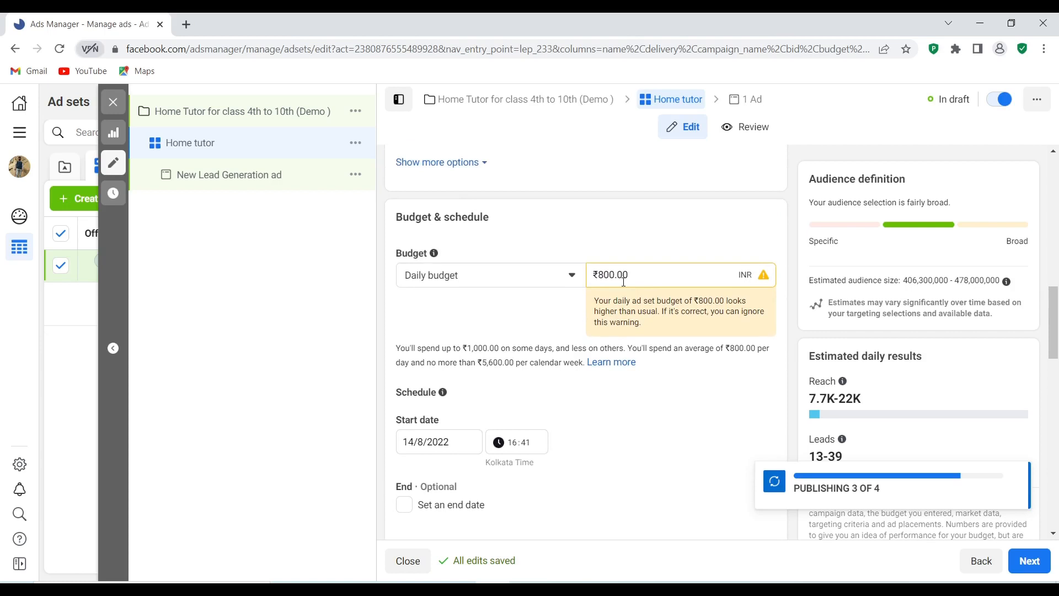
{"action": "scroll", "coordinate": [626, 433], "scroll_direction": "down", "scroll_amount": 1}
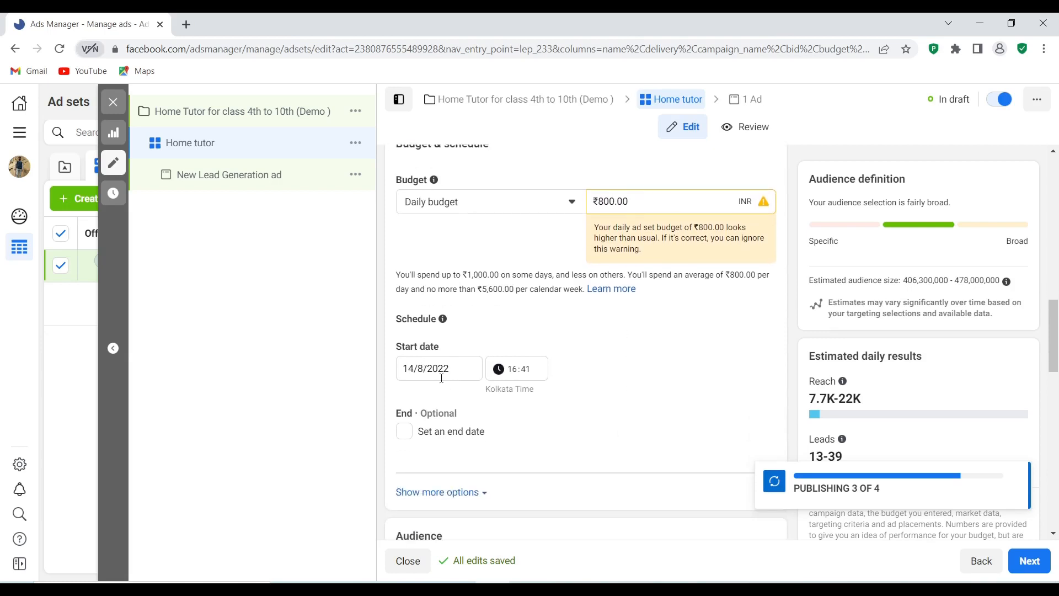
{"action": "left_click", "coordinate": [403, 431]}
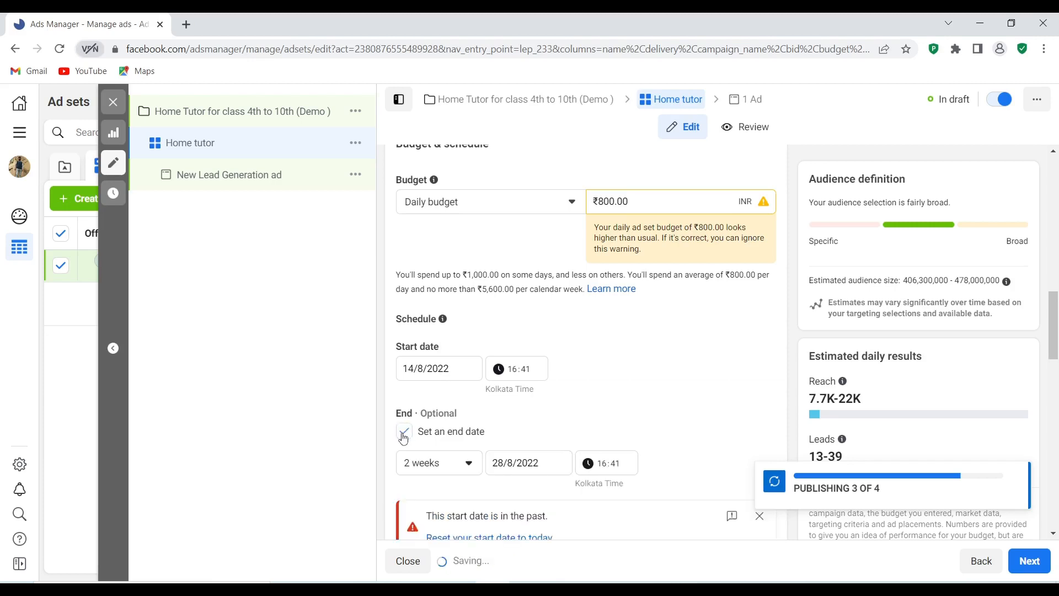
{"action": "left_click", "coordinate": [468, 468]}
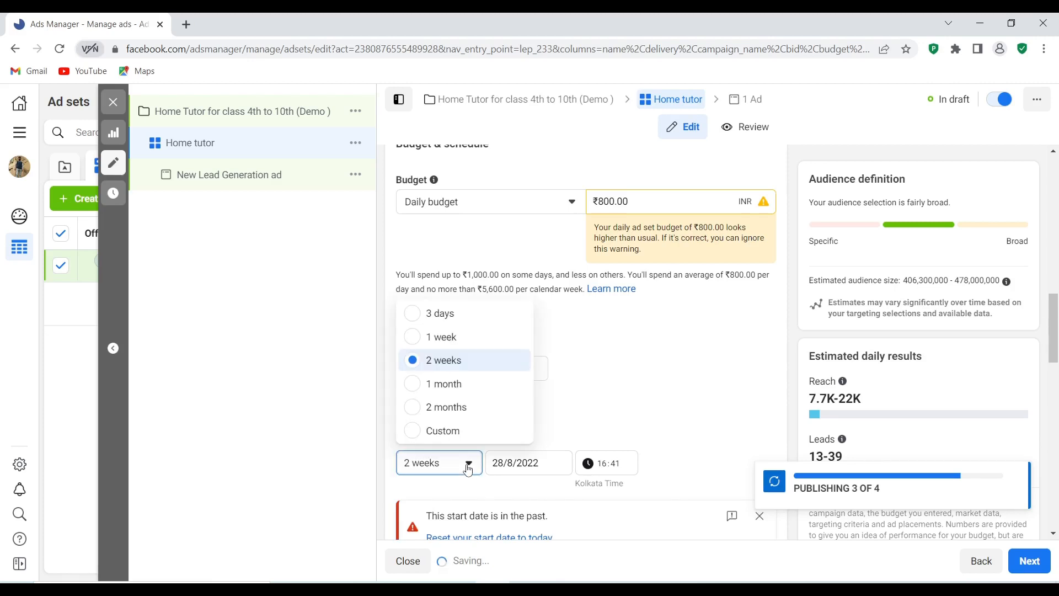
{"action": "left_click", "coordinate": [429, 319]}
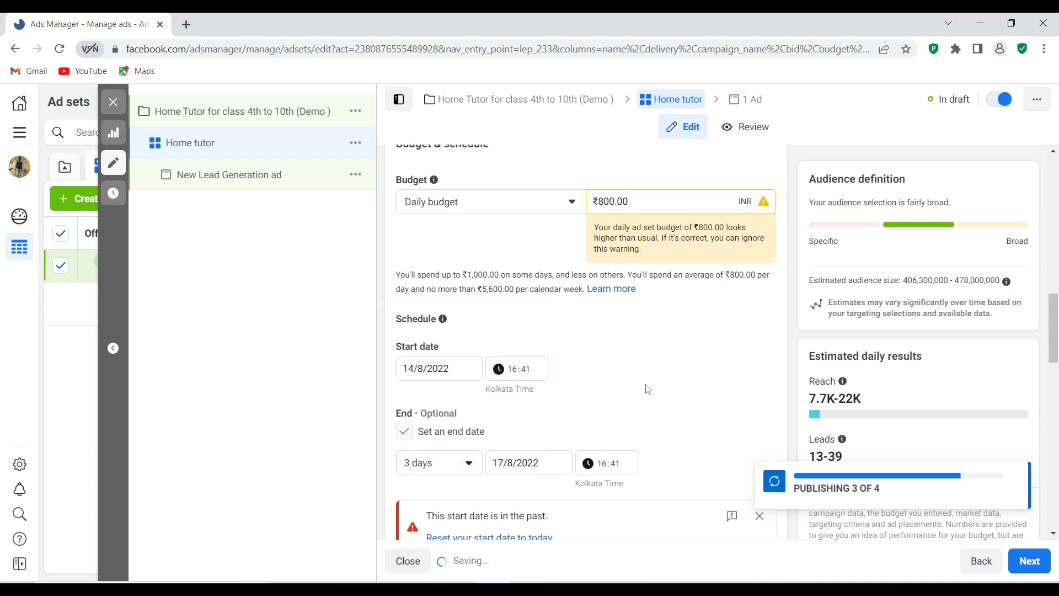
- Set the ad set's start date to 15/8/2022
{"action": "scroll", "coordinate": [648, 389], "scroll_direction": "down", "scroll_amount": 1}
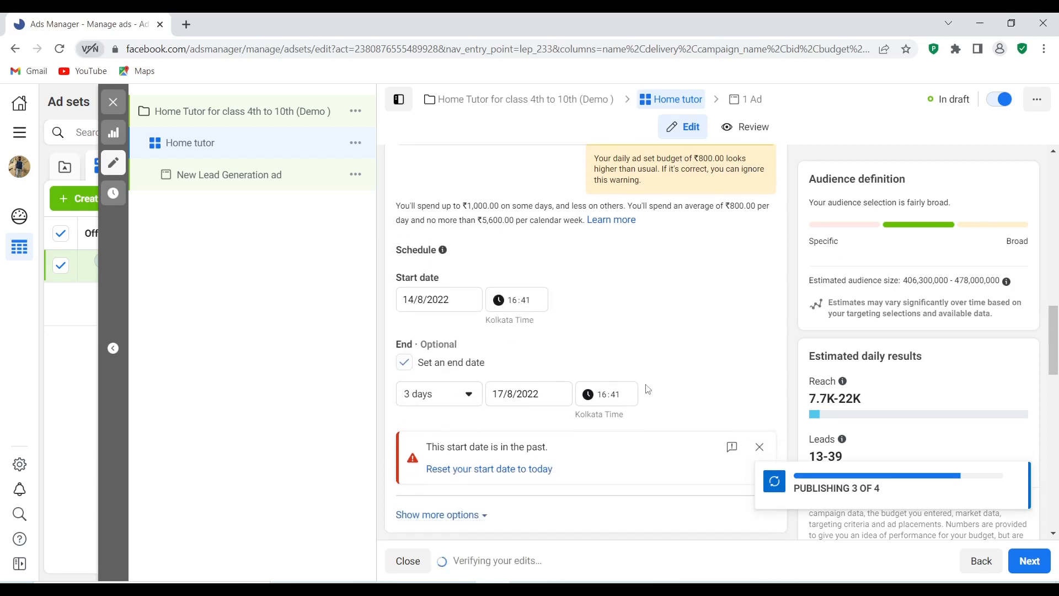
{"action": "scroll", "coordinate": [648, 390], "scroll_direction": "down", "scroll_amount": 2}
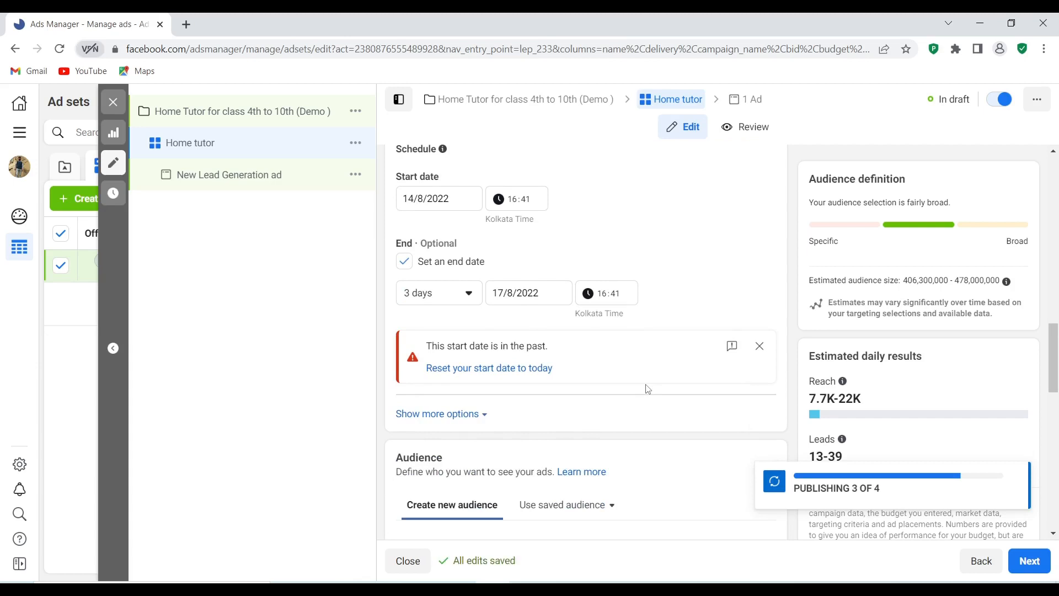
{"action": "scroll", "coordinate": [648, 389], "scroll_direction": "up", "scroll_amount": 2}
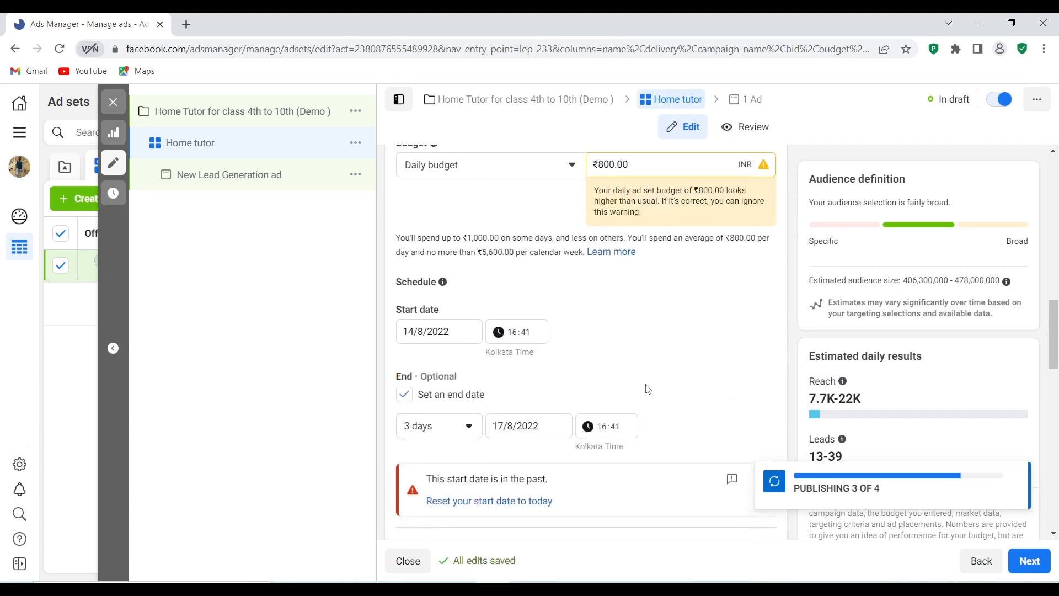
{"action": "left_click", "coordinate": [411, 333]}
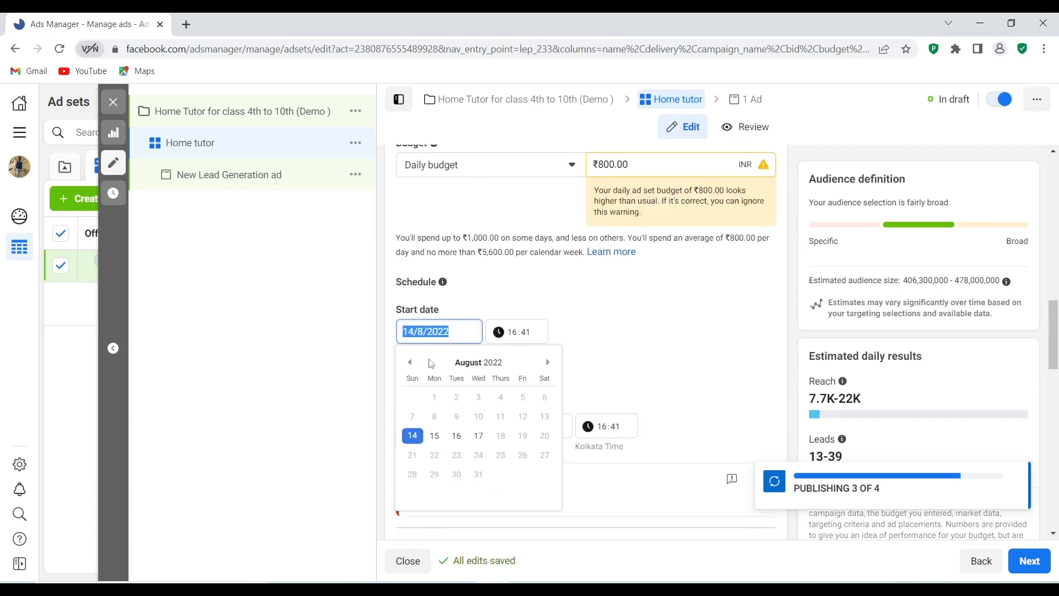
{"action": "left_click", "coordinate": [434, 437]}
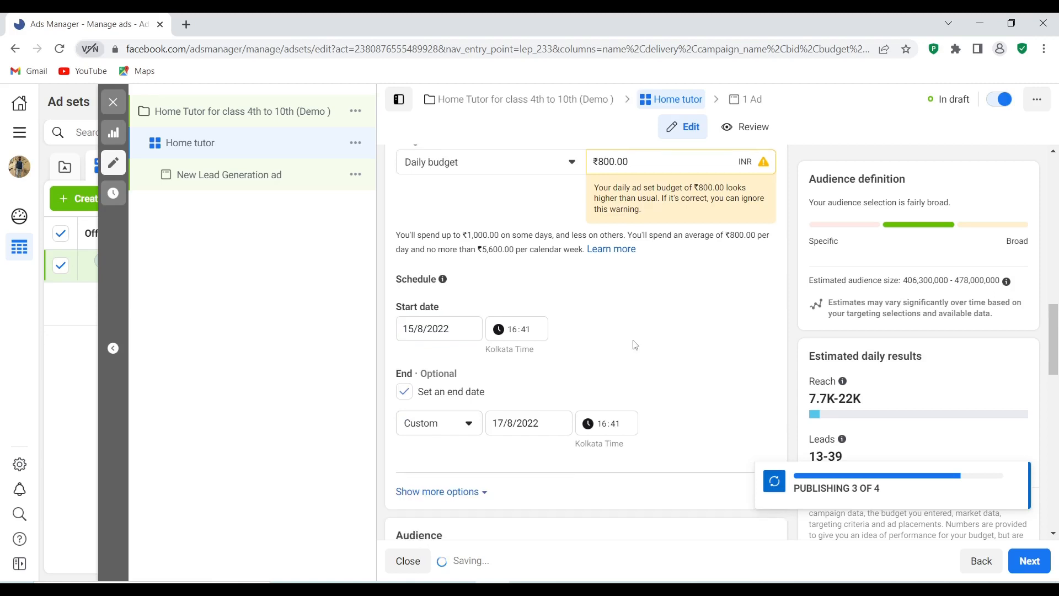
- Set the audience location to the city of Ghaziabad, Uttar Pradesh, India
{"action": "scroll", "coordinate": [635, 345], "scroll_direction": "down", "scroll_amount": 2}
{"action": "scroll", "coordinate": [635, 345], "scroll_direction": "down", "scroll_amount": 4}
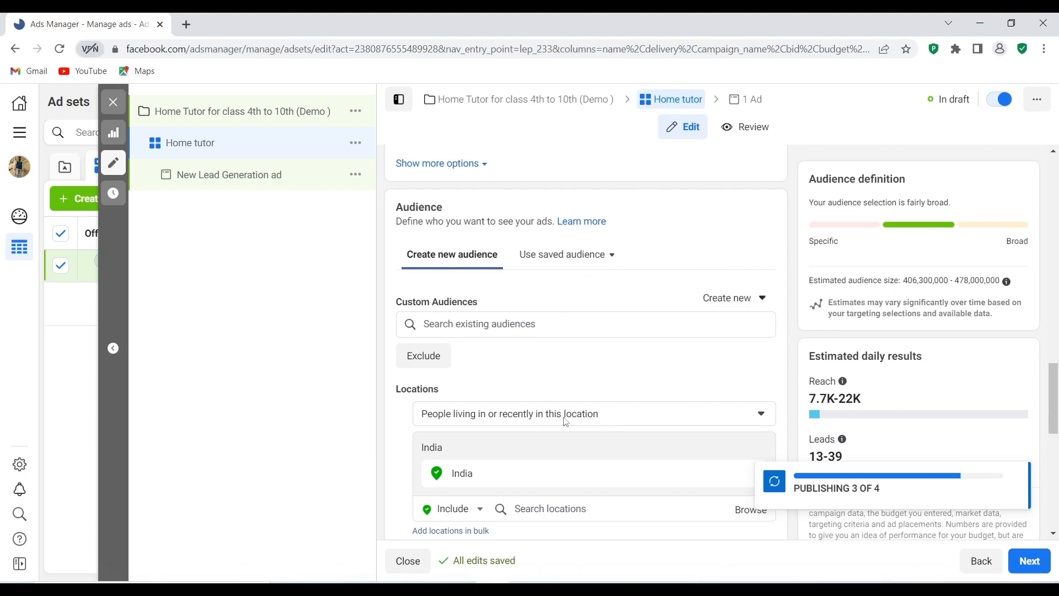
{"action": "scroll", "coordinate": [579, 422], "scroll_direction": "down", "scroll_amount": 1}
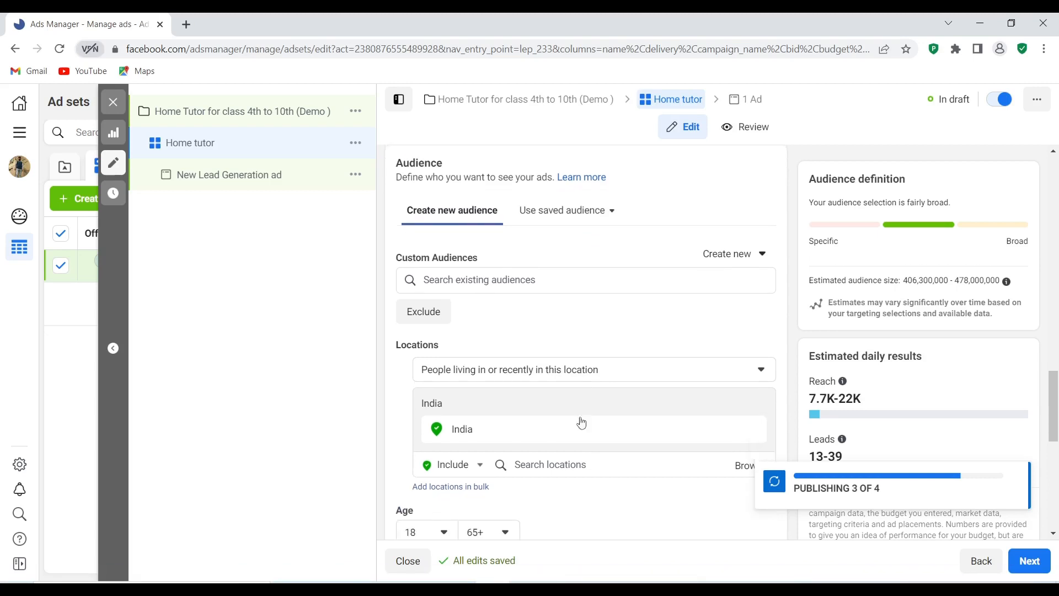
{"action": "scroll", "coordinate": [555, 441], "scroll_direction": "down", "scroll_amount": 1}
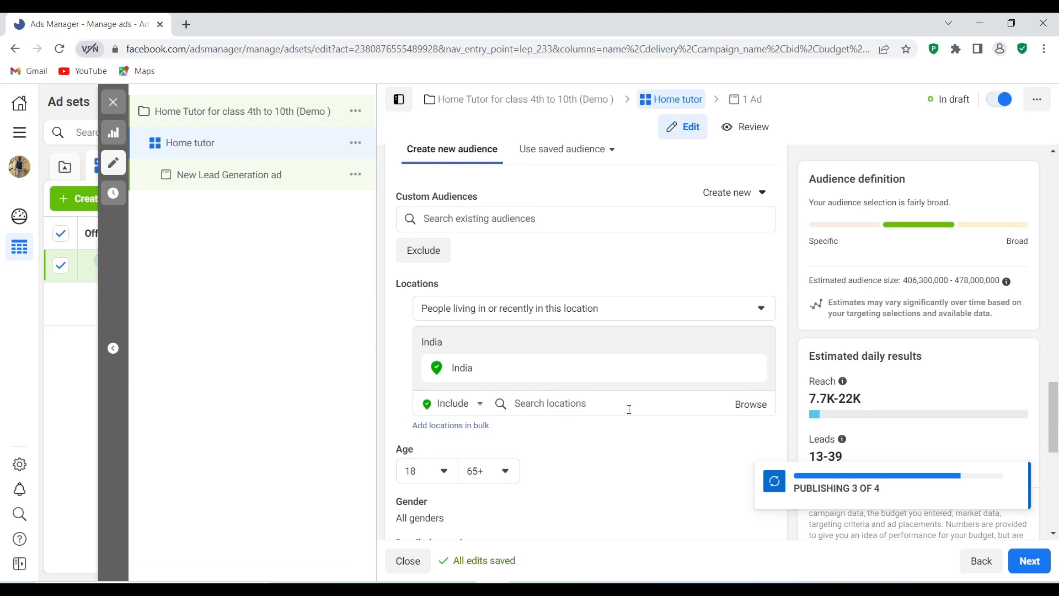
{"action": "left_click", "coordinate": [577, 405]}
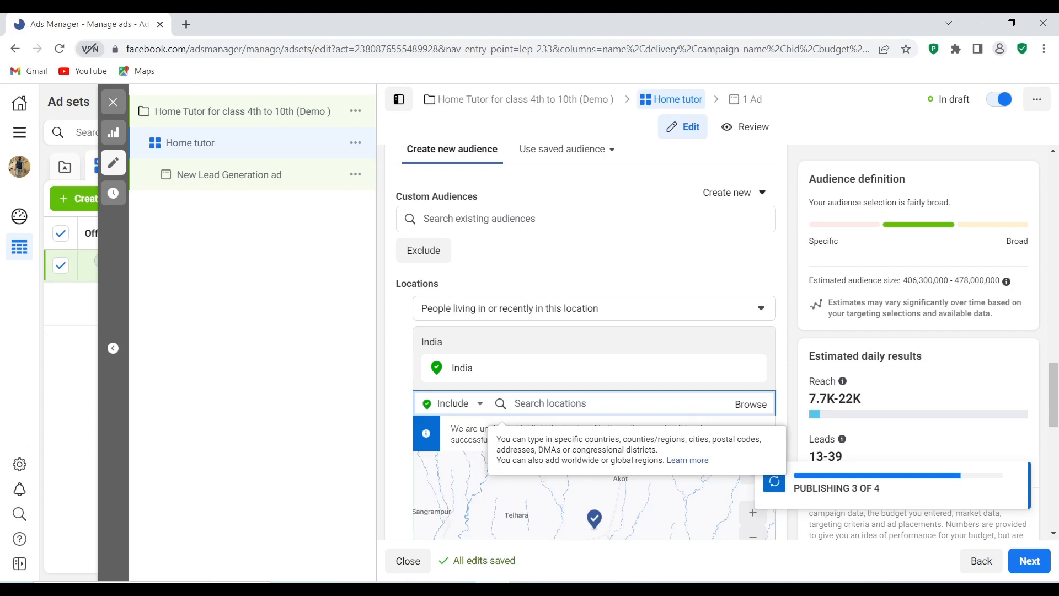
{"action": "type", "text": "Ghazi"}
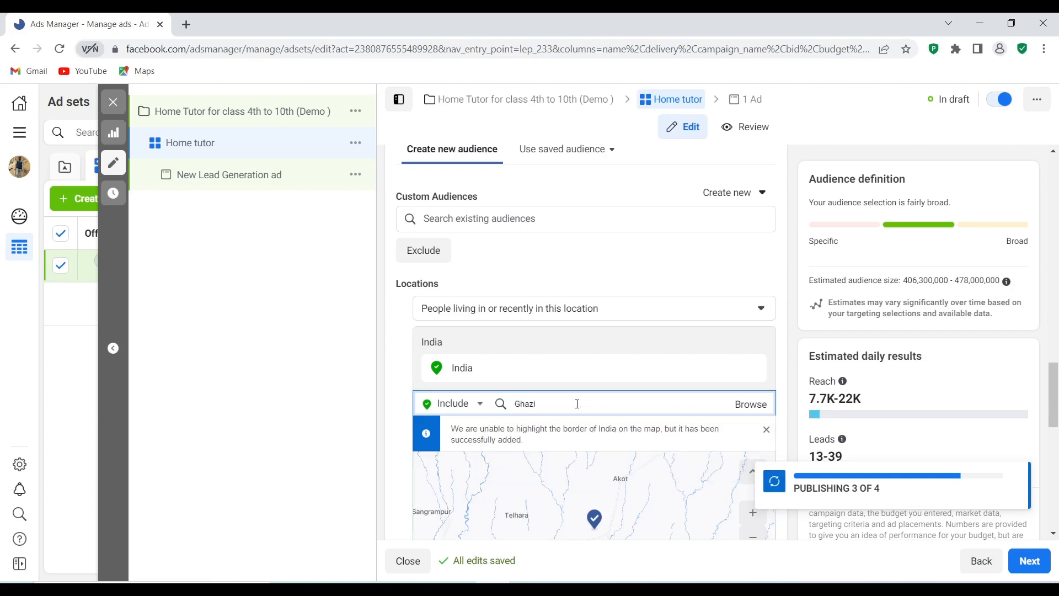
{"action": "type", "text": "abad"}
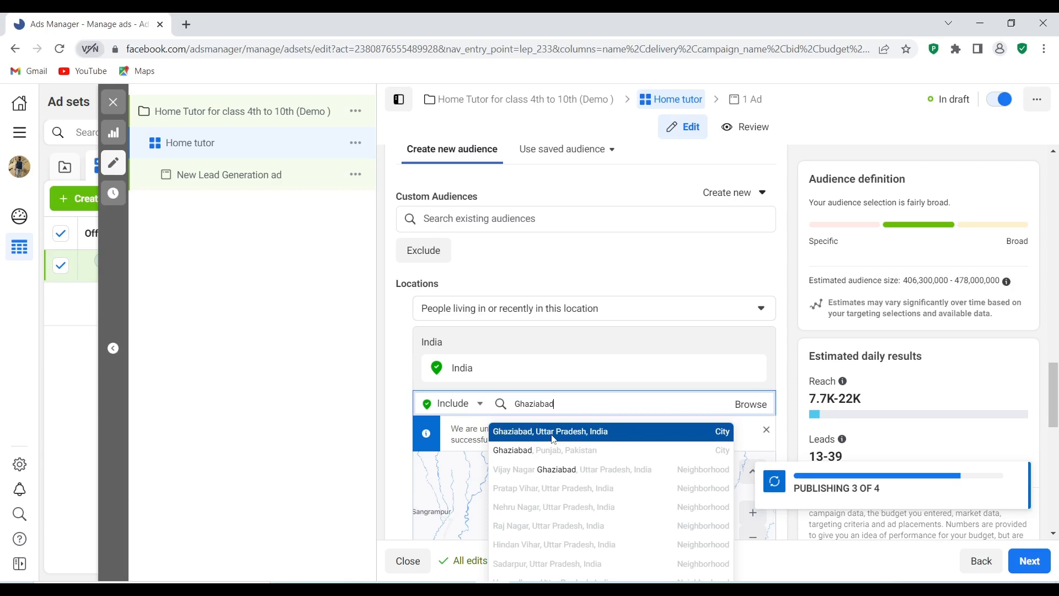
{"action": "left_click", "coordinate": [552, 438]}
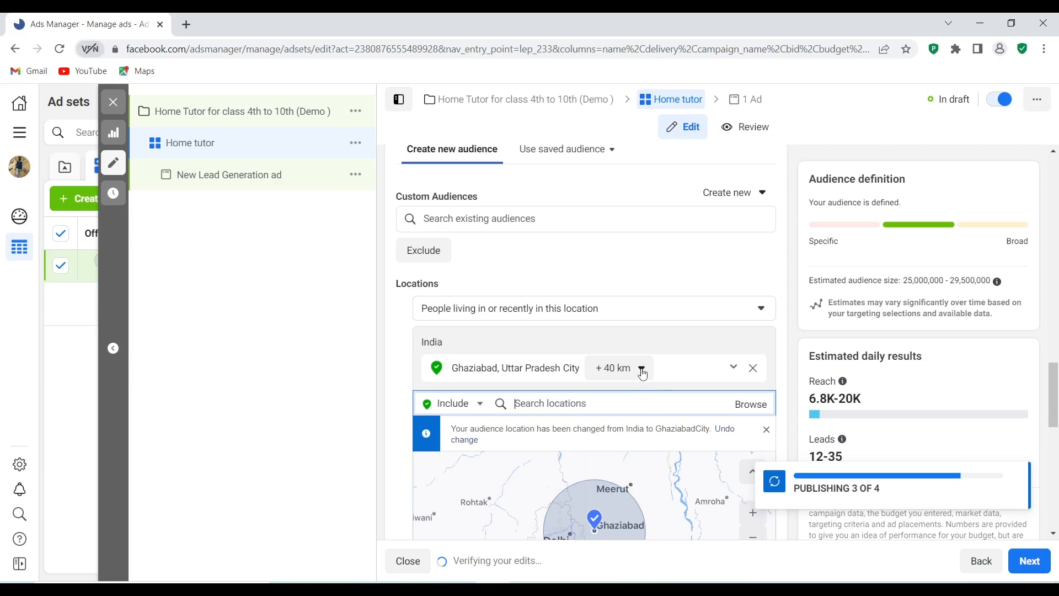
- Set the radius around the Ghaziabad audience location to 20 km
{"action": "left_click", "coordinate": [642, 369]}
{"action": "left_click", "coordinate": [642, 370]}
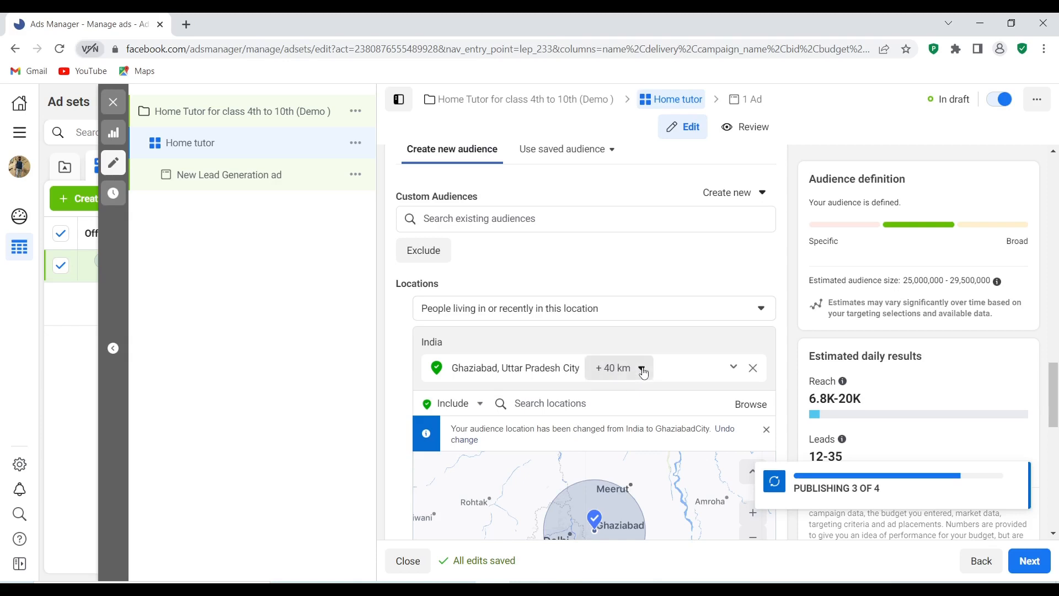
{"action": "left_click", "coordinate": [642, 369]}
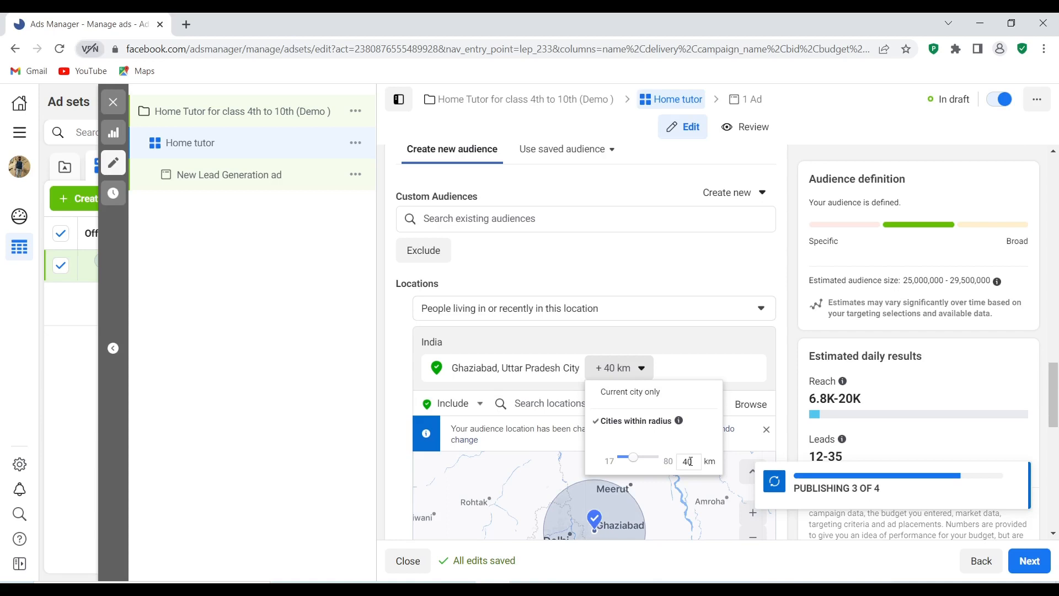
{"action": "key", "text": "BackSpace"}
{"action": "key", "text": "BackSpace"}
{"action": "type", "text": "12"}
{"action": "key", "text": "BackSpace"}
{"action": "type", "text": "20"}
{"action": "left_click", "coordinate": [688, 460]}
{"action": "key", "text": "BackSpace"}
- Set the audience's minimum age to 25
{"action": "left_click", "coordinate": [1052, 444]}
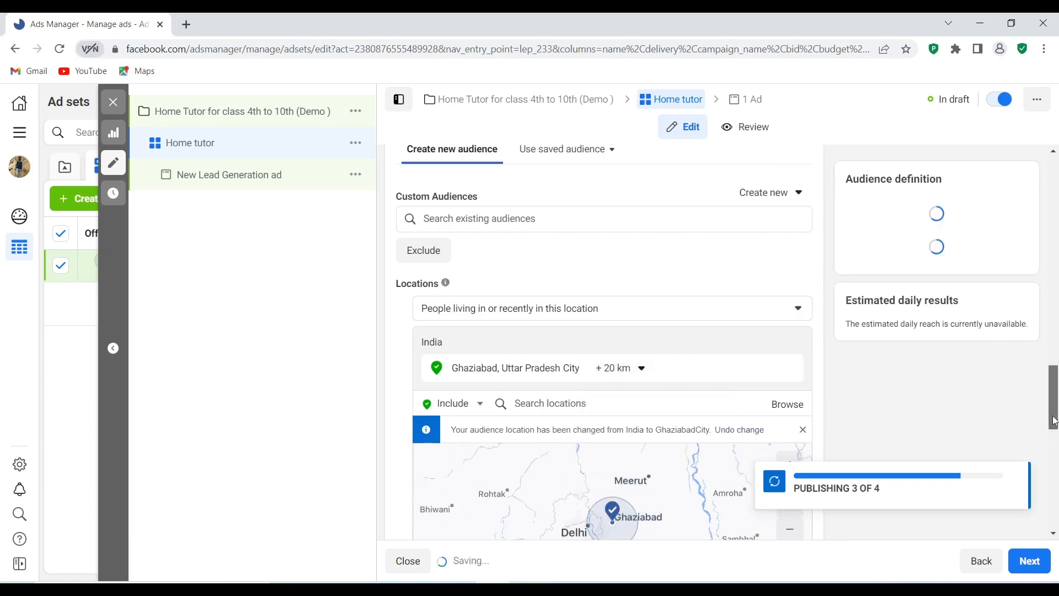
{"action": "scroll", "coordinate": [1053, 420], "scroll_direction": "down", "scroll_amount": 4}
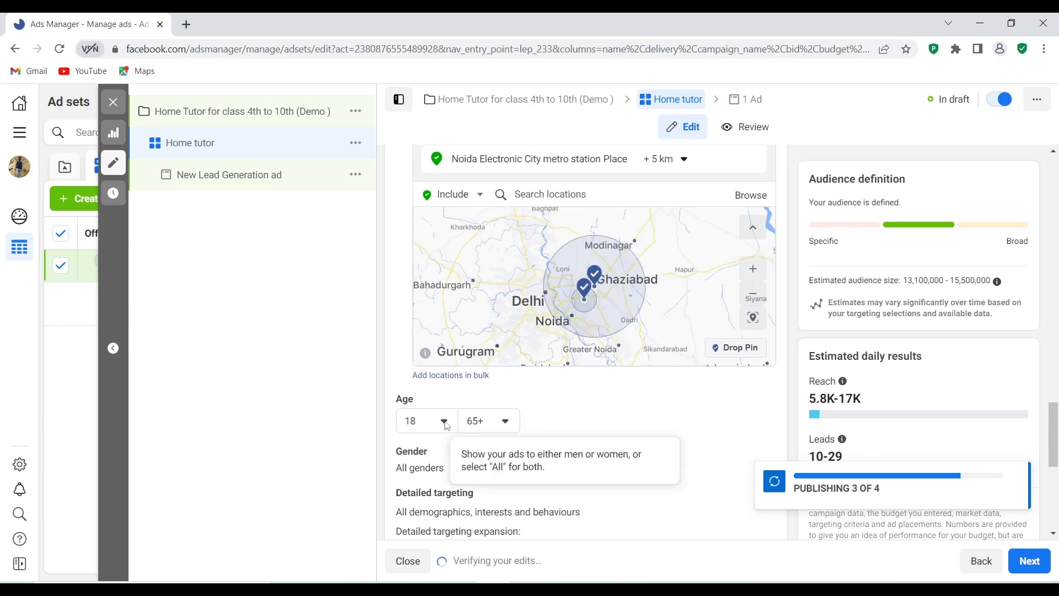
{"action": "left_click", "coordinate": [444, 421]}
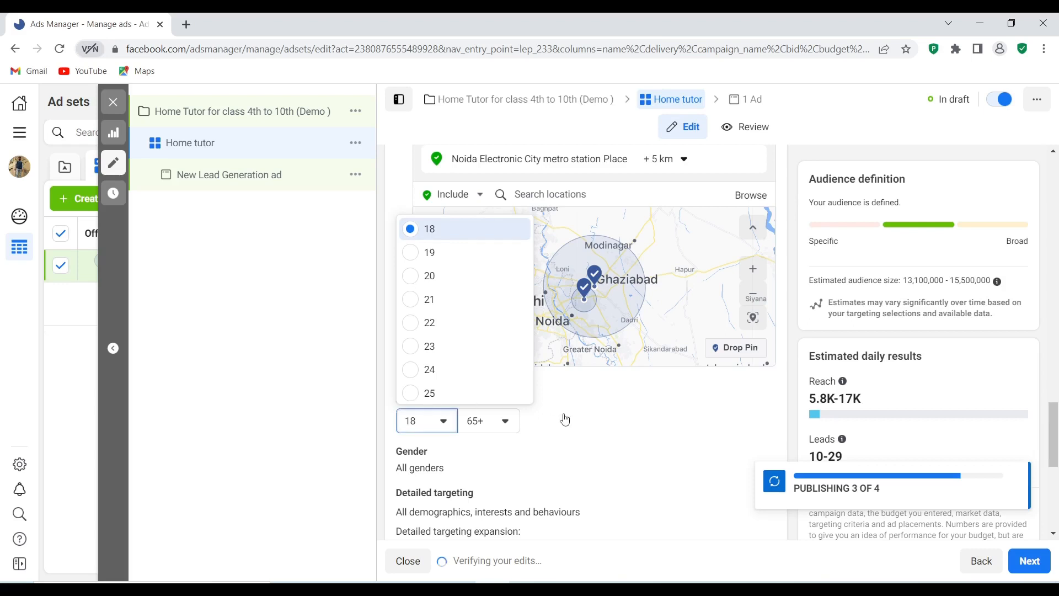
{"action": "left_click", "coordinate": [417, 394]}
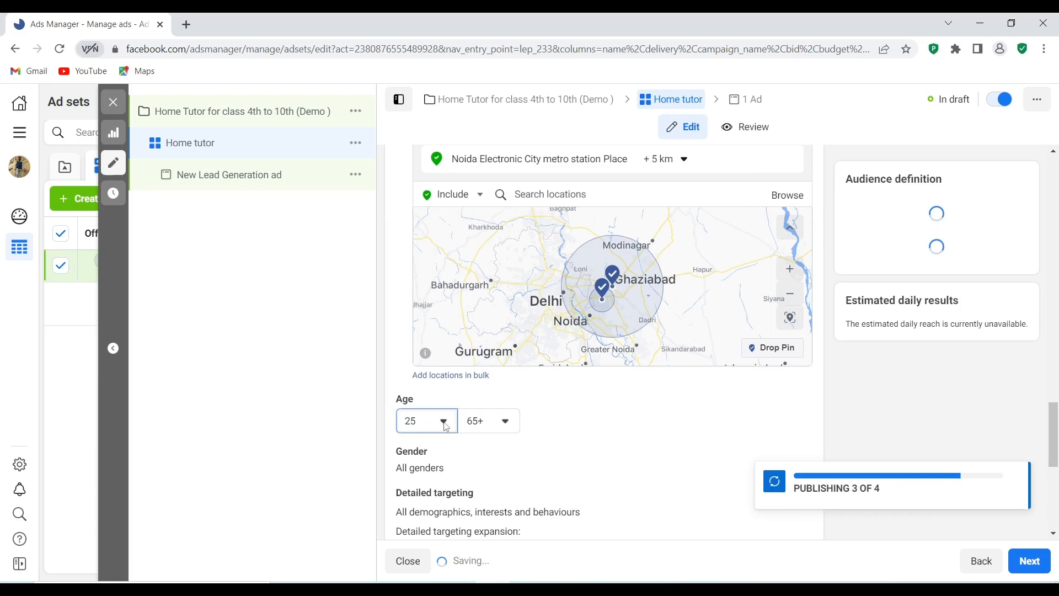
{"action": "left_click", "coordinate": [444, 422]}
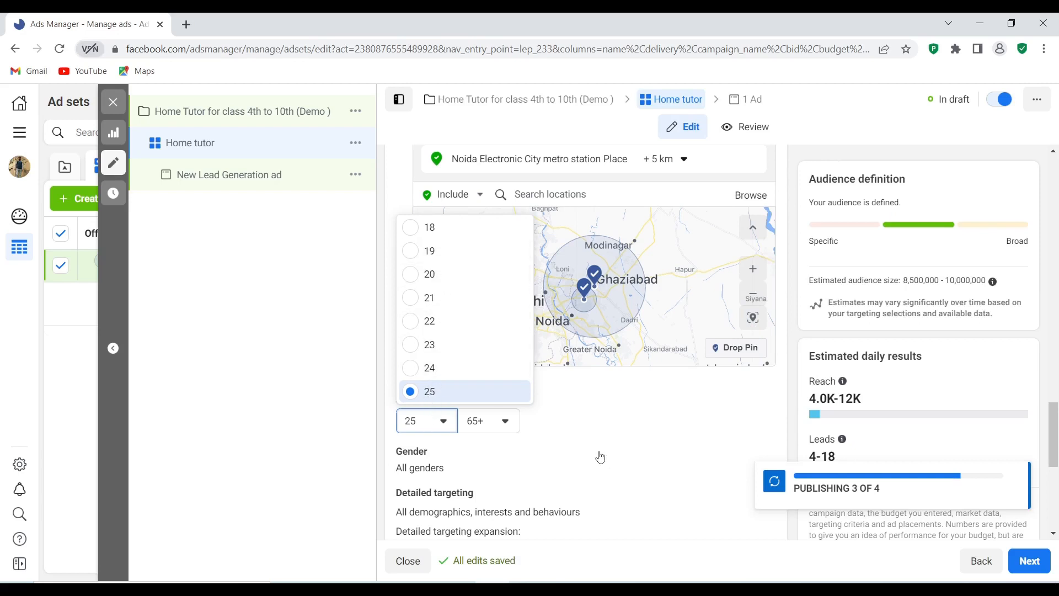
{"action": "left_click", "coordinate": [583, 450]}
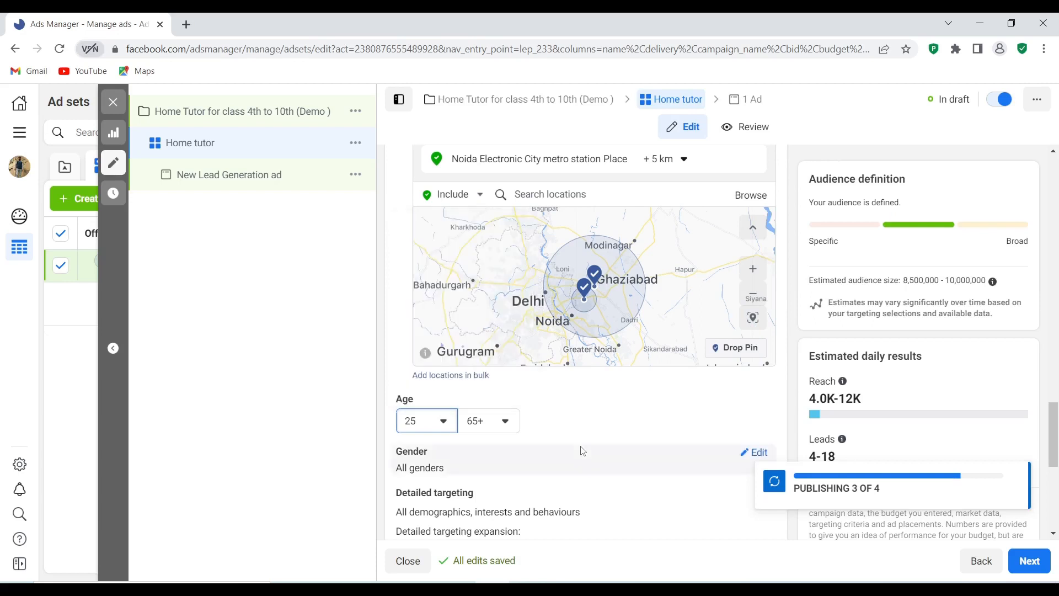
- Set the audience's maximum age to 58
{"action": "left_click", "coordinate": [506, 422]}
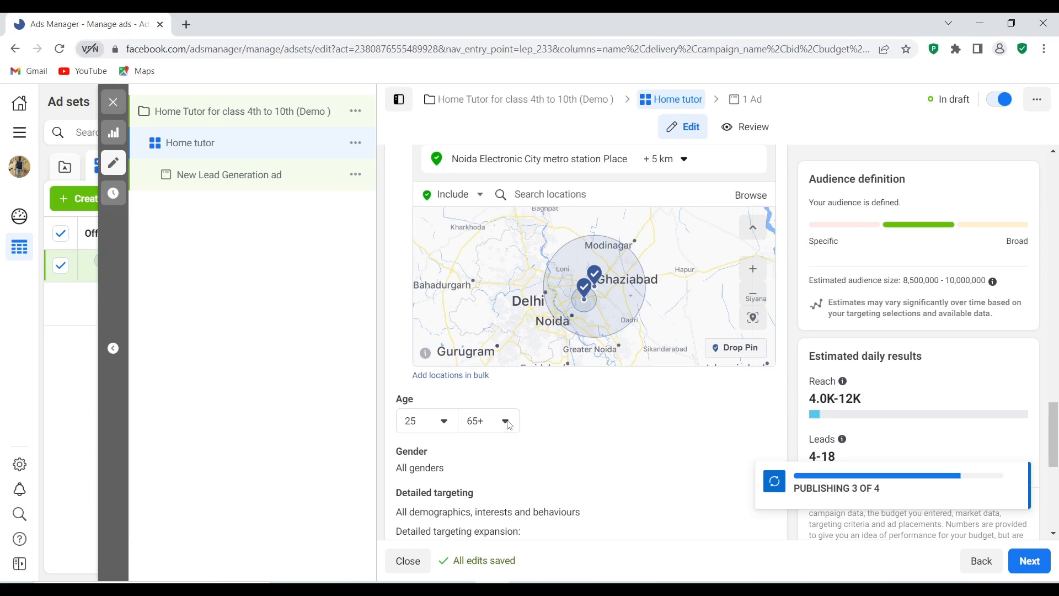
{"action": "left_click", "coordinate": [508, 423]}
{"action": "left_click", "coordinate": [502, 426]}
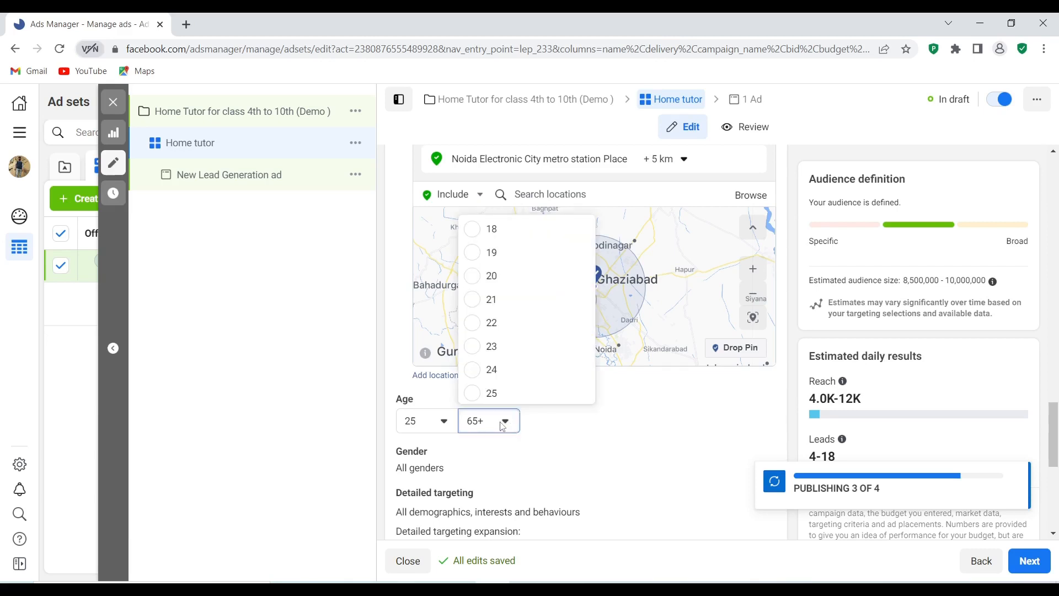
{"action": "left_click", "coordinate": [503, 426]}
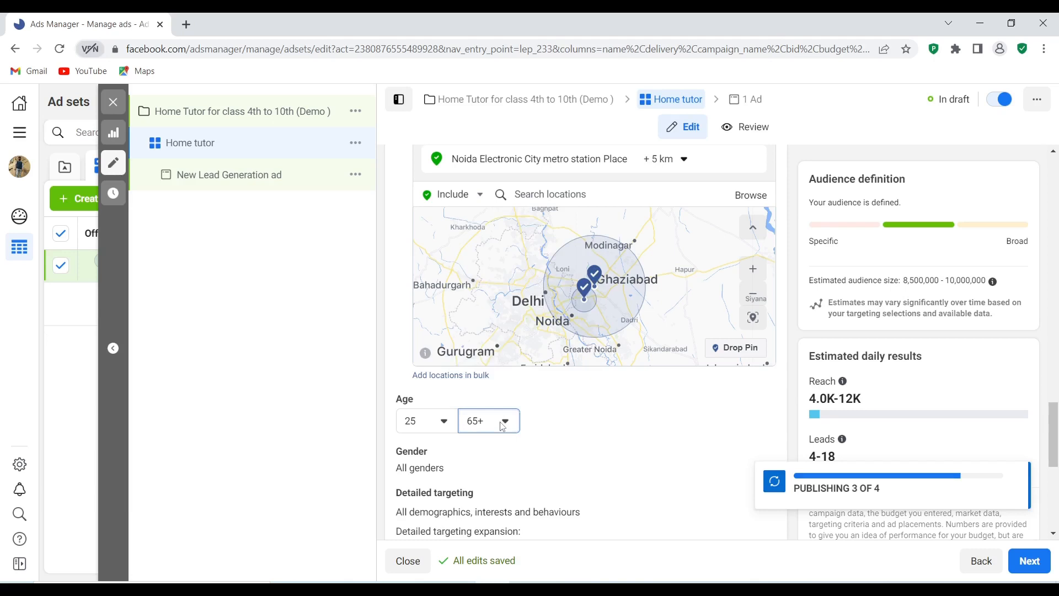
{"action": "left_click", "coordinate": [503, 426]}
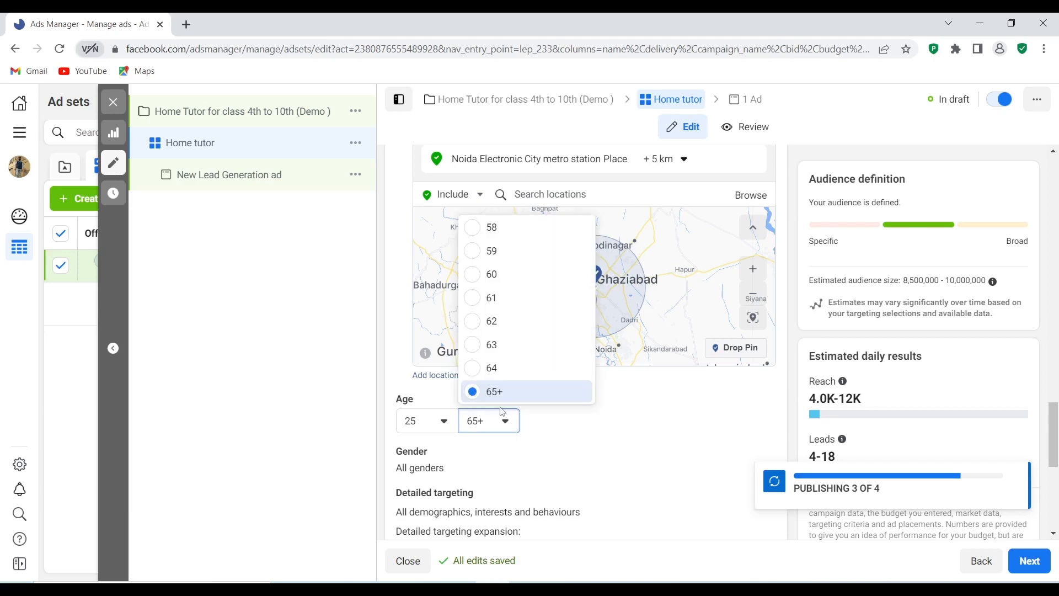
{"action": "left_click", "coordinate": [494, 227]}
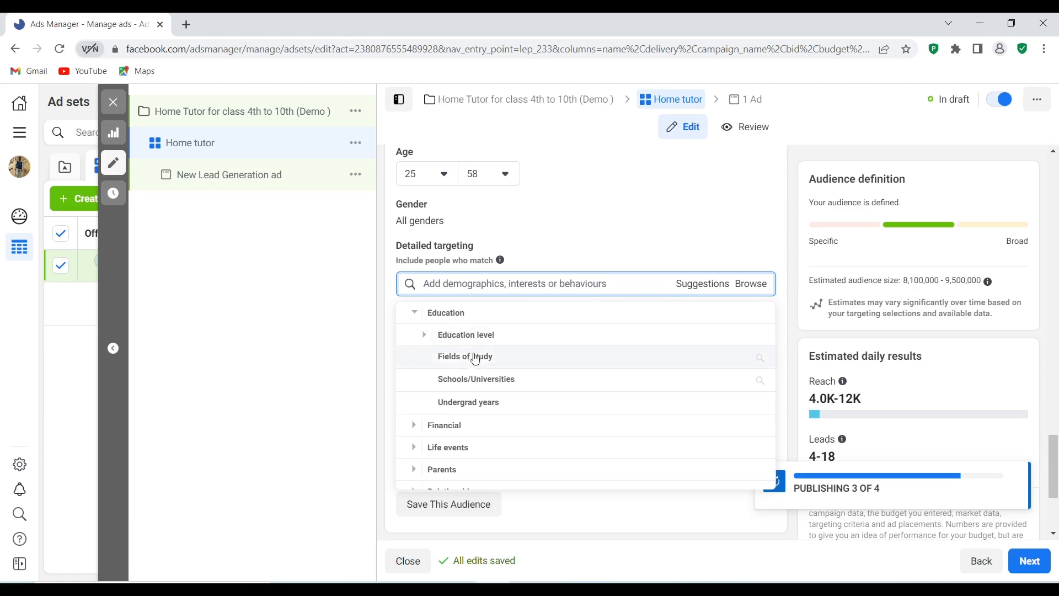
- Add 4th Grade Math Teacher to the detailed targeting from the Schools/Universities category under Demographics > Education
{"action": "left_click", "coordinate": [467, 382]}
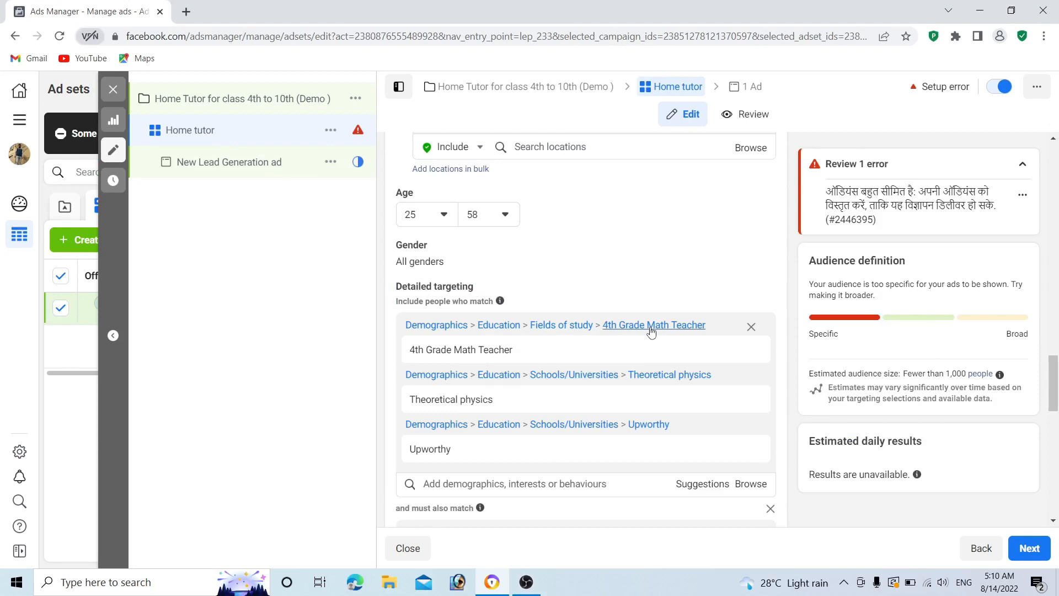
{"action": "mouse_move", "coordinate": [551, 350]}
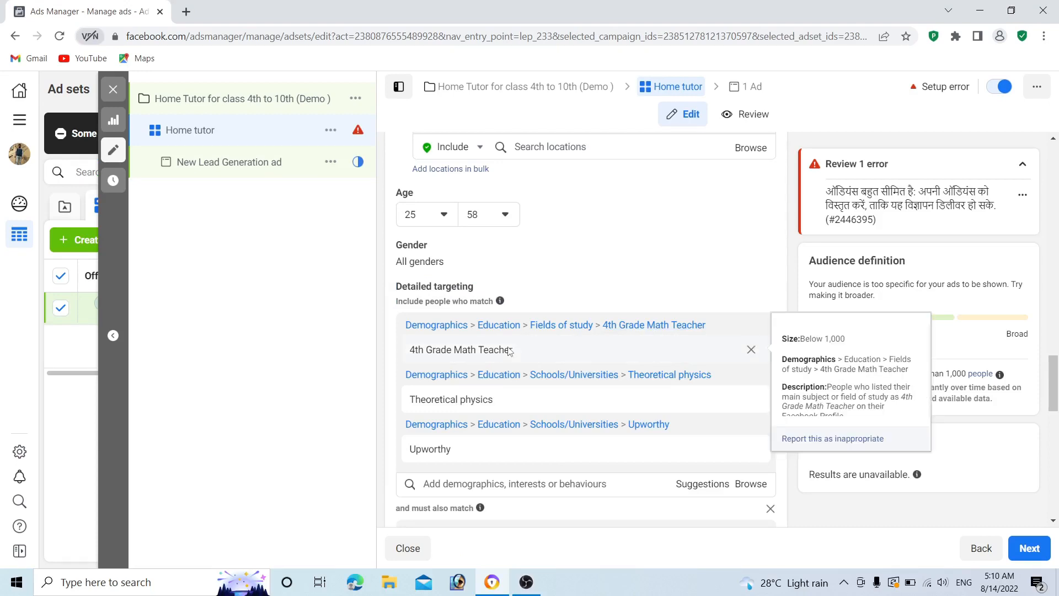
{"action": "triple_click", "coordinate": [540, 355]}
{"action": "left_click", "coordinate": [532, 350]}
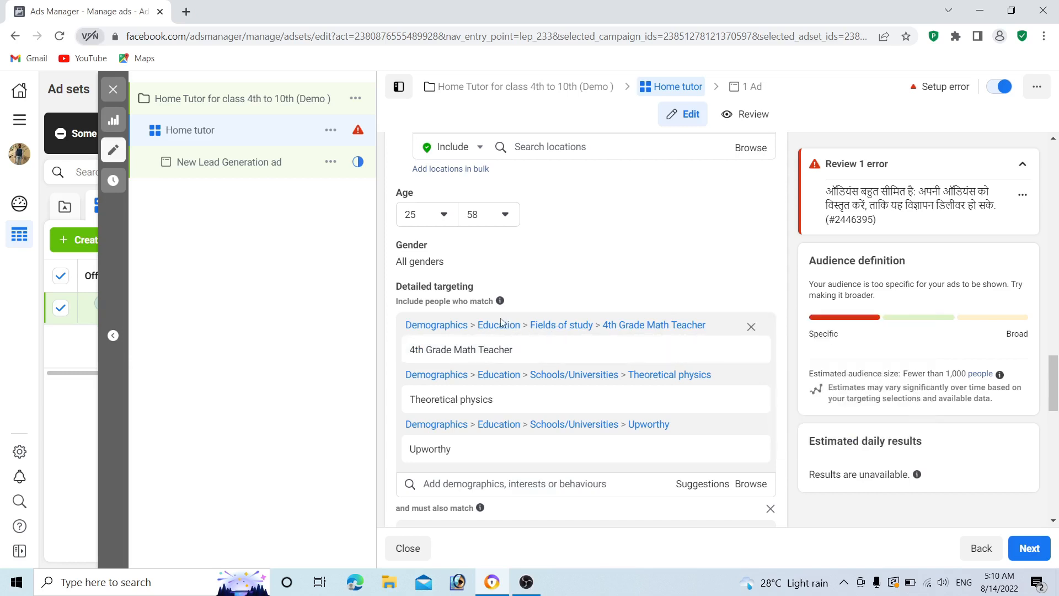
{"action": "left_click", "coordinate": [441, 328]}
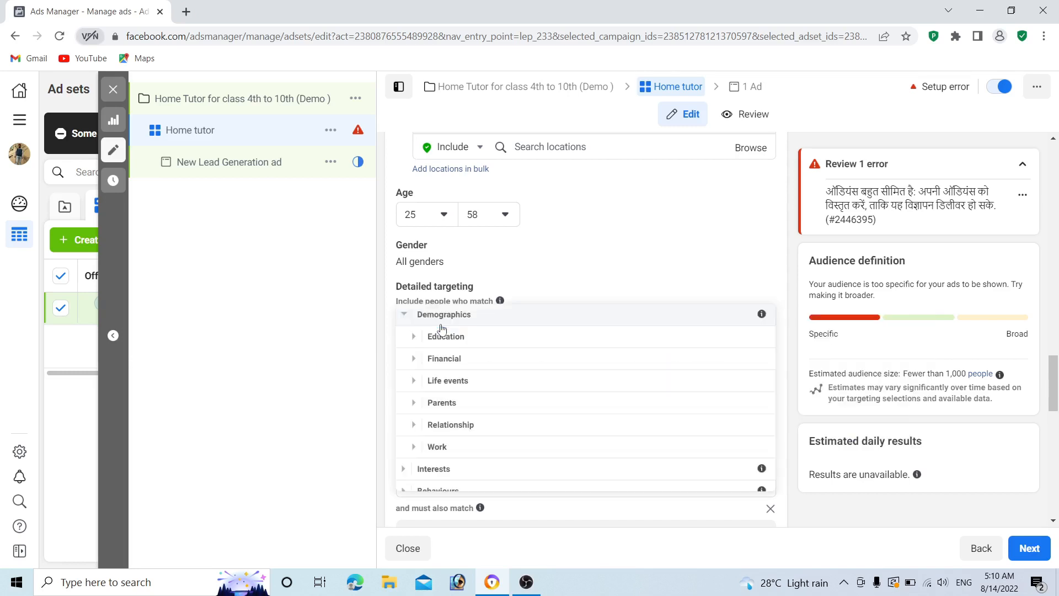
{"action": "left_click", "coordinate": [430, 339]}
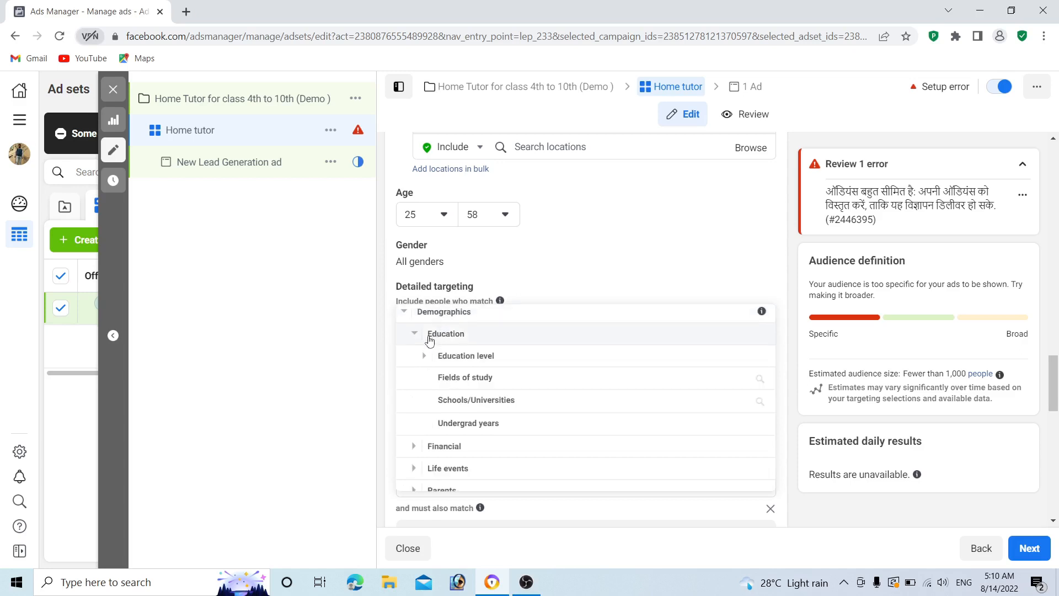
{"action": "scroll", "coordinate": [430, 340], "scroll_direction": "down", "scroll_amount": 1}
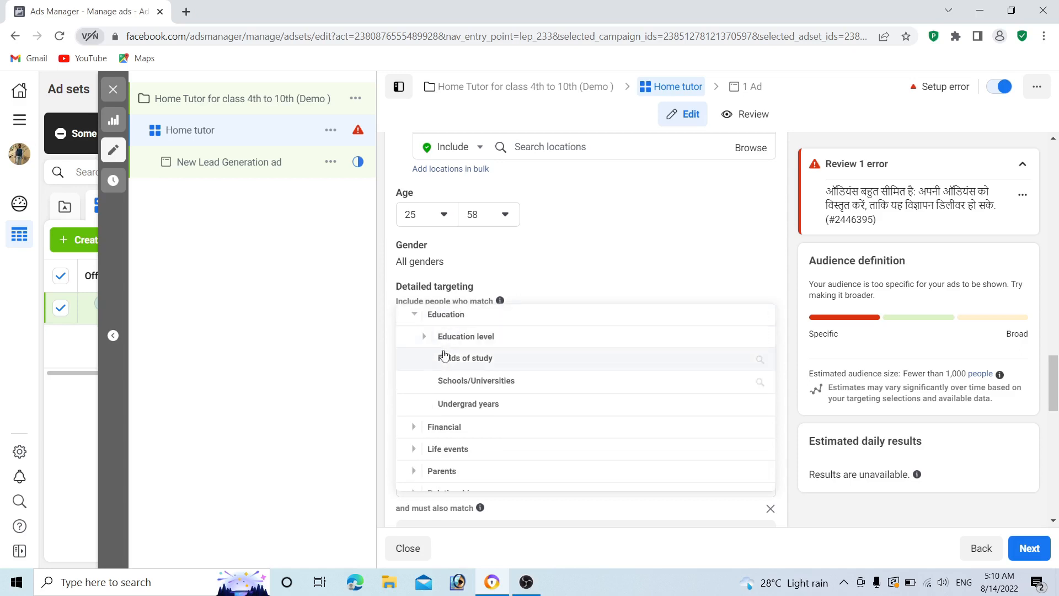
{"action": "left_click", "coordinate": [460, 382]}
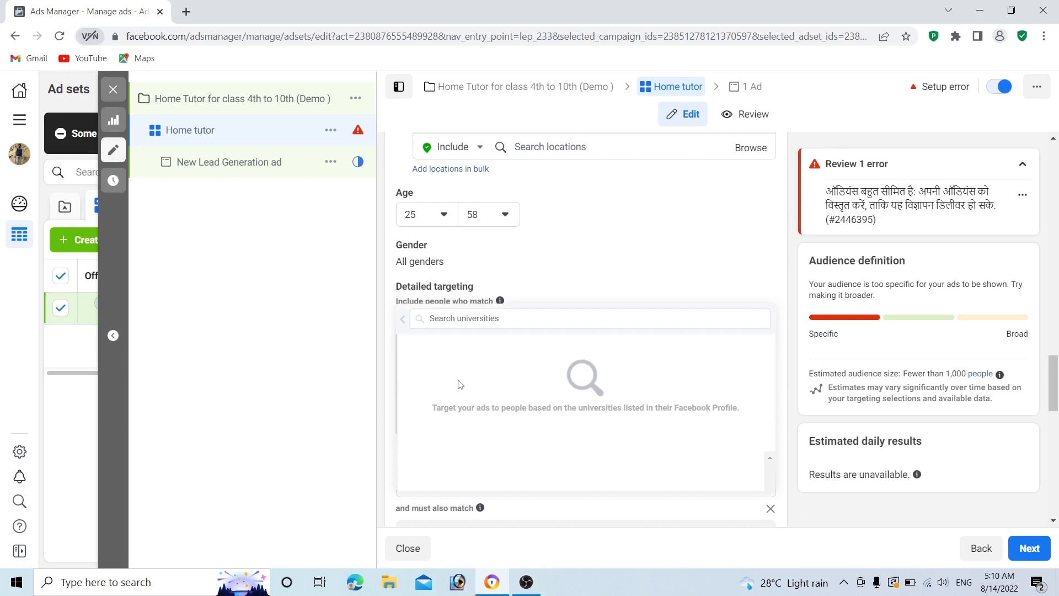
{"action": "left_click", "coordinate": [506, 319]}
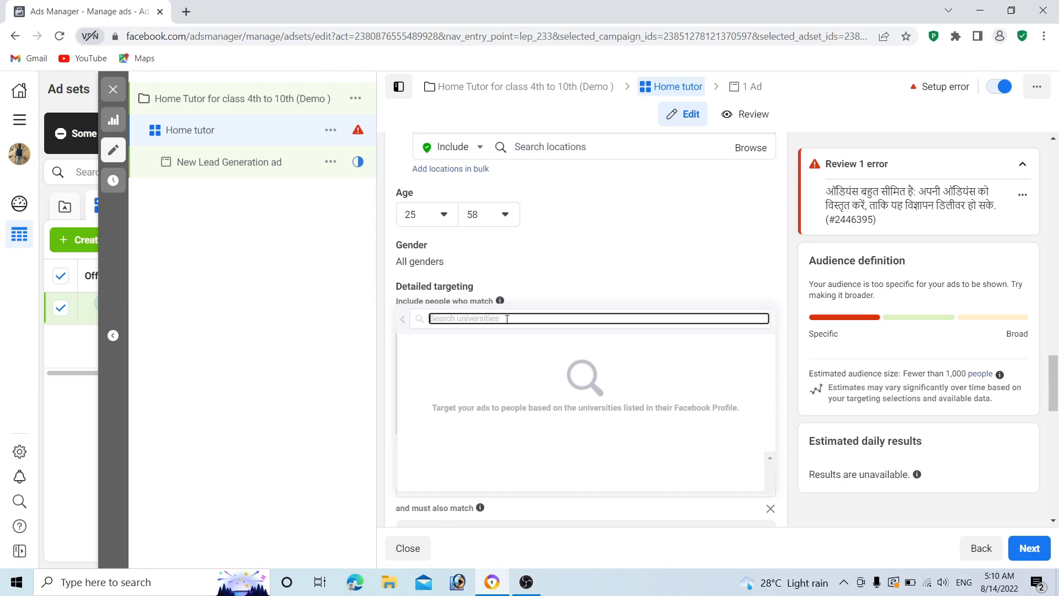
{"action": "type", "text": "4th gra"}
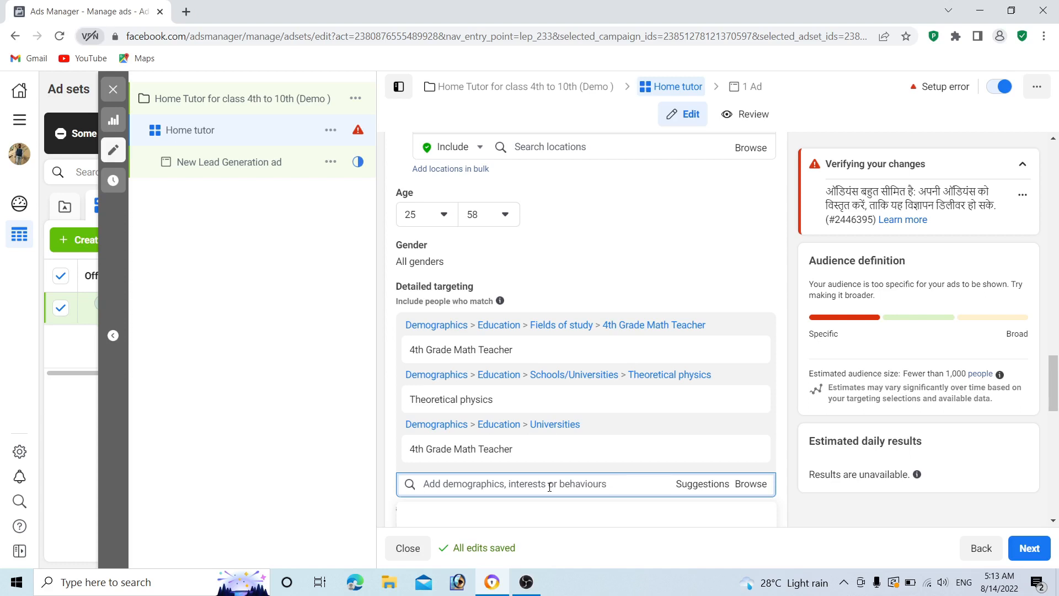
- Review the "must also match" targeting criteria along with the targeting expansion and language options of the audience
{"action": "scroll", "coordinate": [549, 487], "scroll_direction": "down", "scroll_amount": 5}
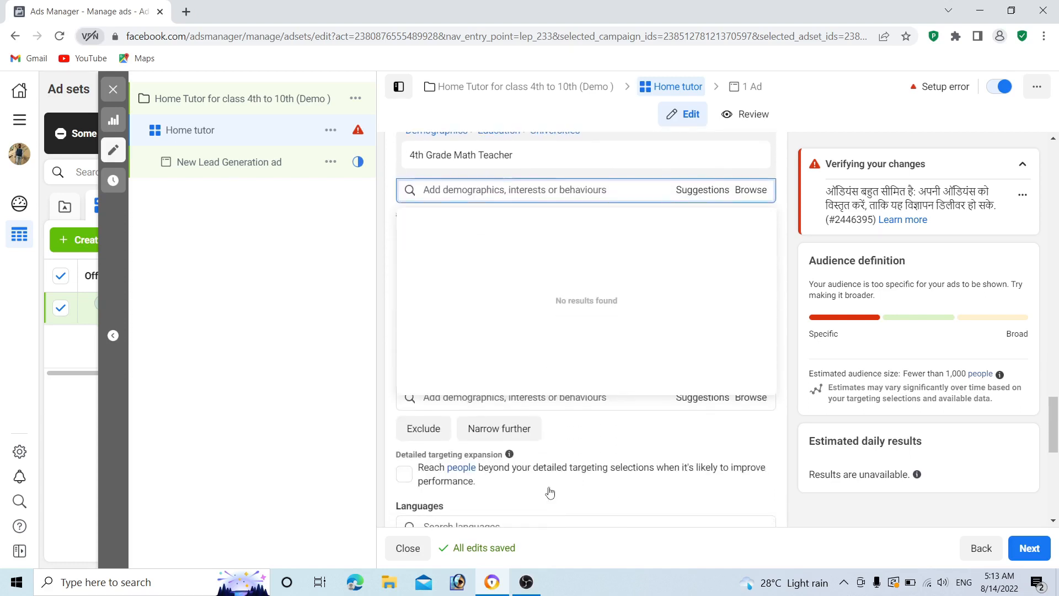
{"action": "scroll", "coordinate": [550, 491], "scroll_direction": "down", "scroll_amount": 2}
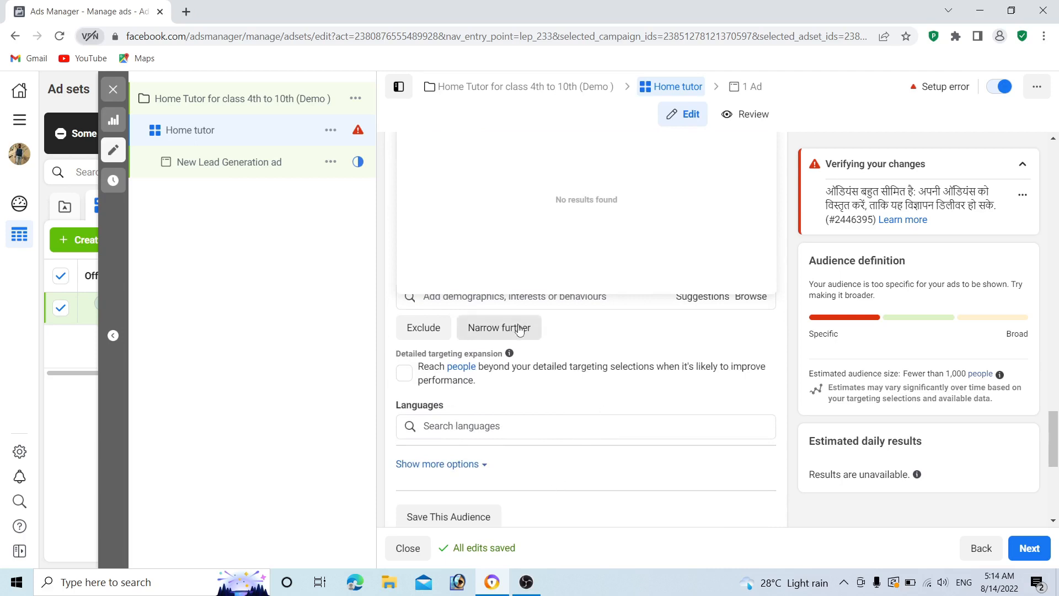
{"action": "left_click", "coordinate": [625, 332]}
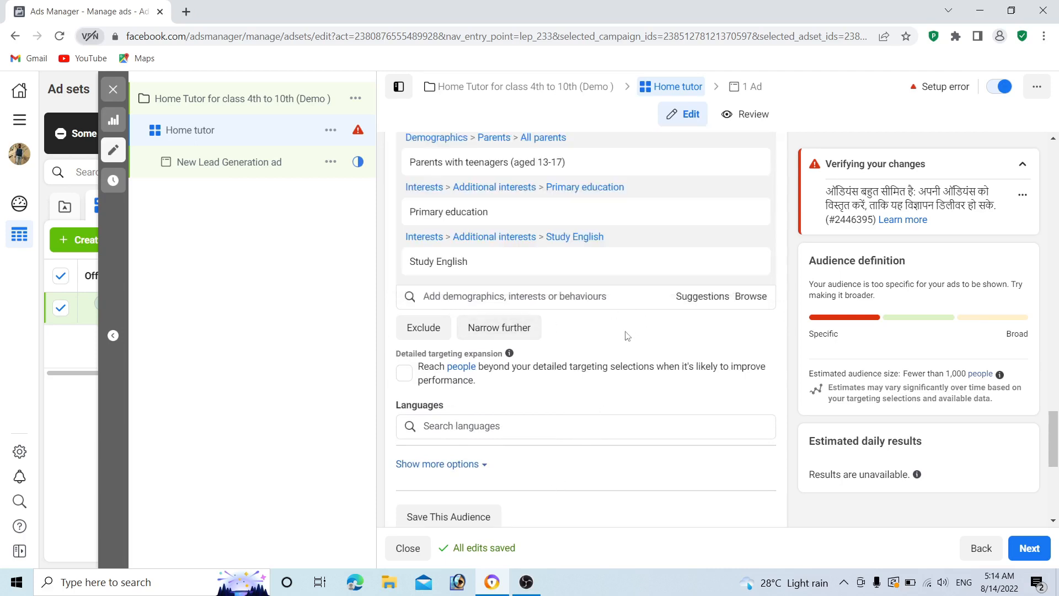
{"action": "scroll", "coordinate": [628, 336], "scroll_direction": "down", "scroll_amount": 2}
{"action": "scroll", "coordinate": [627, 336], "scroll_direction": "up", "scroll_amount": 4}
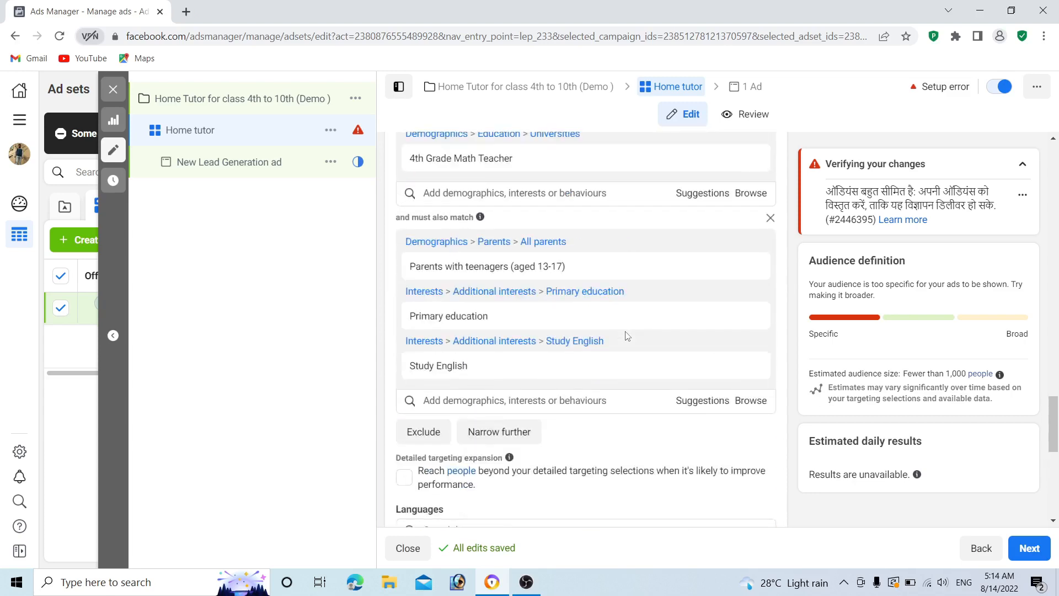
{"action": "mouse_move", "coordinate": [462, 386]}
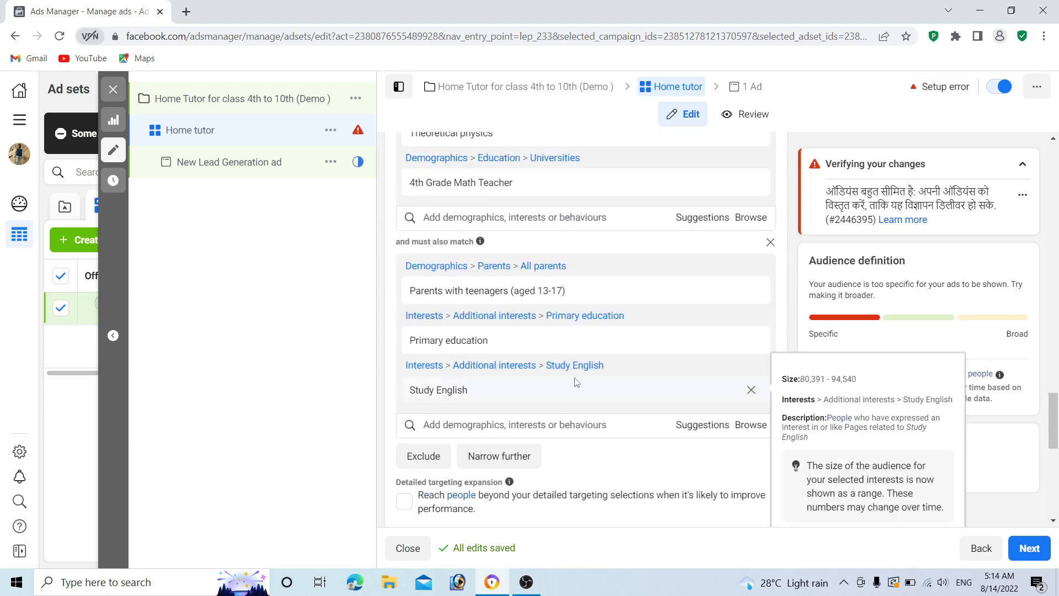
{"action": "scroll", "coordinate": [634, 445], "scroll_direction": "down", "scroll_amount": 3}
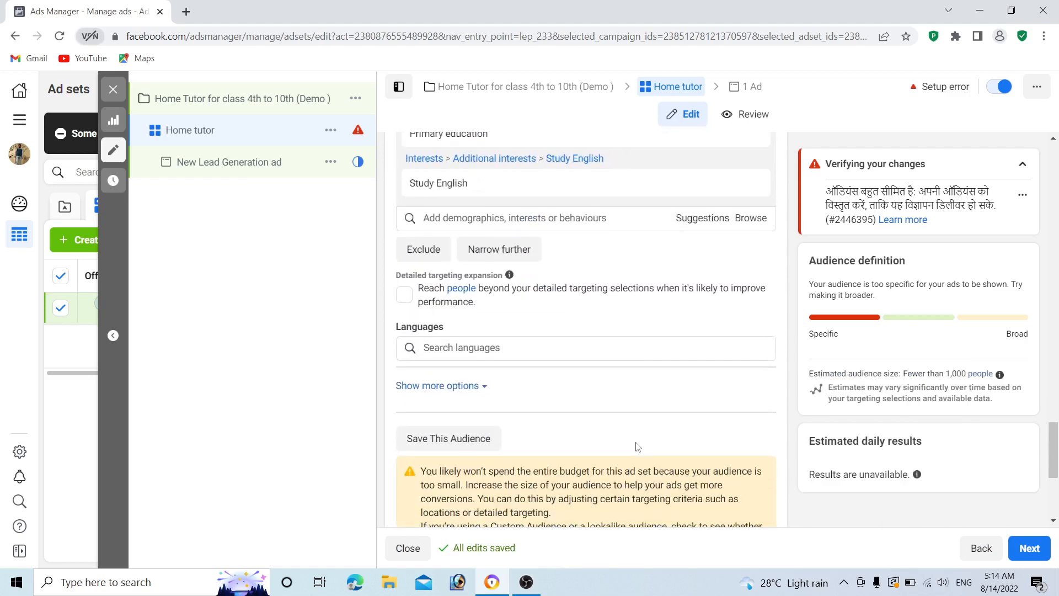
- Proceed from the ad set to its ad and rename the ad "Image ad home tutor"
{"action": "scroll", "coordinate": [638, 447], "scroll_direction": "down", "scroll_amount": 5}
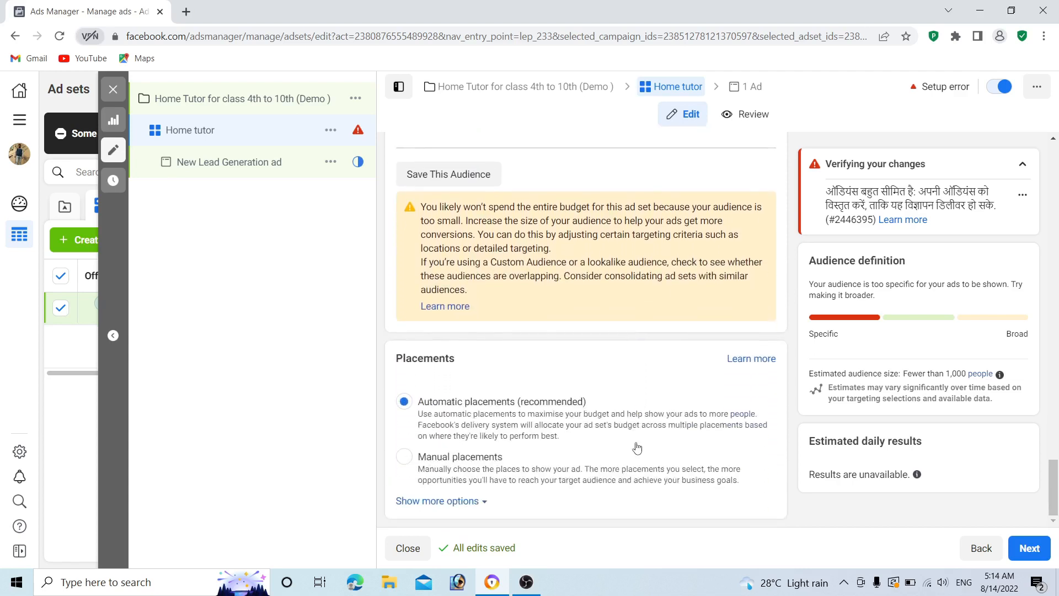
{"action": "left_click", "coordinate": [1029, 549]}
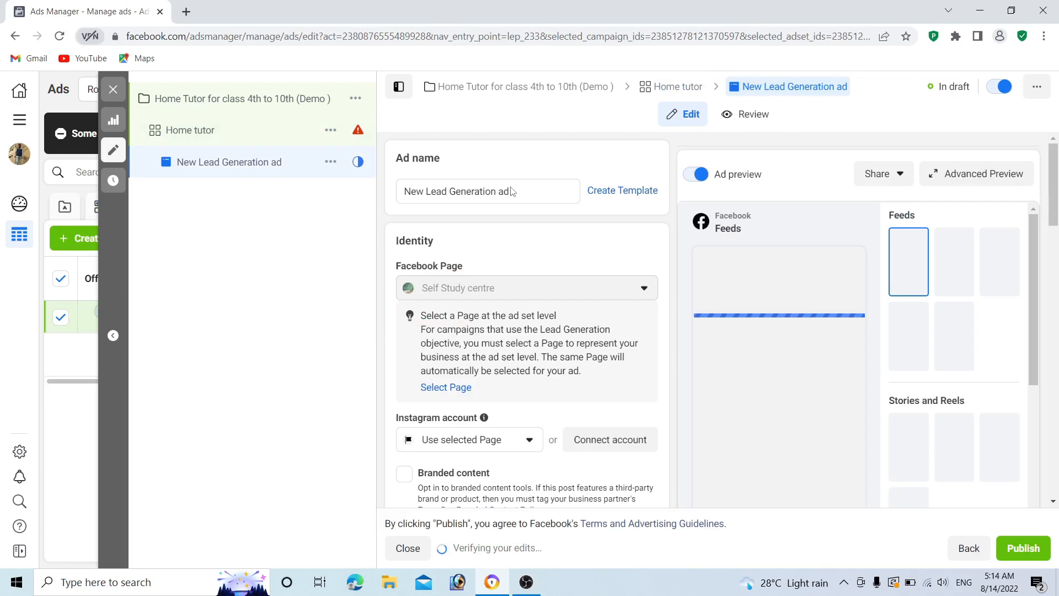
{"action": "triple_click", "coordinate": [511, 191]}
{"action": "key", "text": "BackSpace"}
{"action": "type", "text": "l"}
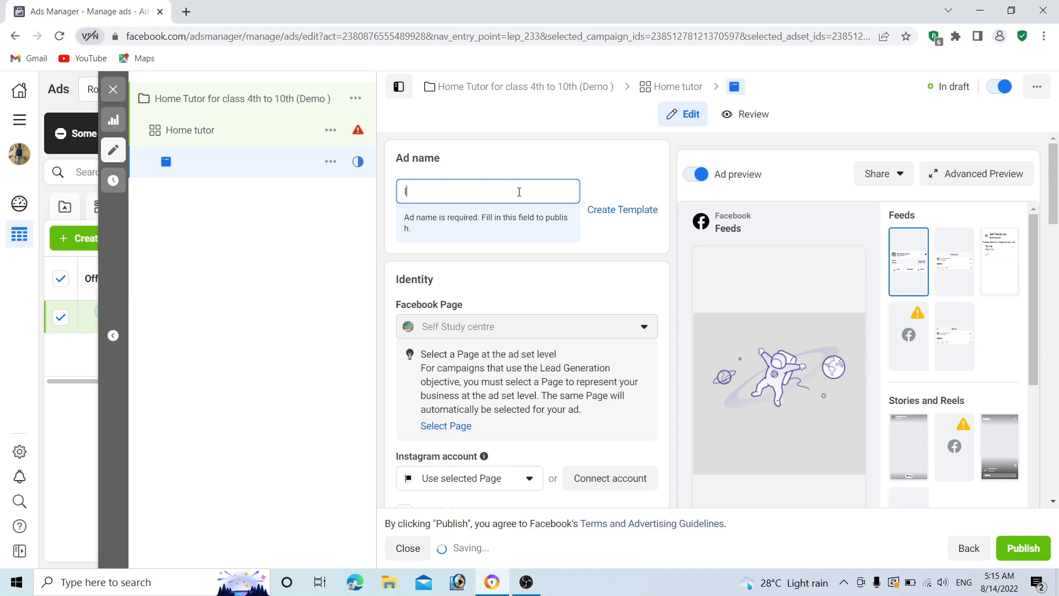
{"action": "type", "text": "mage ad home tutor"}
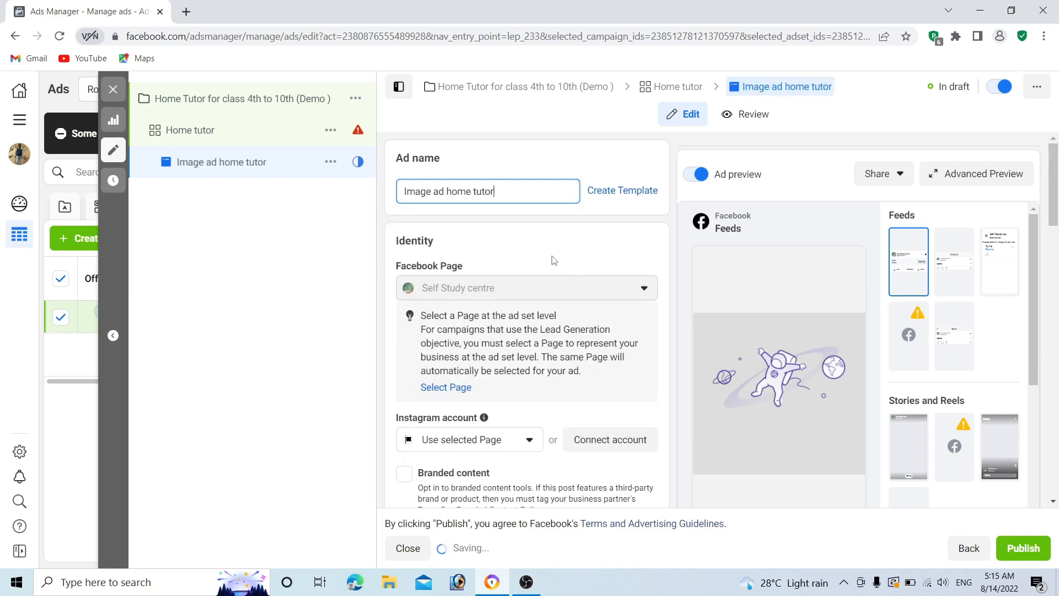
- Add the woman-teacher image from the account images as the ad's media, keeping the suggested crops for all placements
{"action": "scroll", "coordinate": [554, 260], "scroll_direction": "down", "scroll_amount": 7}
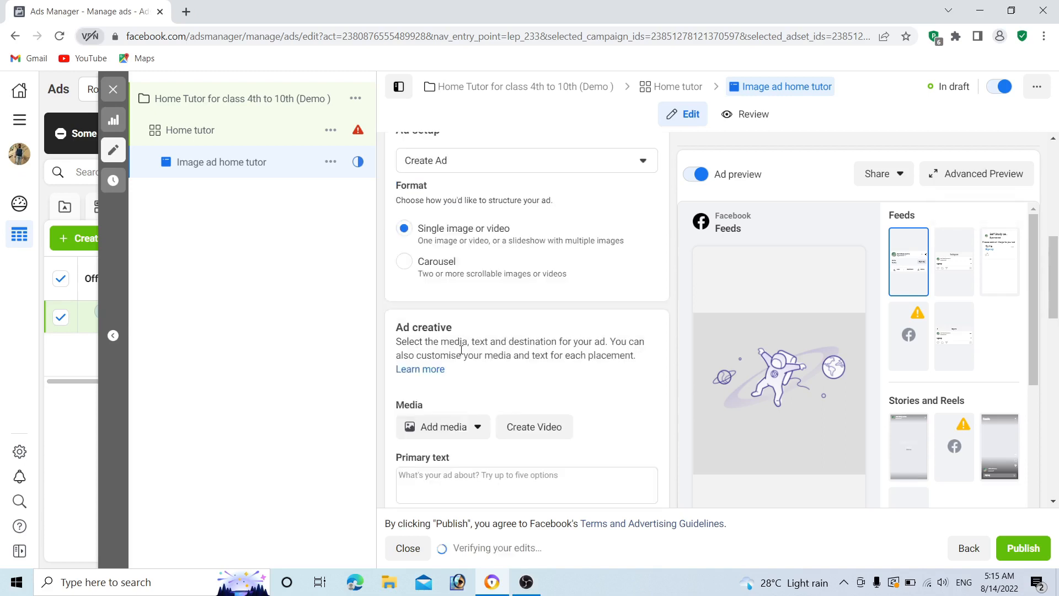
{"action": "scroll", "coordinate": [461, 350], "scroll_direction": "up", "scroll_amount": 1}
{"action": "scroll", "coordinate": [462, 354], "scroll_direction": "down", "scroll_amount": 2}
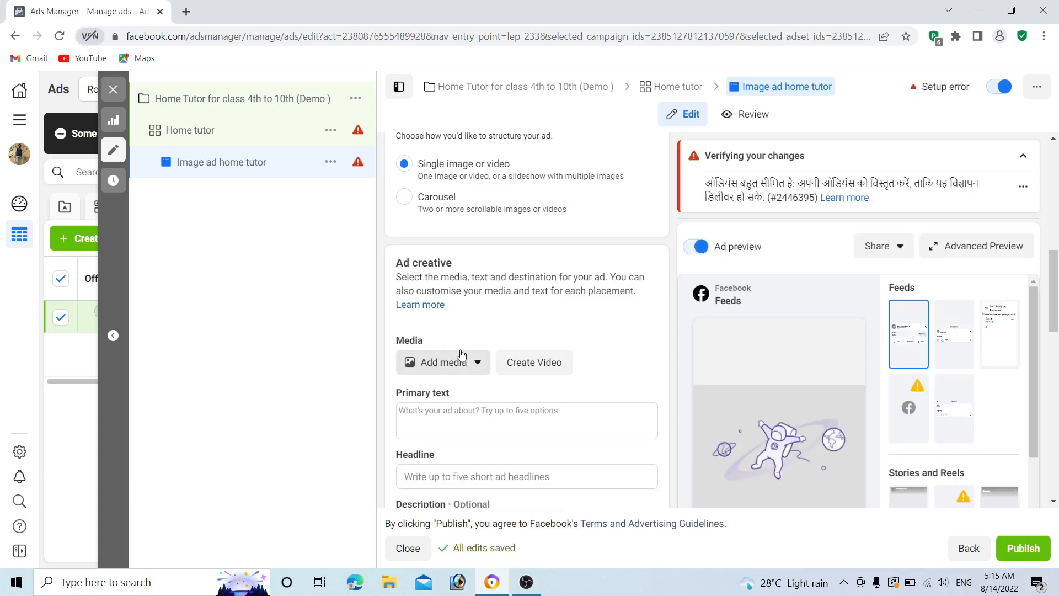
{"action": "left_click", "coordinate": [459, 368]}
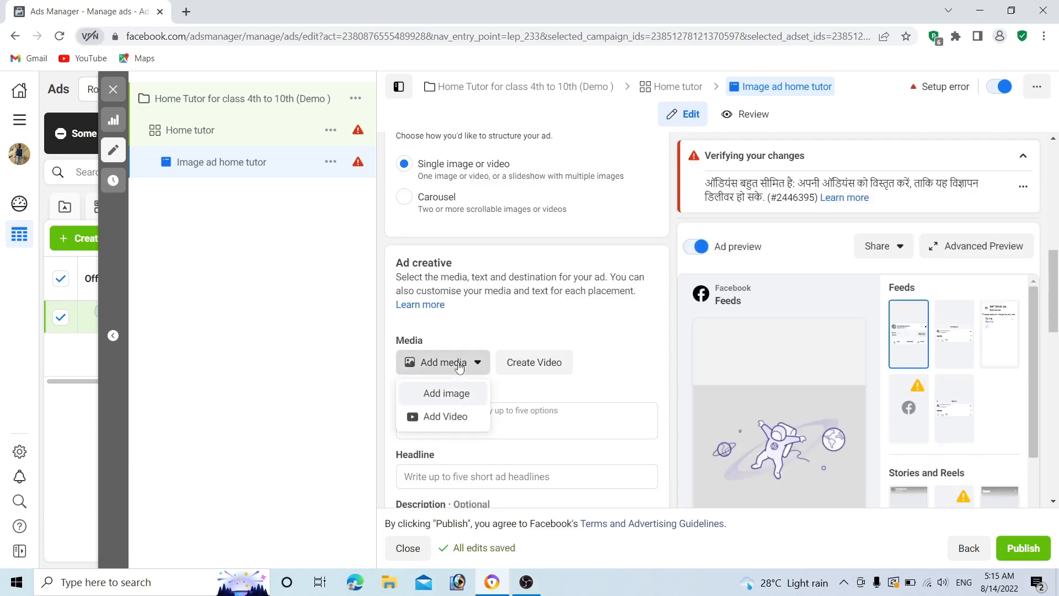
{"action": "left_click", "coordinate": [438, 394]}
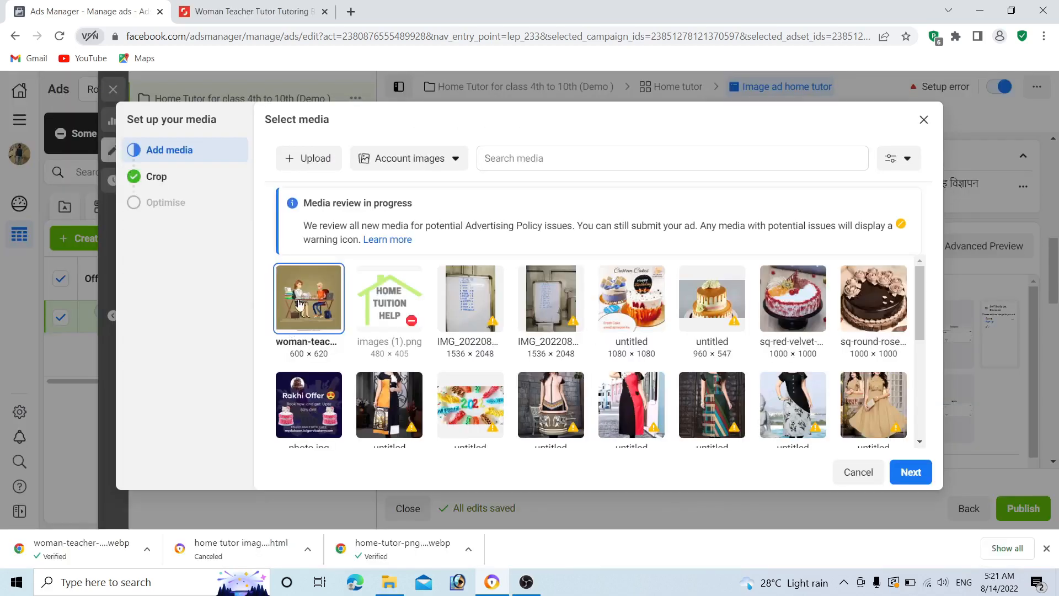
{"action": "left_click", "coordinate": [912, 476]}
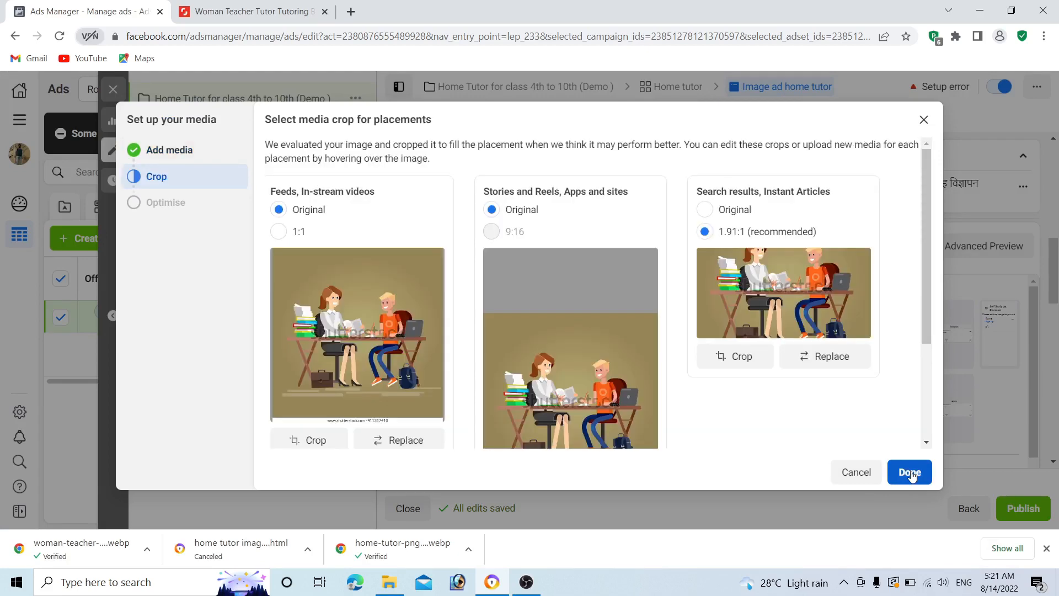
{"action": "left_click", "coordinate": [914, 472]}
{"action": "left_click", "coordinate": [914, 472]}
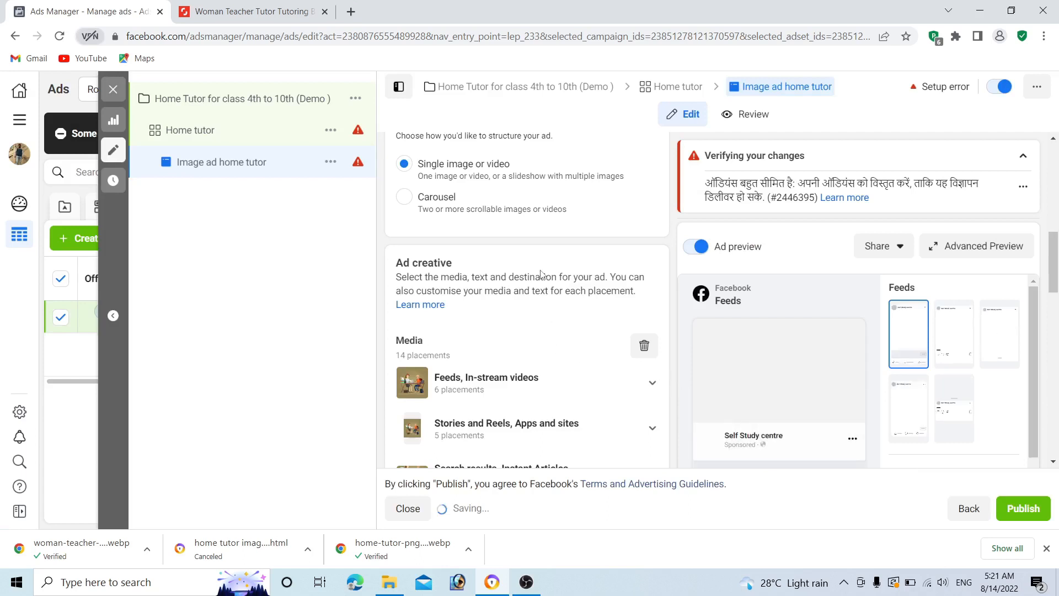
- Enter the ad's primary text on three lines: "Home tutor at your door", "Clear all concept with Practical" and "Get upto 90%Mark"
{"action": "scroll", "coordinate": [540, 309], "scroll_direction": "down", "scroll_amount": 5}
{"action": "scroll", "coordinate": [539, 338], "scroll_direction": "up", "scroll_amount": 2}
{"action": "scroll", "coordinate": [539, 339], "scroll_direction": "up", "scroll_amount": 2}
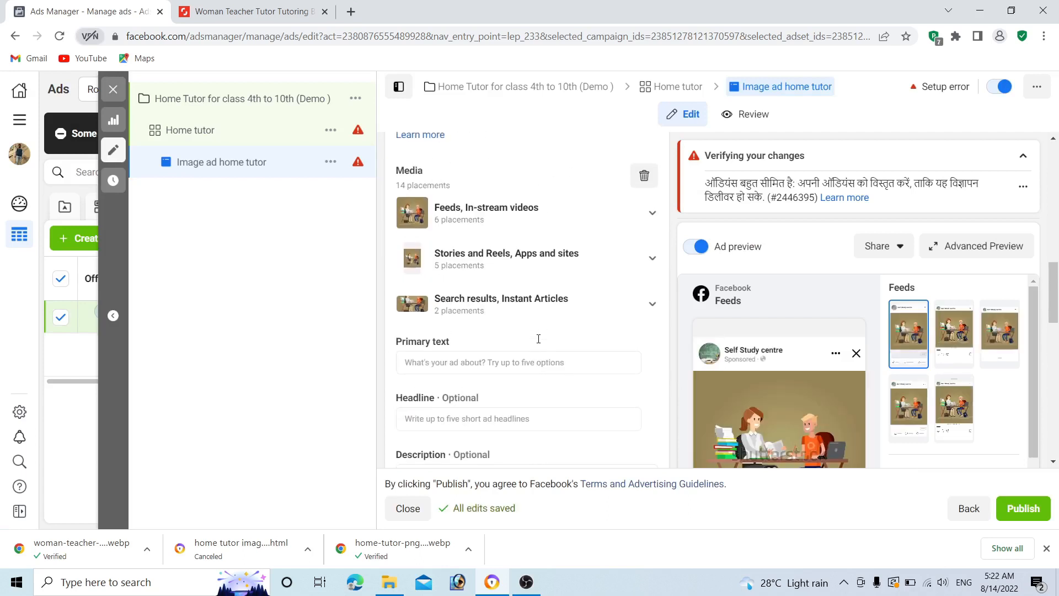
{"action": "scroll", "coordinate": [767, 361], "scroll_direction": "down", "scroll_amount": 3}
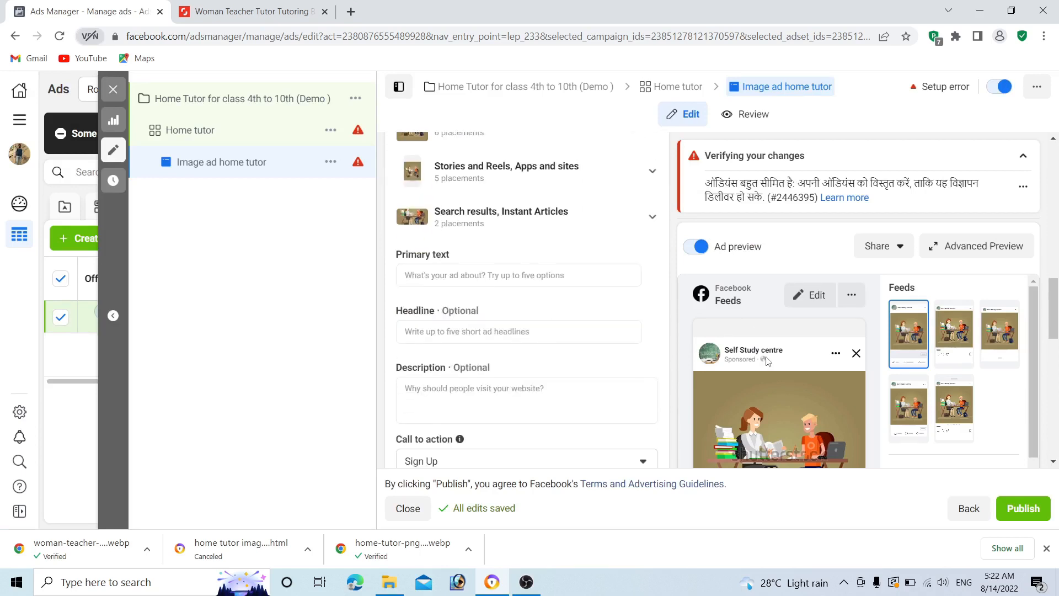
{"action": "left_click_drag", "start_coordinate": [672, 323], "coordinate": [476, 263]}
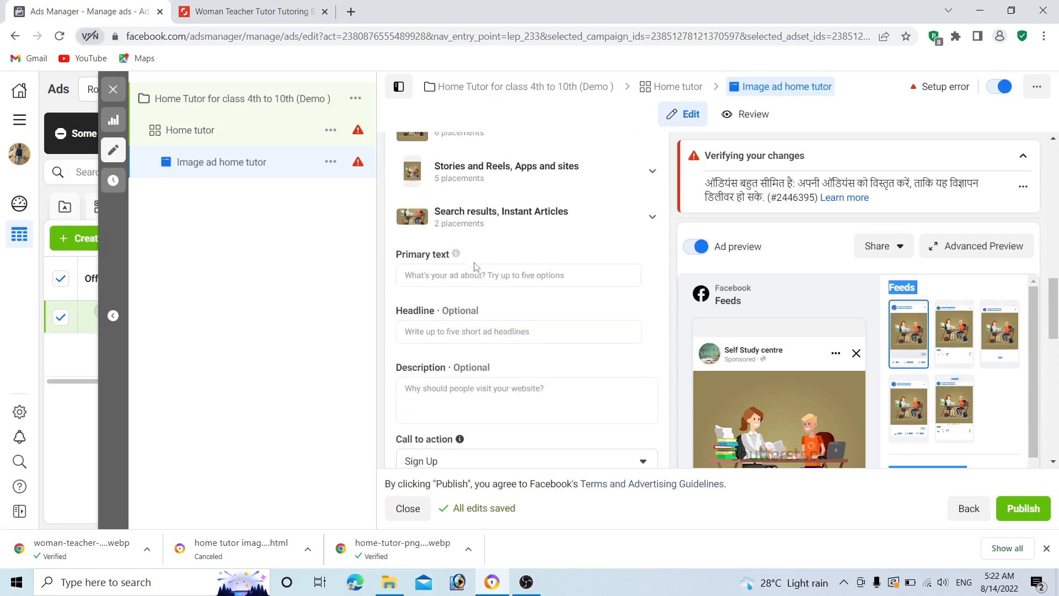
{"action": "left_click", "coordinate": [479, 277]}
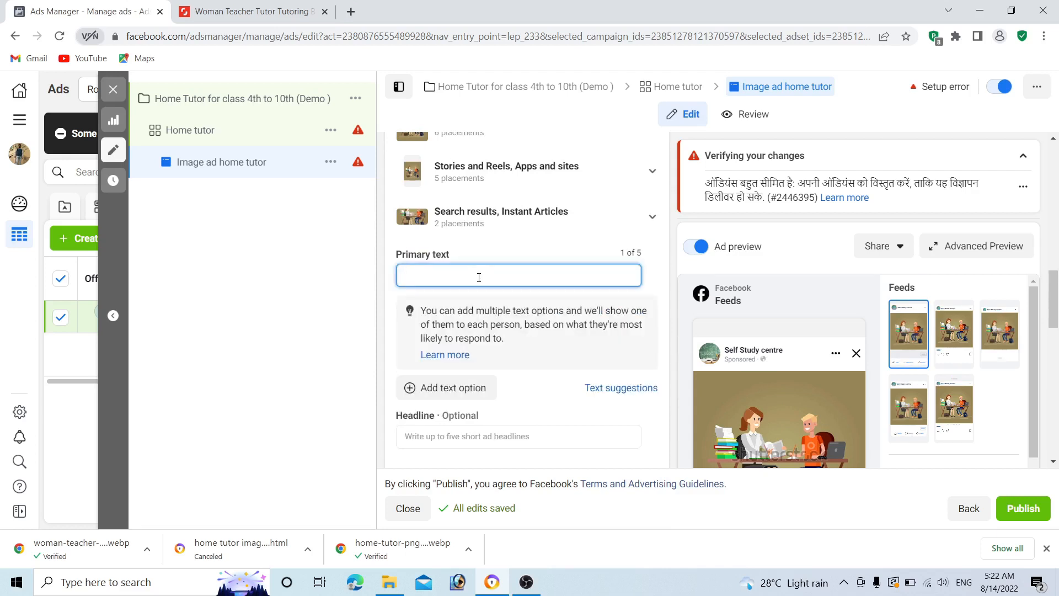
{"action": "type", "text": "Home tutor at your door"}
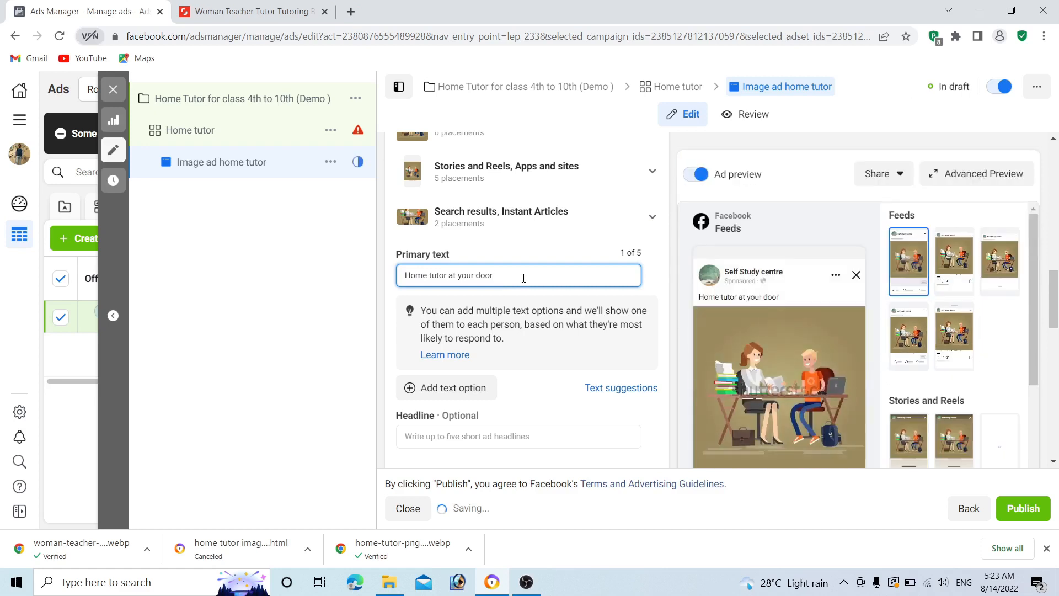
{"action": "key", "text": "Return"}
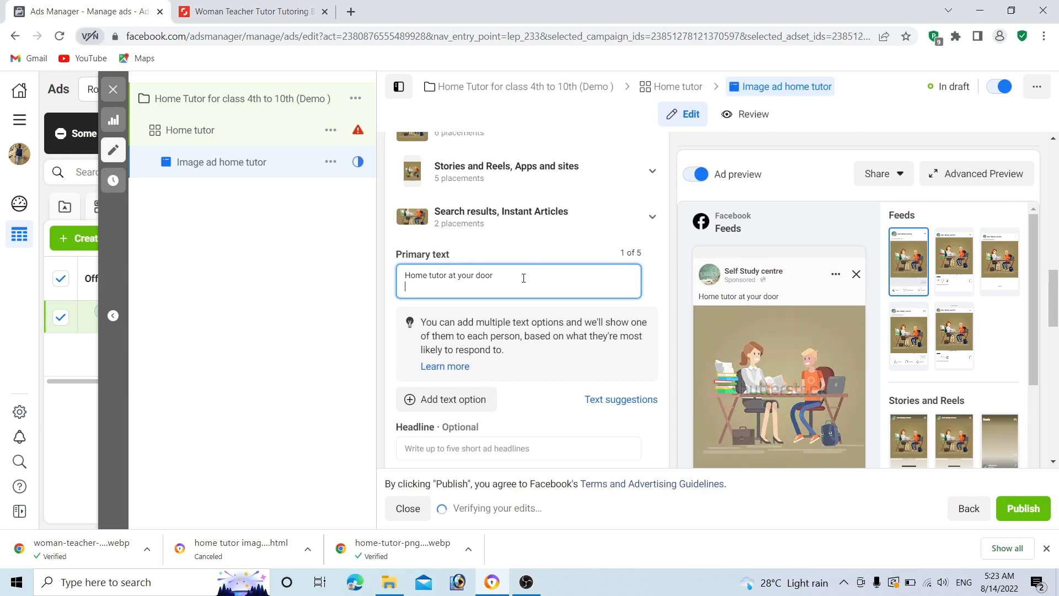
{"action": "type", "text": "Clear all concept  with Practical"}
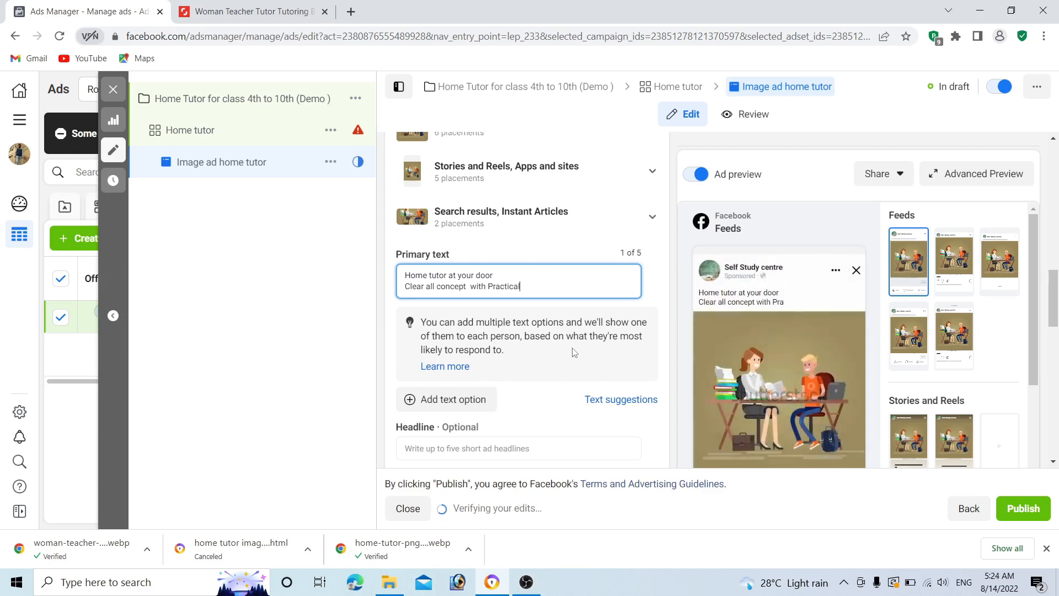
{"action": "key", "text": "Return"}
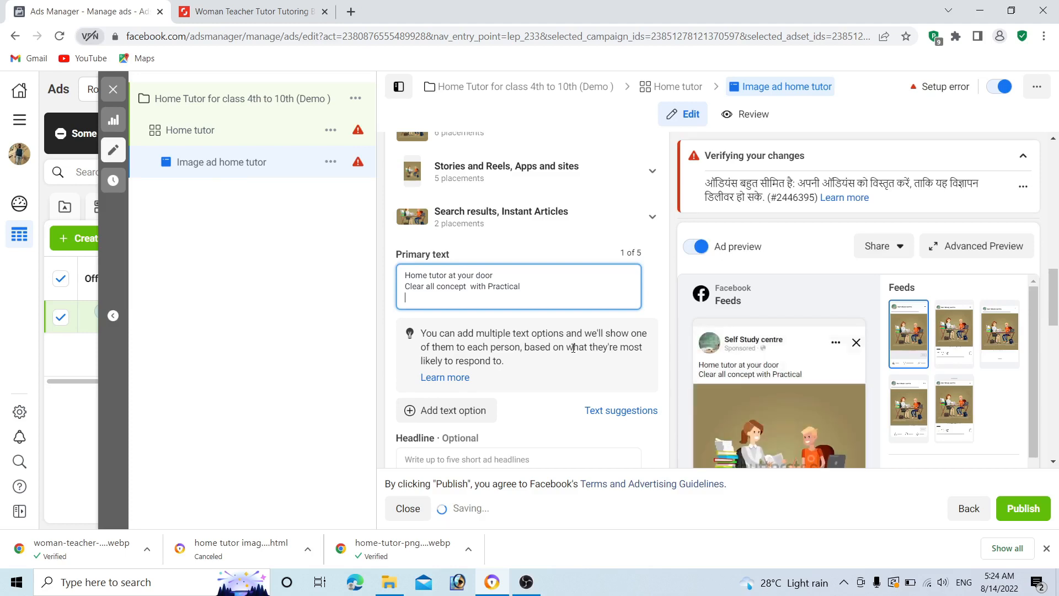
{"action": "type", "text": "Get upto 90% Mark"}
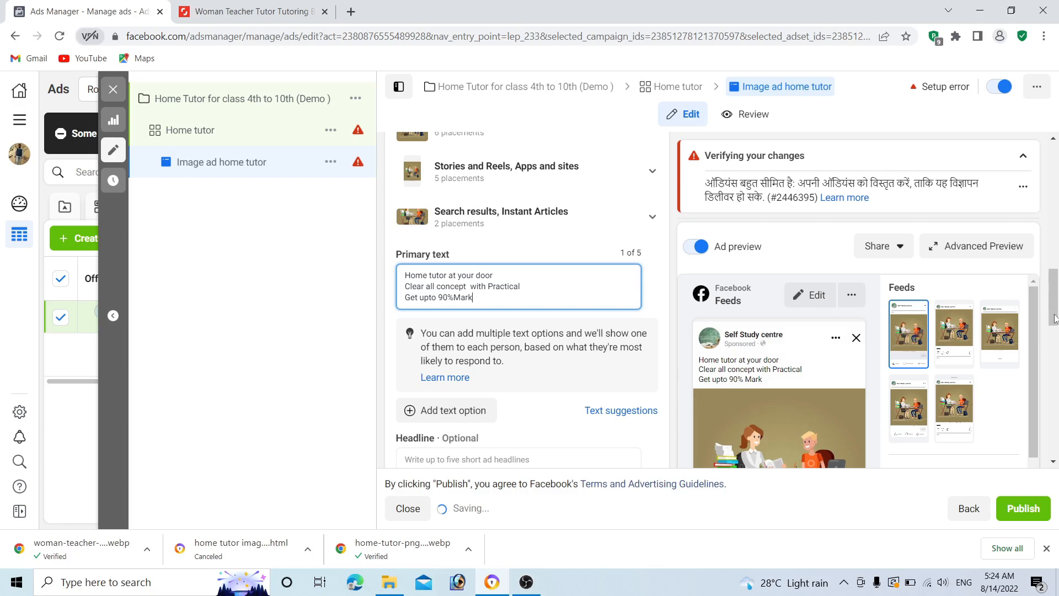
- Set the ad's headline to "Book free demo class"
{"action": "scroll", "coordinate": [1053, 318], "scroll_direction": "down", "scroll_amount": 3}
{"action": "left_click", "coordinate": [436, 291]}
{"action": "type", "text": "Bo"}
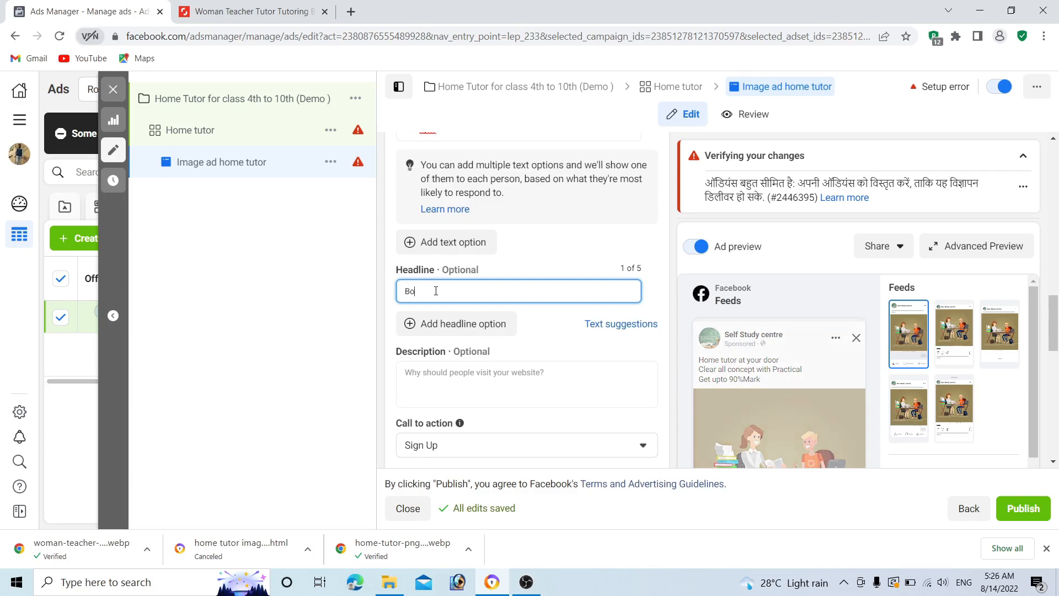
{"action": "type", "text": "ok free demo class"}
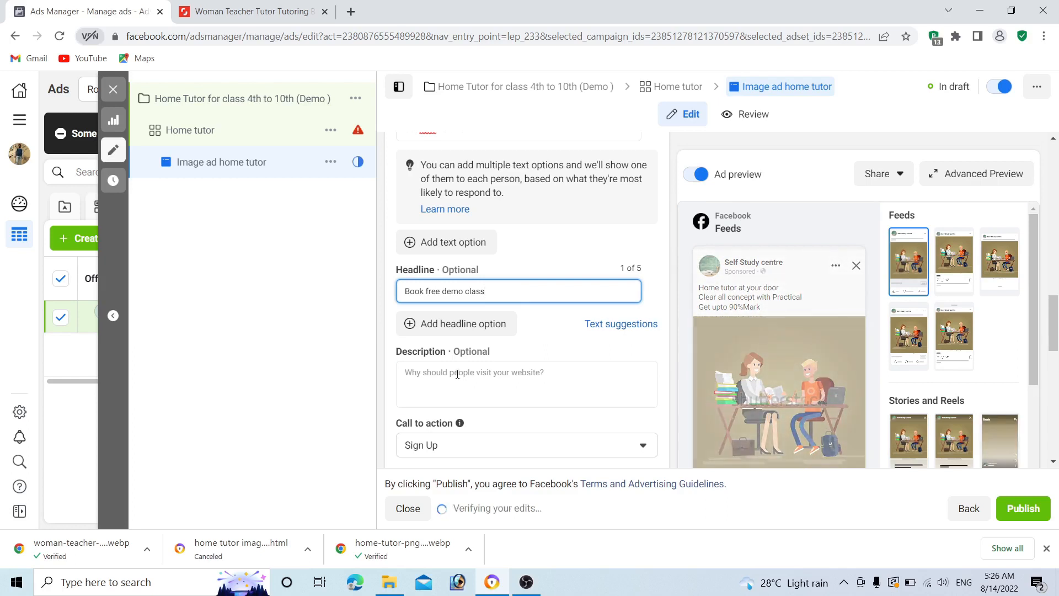
- Set the ad description to "Friends I have more than 5 year experience in coaching centre . our student always get more than 90% mark in all subject."
{"action": "left_click", "coordinate": [457, 374]}
{"action": "type", "text": "Friends I have more than 5 year experience in coaching centre . our student always get more than 90% mark in all subjec."}
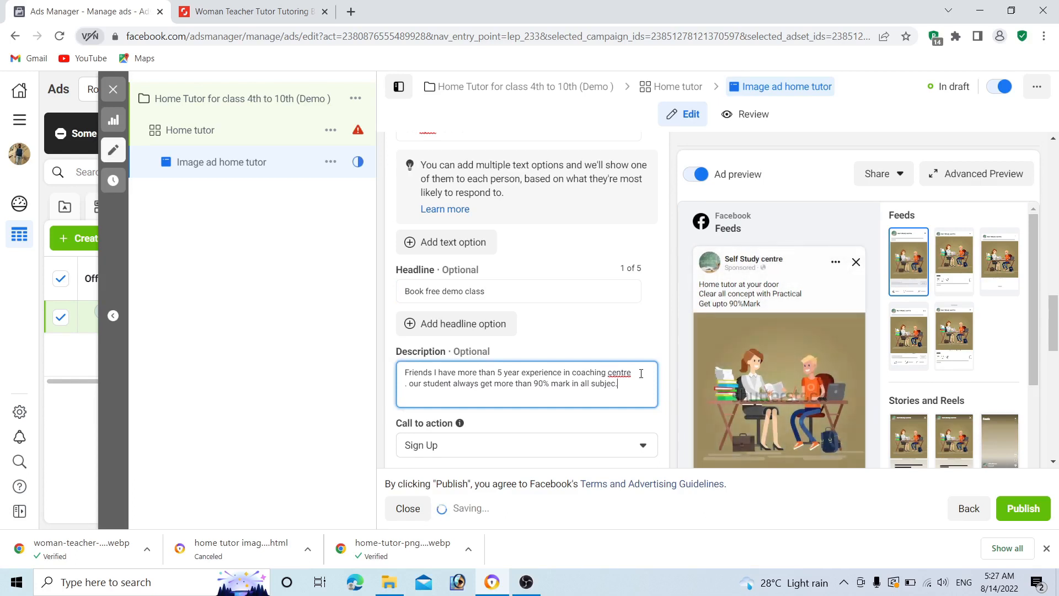
{"action": "key", "text": "BackSpace"}
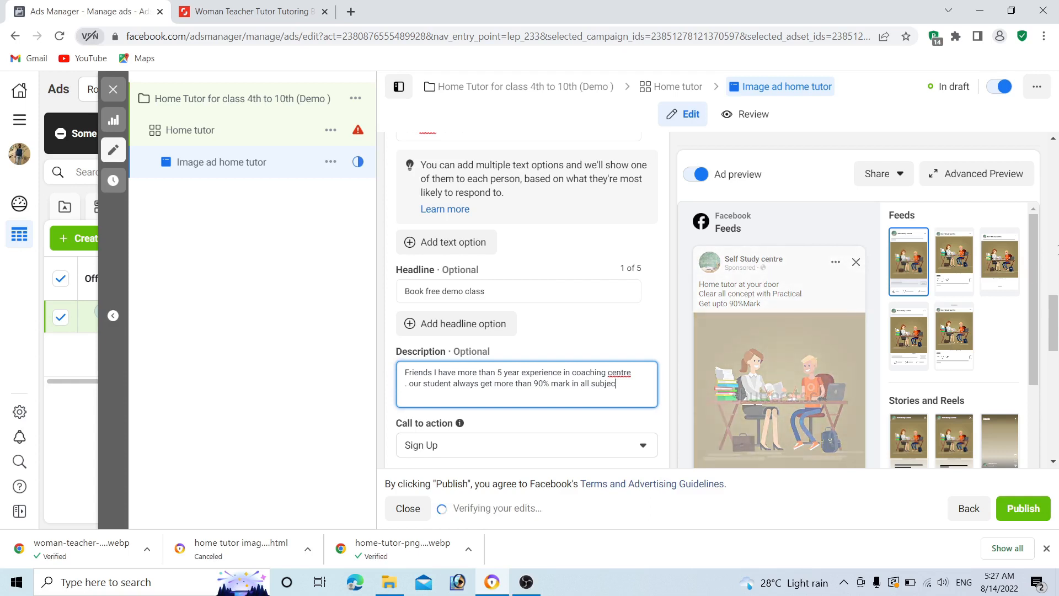
{"action": "type", "text": "t."}
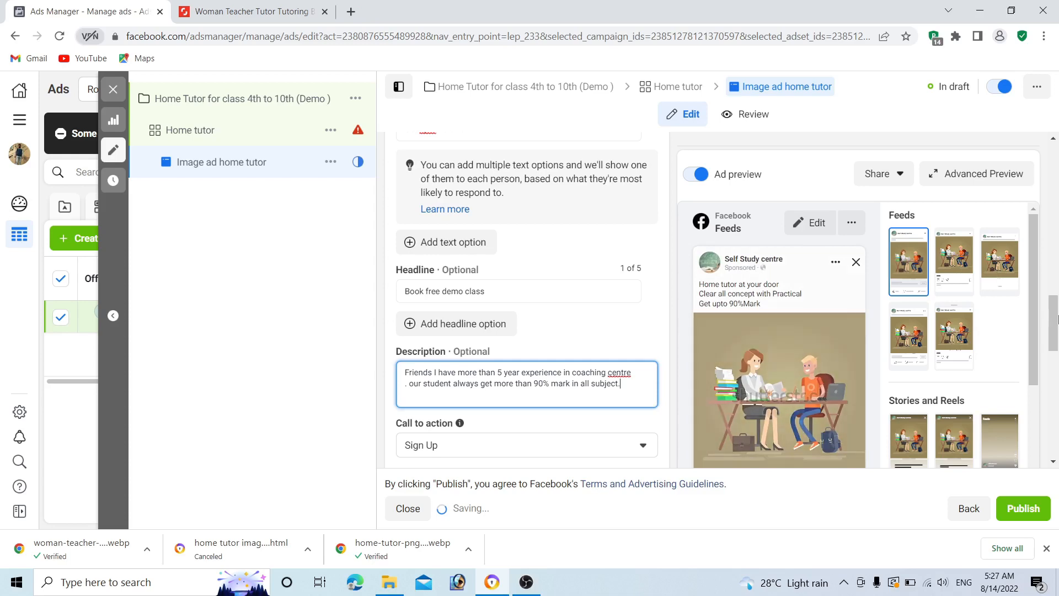
- Change the ad's call to action to Book Now
{"action": "left_click", "coordinate": [1056, 338]}
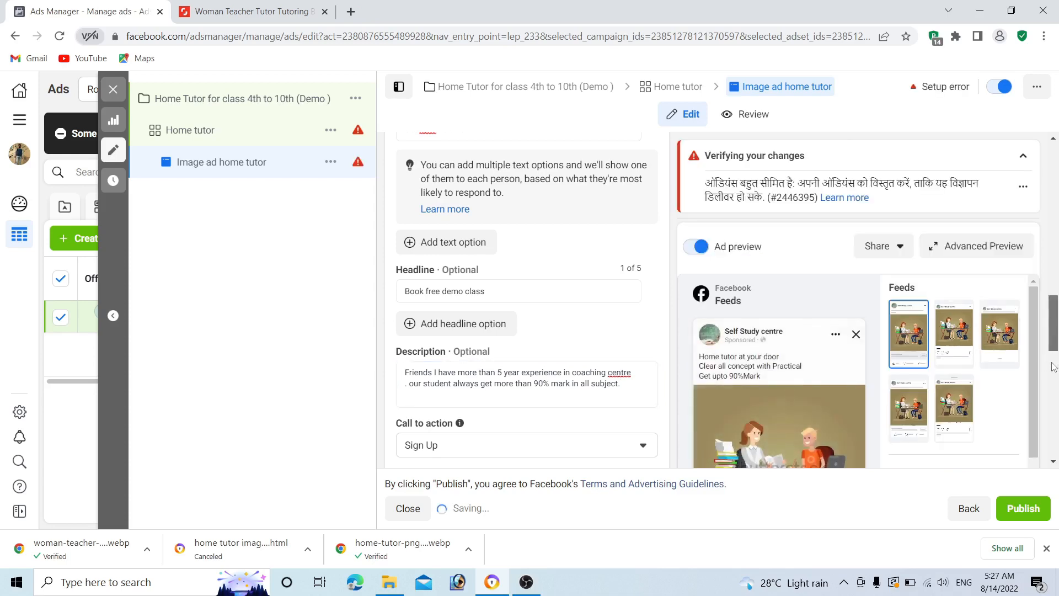
{"action": "scroll", "coordinate": [1054, 367], "scroll_direction": "down", "scroll_amount": 3}
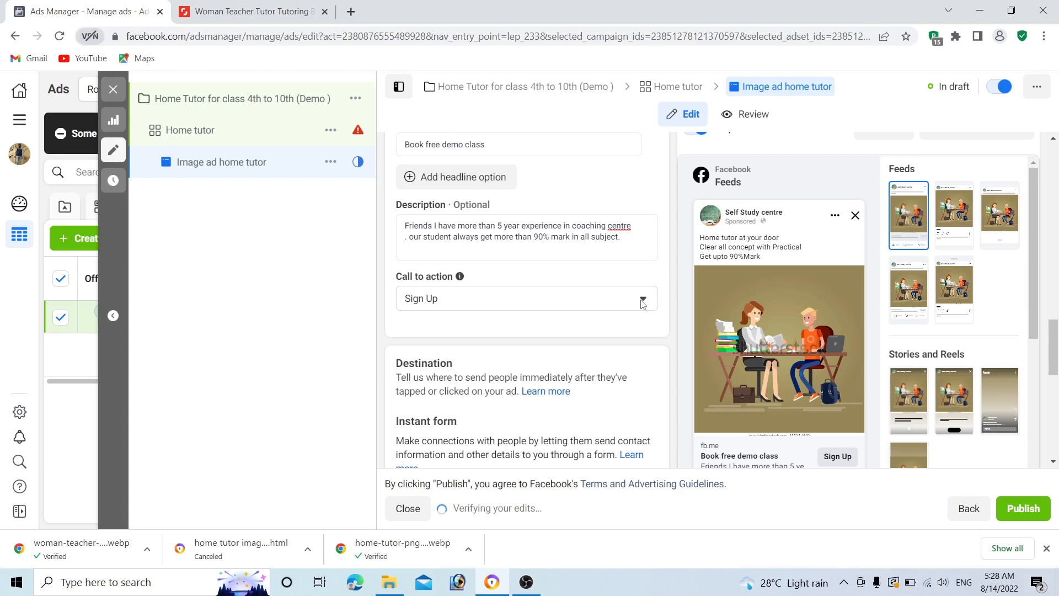
{"action": "left_click", "coordinate": [643, 303]}
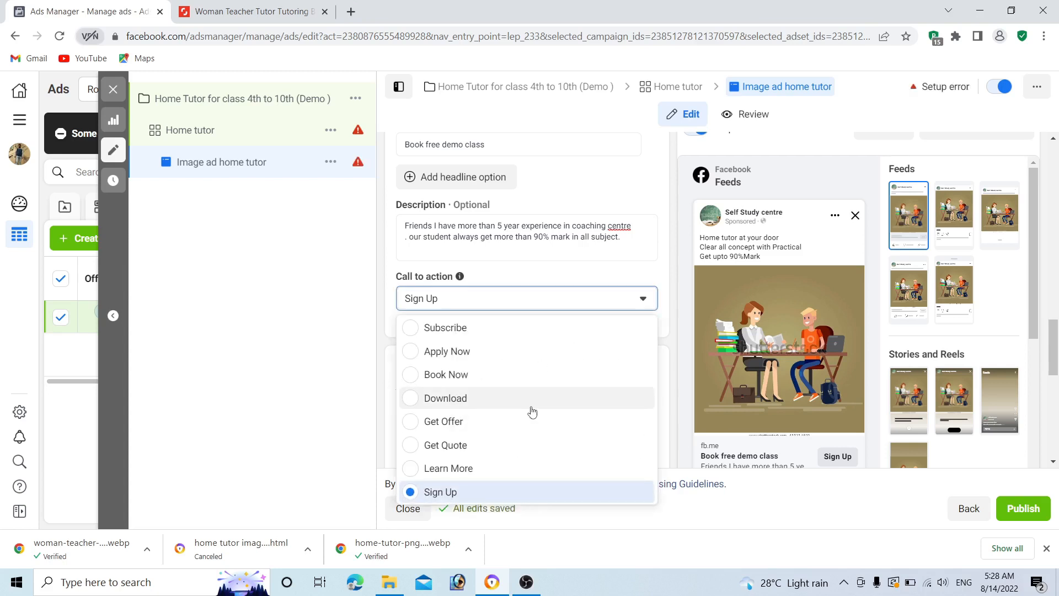
{"action": "left_click", "coordinate": [413, 373]}
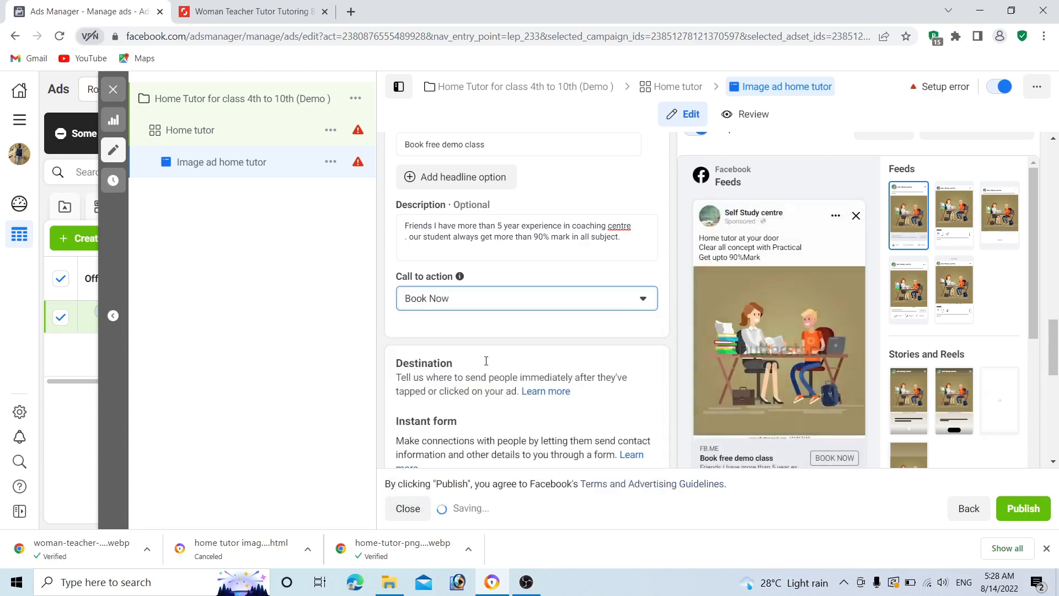
- Create a new instant form for the ad and upload a photo of banknotes as the background image of its intro
{"action": "scroll", "coordinate": [648, 365], "scroll_direction": "down", "scroll_amount": 1}
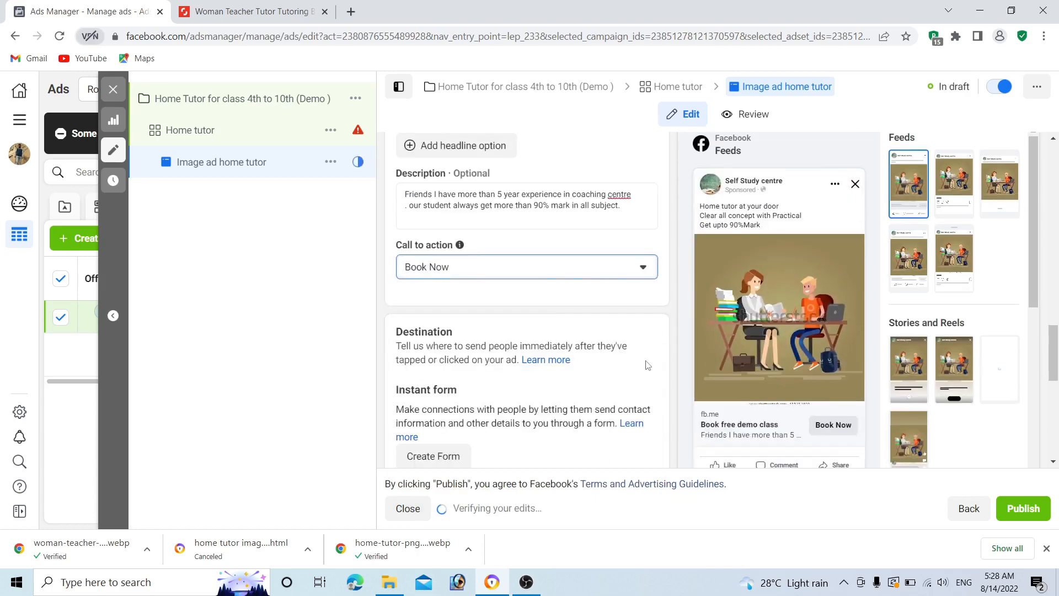
{"action": "scroll", "coordinate": [648, 365], "scroll_direction": "down", "scroll_amount": 2}
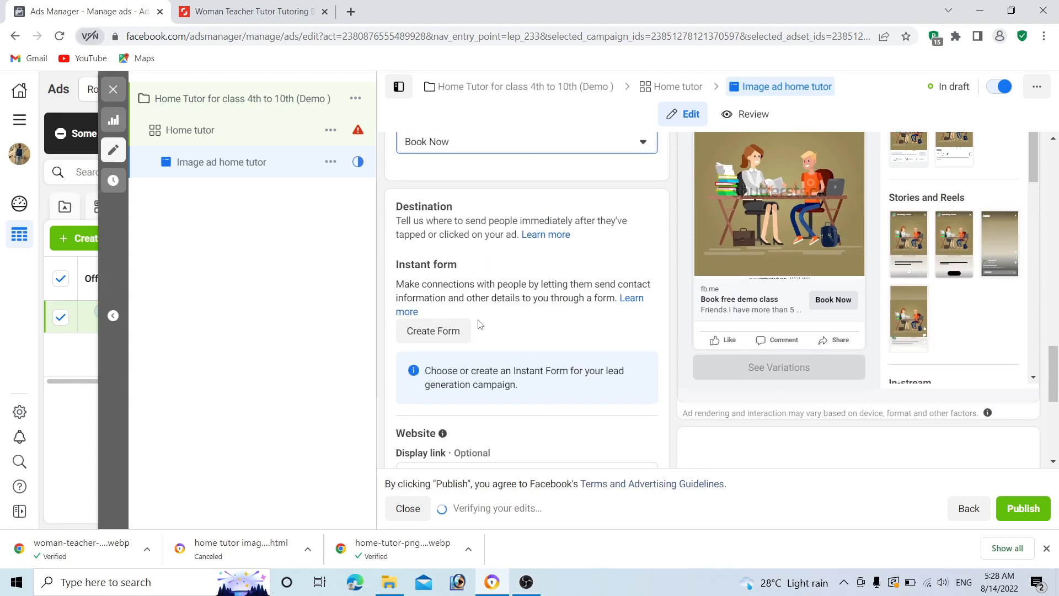
{"action": "left_click", "coordinate": [441, 337]}
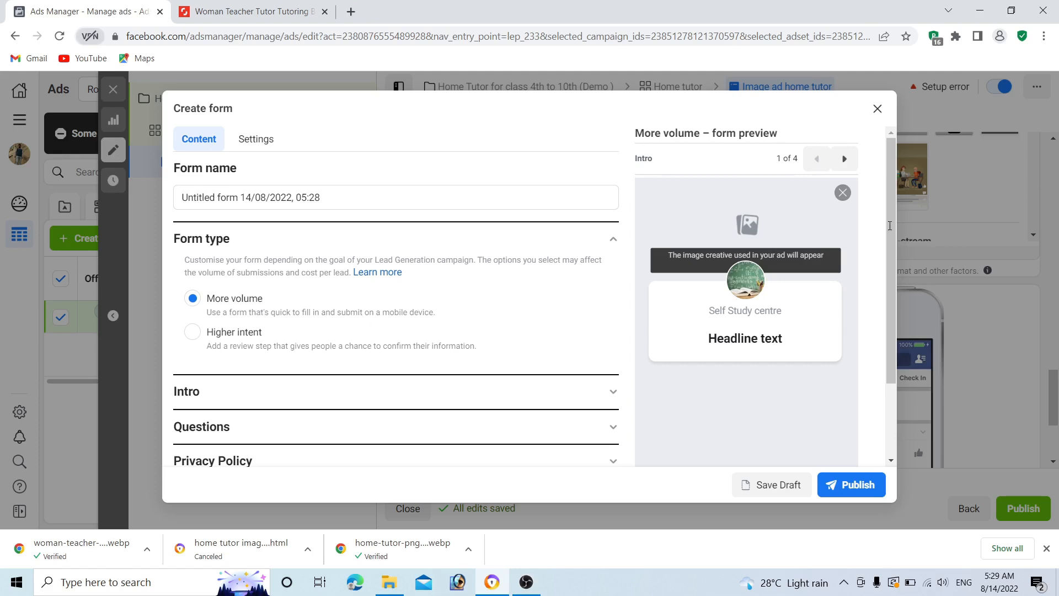
{"action": "left_click_drag", "start_coordinate": [888, 270], "coordinate": [890, 333]}
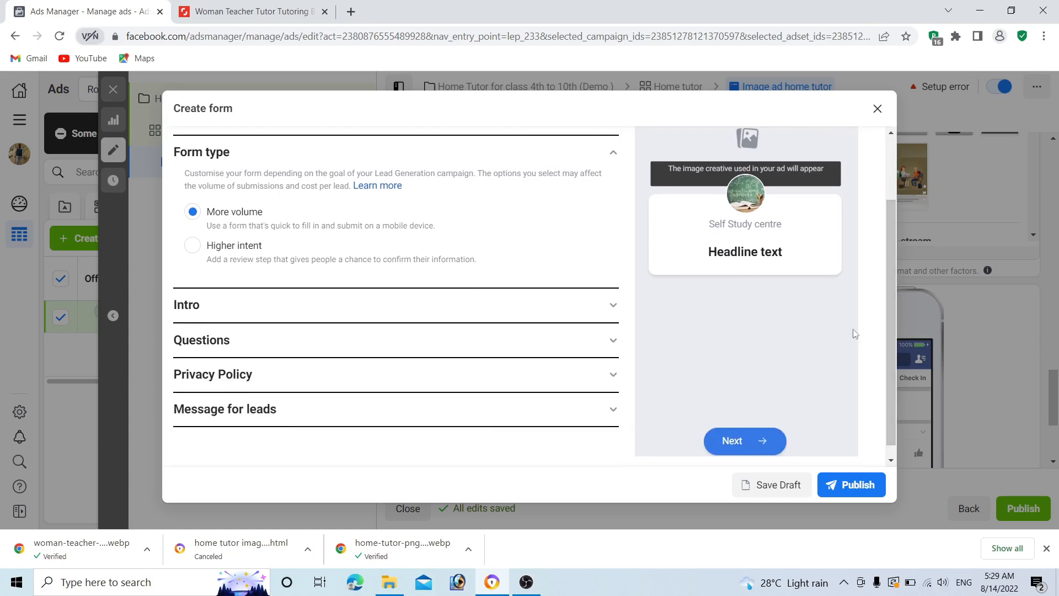
{"action": "left_click", "coordinate": [609, 313]}
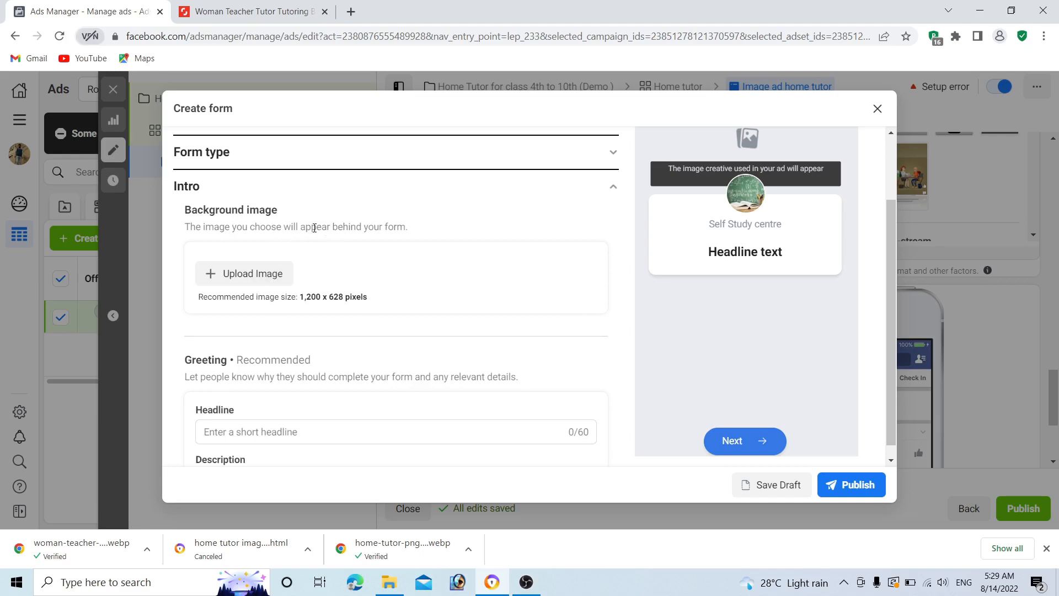
{"action": "left_click", "coordinate": [247, 277]}
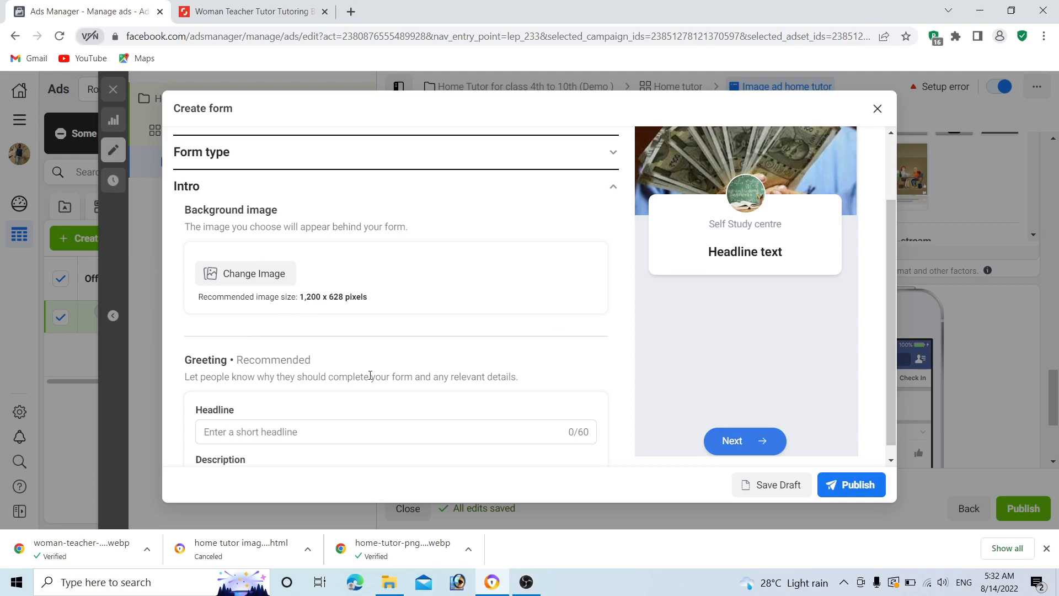
- Set the headline of the instant form's greeting to "Save More Money"
{"action": "left_click", "coordinate": [291, 434]}
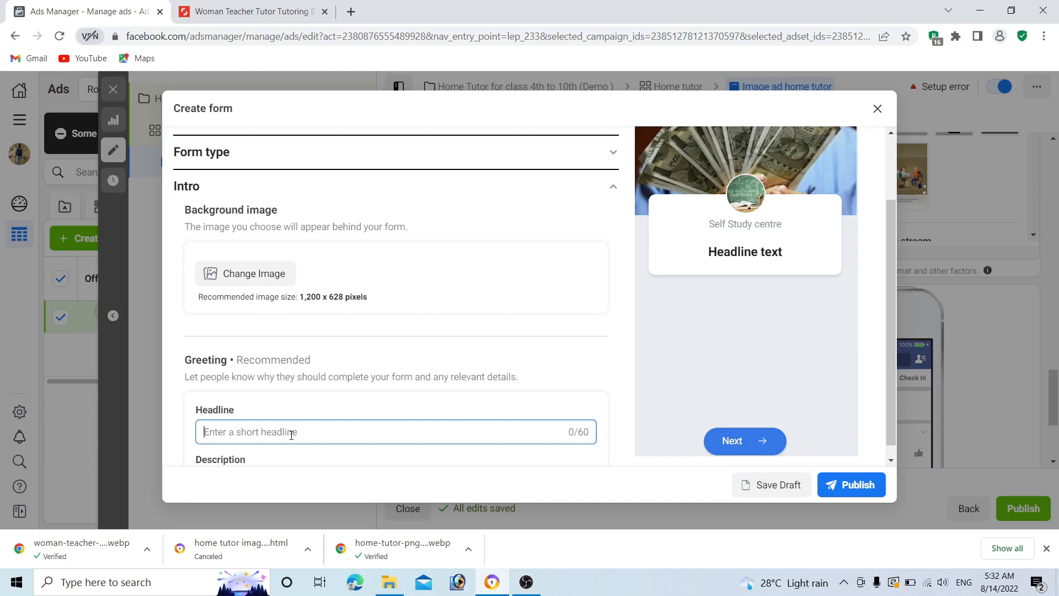
{"action": "type", "text": "Sa"}
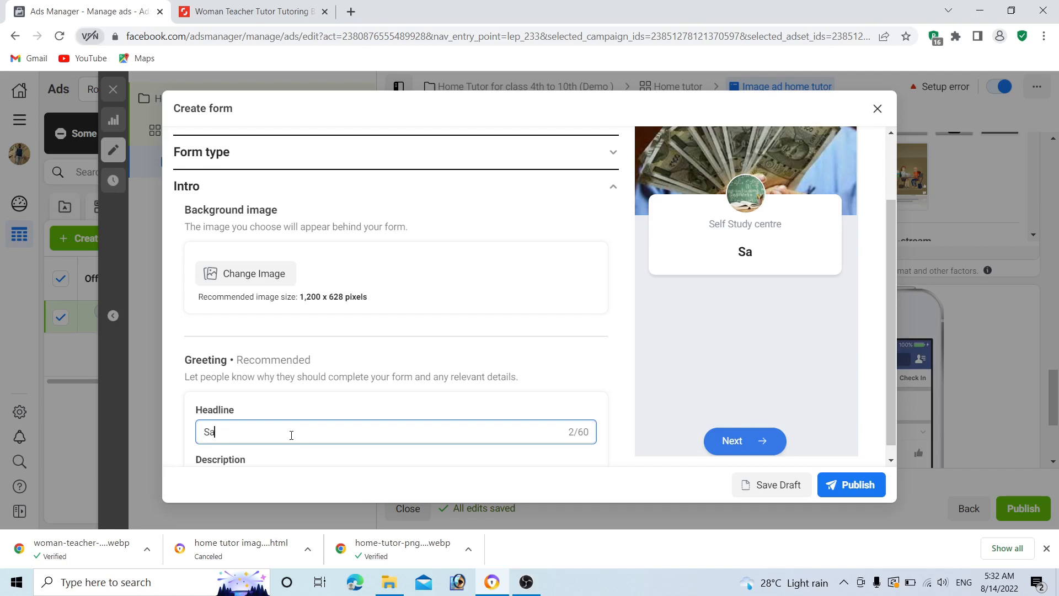
{"action": "type", "text": "ve More MOney"}
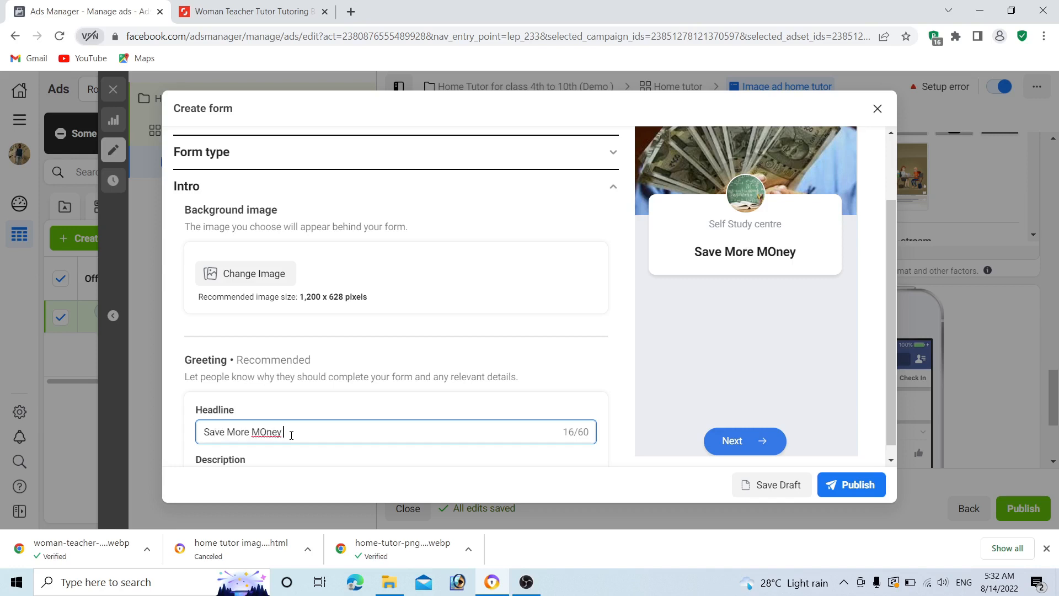
{"action": "left_click", "coordinate": [268, 436]}
{"action": "key", "text": "BackSpace"}
{"action": "type", "text": "o"}
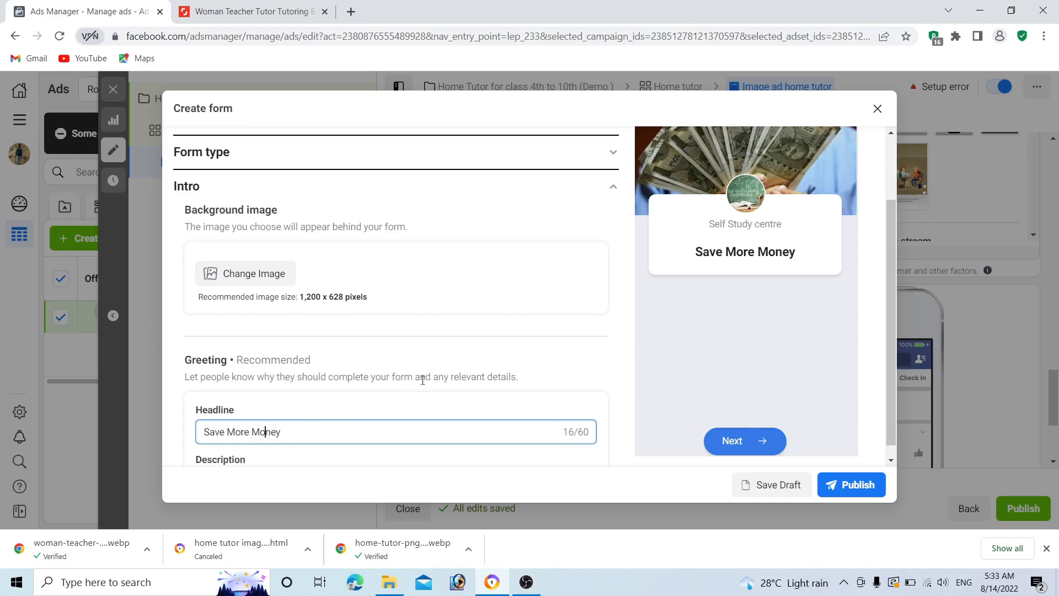
- Make the greeting description a list reading "Are you ready to get % 90 mark in all subject ?" and "Now your children will be doing study at your home"
{"action": "scroll", "coordinate": [447, 375], "scroll_direction": "down", "scroll_amount": 2}
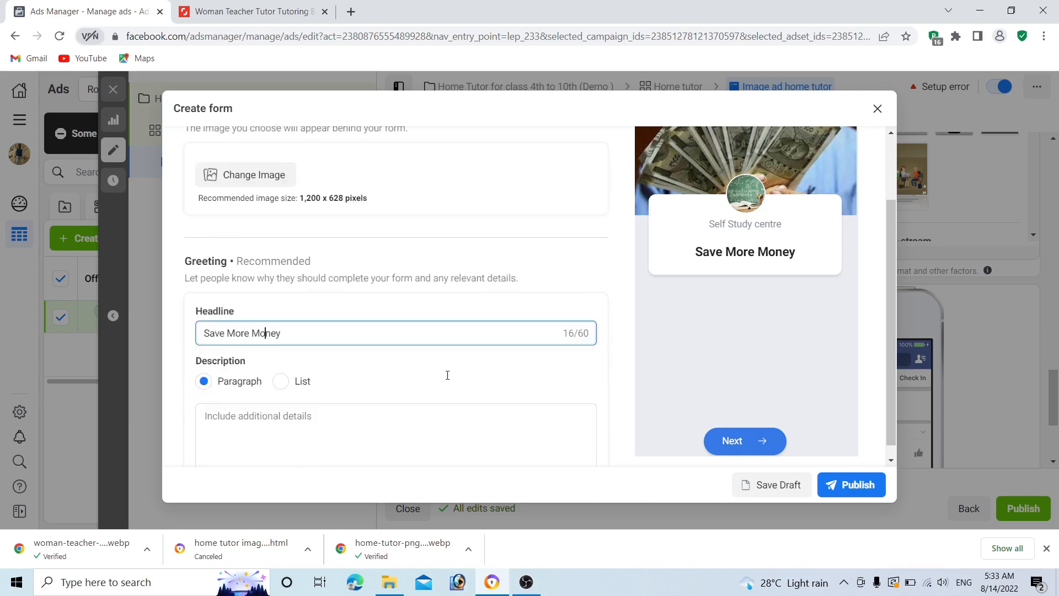
{"action": "scroll", "coordinate": [448, 375], "scroll_direction": "down", "scroll_amount": 2}
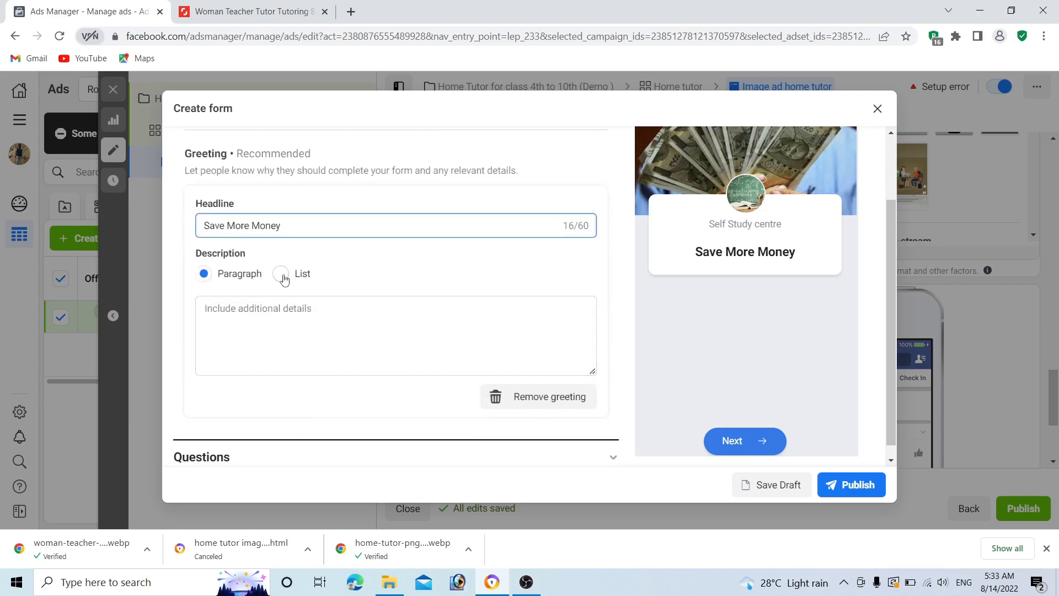
{"action": "left_click", "coordinate": [287, 280]}
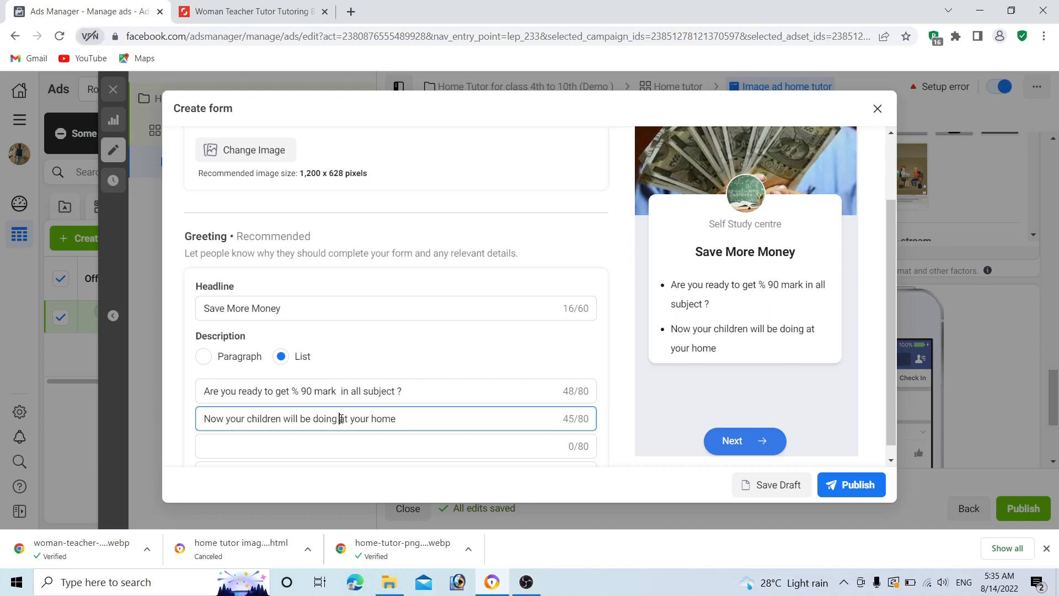
{"action": "type", "text": "stu "}
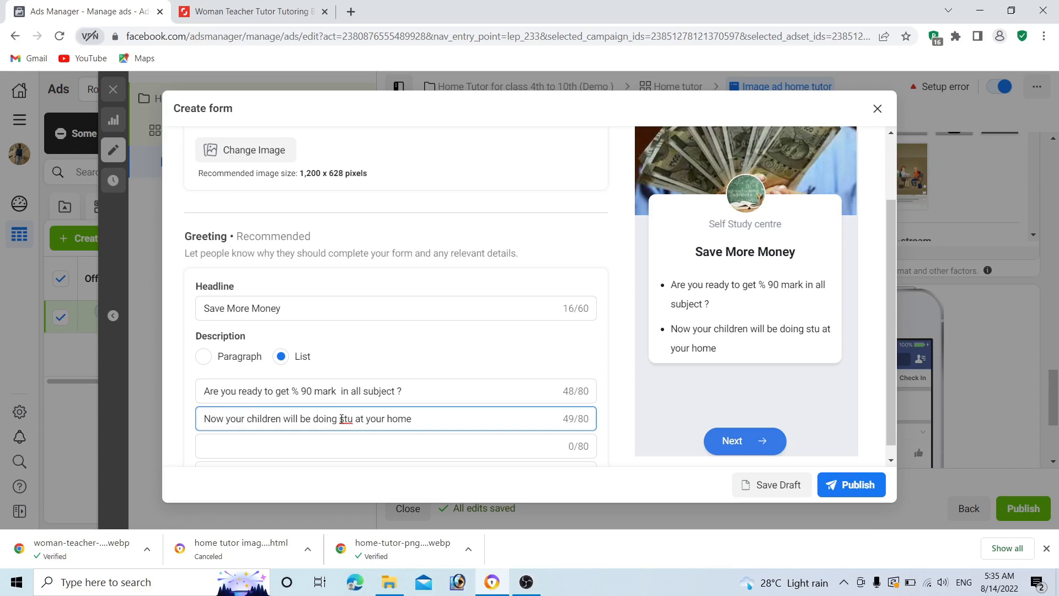
{"action": "type", "text": "dy"}
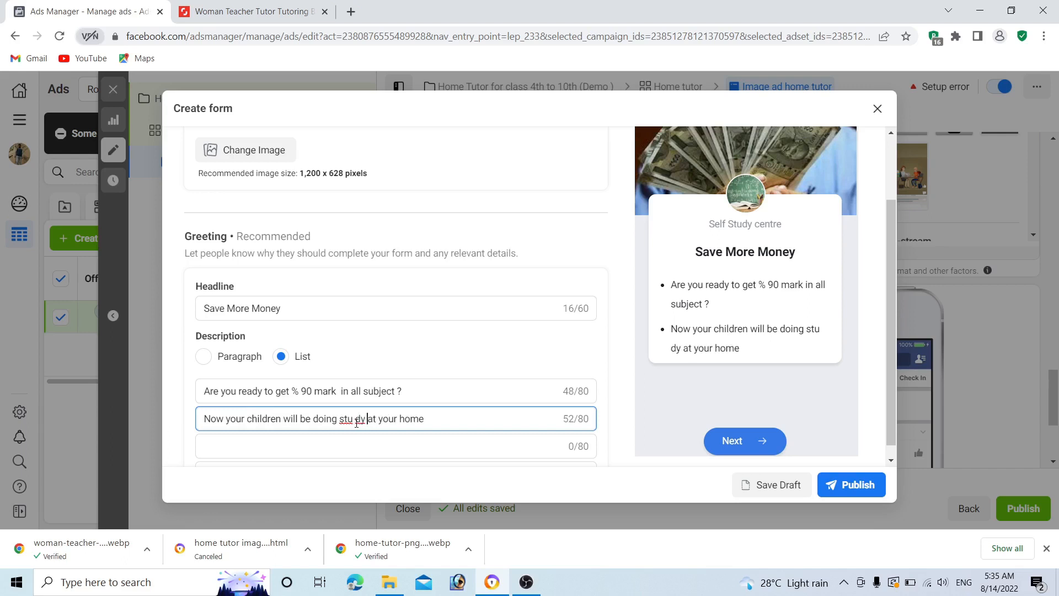
{"action": "left_click", "coordinate": [356, 419]}
{"action": "key", "text": "BackSpace"}
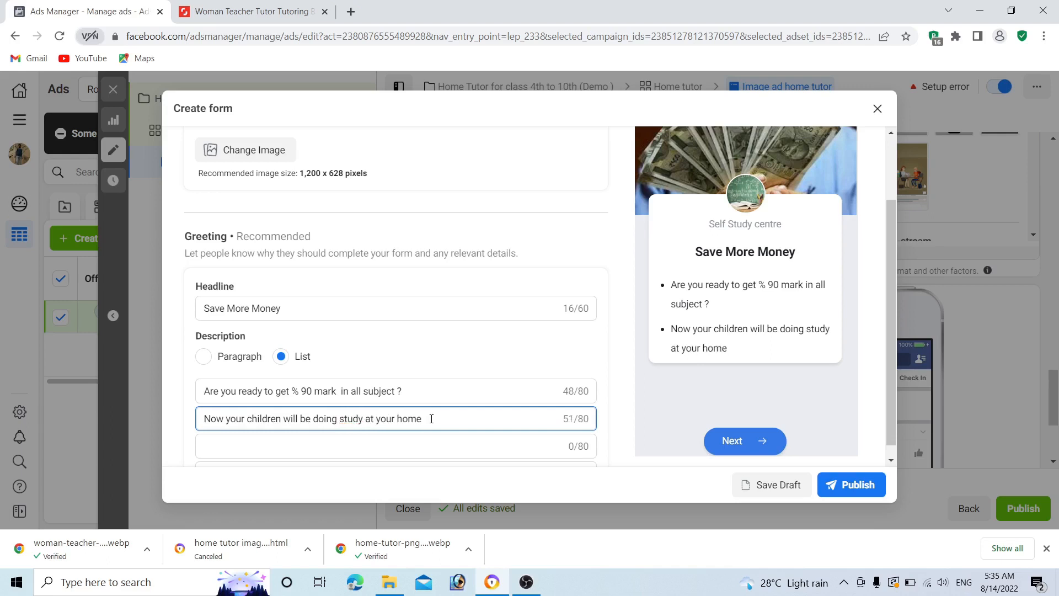
{"action": "left_click", "coordinate": [433, 419]}
{"action": "scroll", "coordinate": [505, 353], "scroll_direction": "down", "scroll_amount": 4}
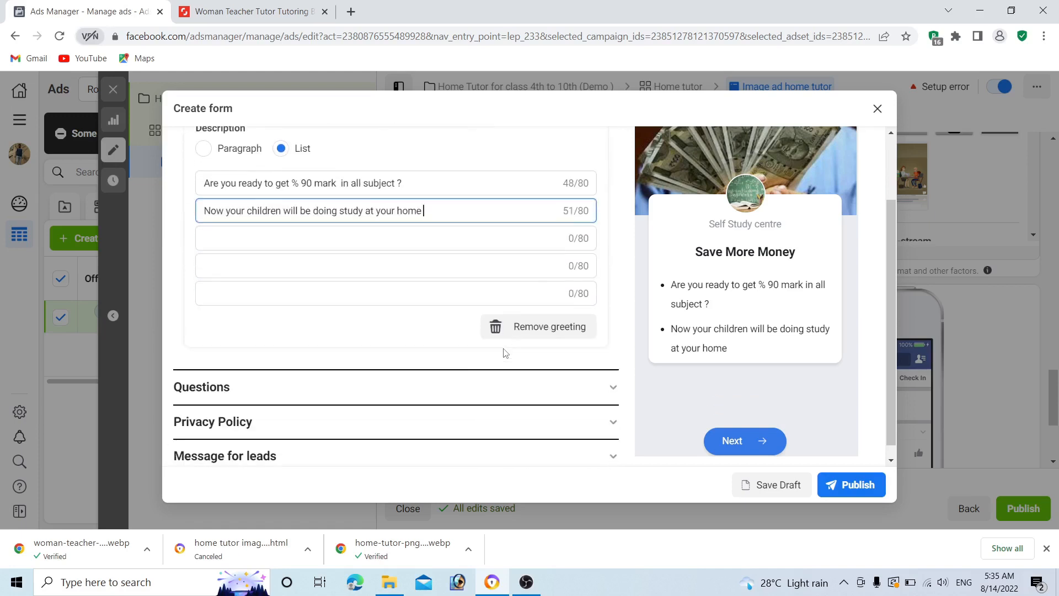
- Name the instant form "Book free demo class"
{"action": "left_click", "coordinate": [498, 391]}
{"action": "left_click", "coordinate": [498, 391]}
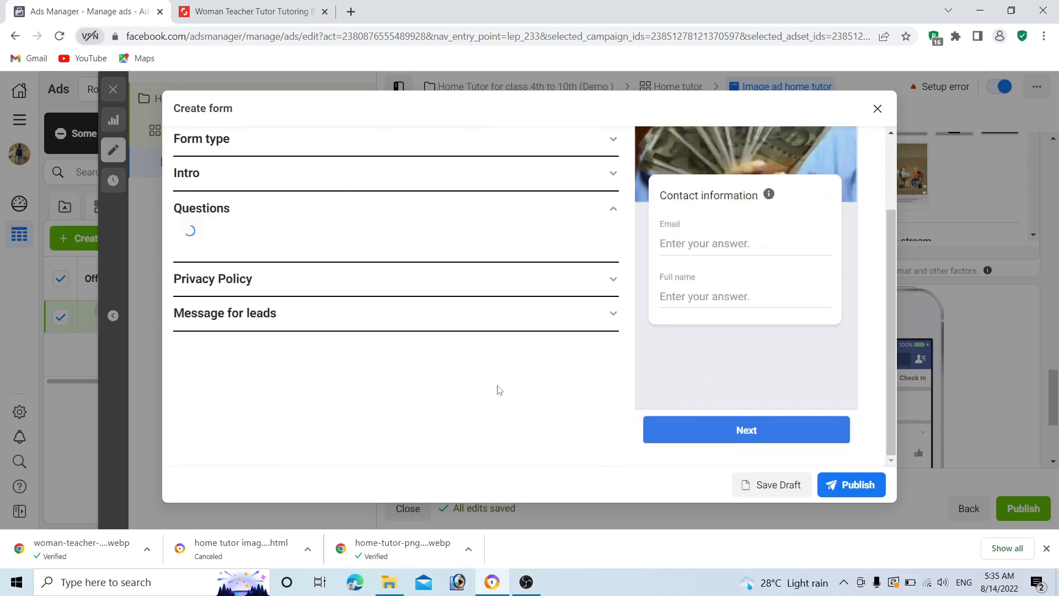
{"action": "left_click", "coordinate": [344, 196]}
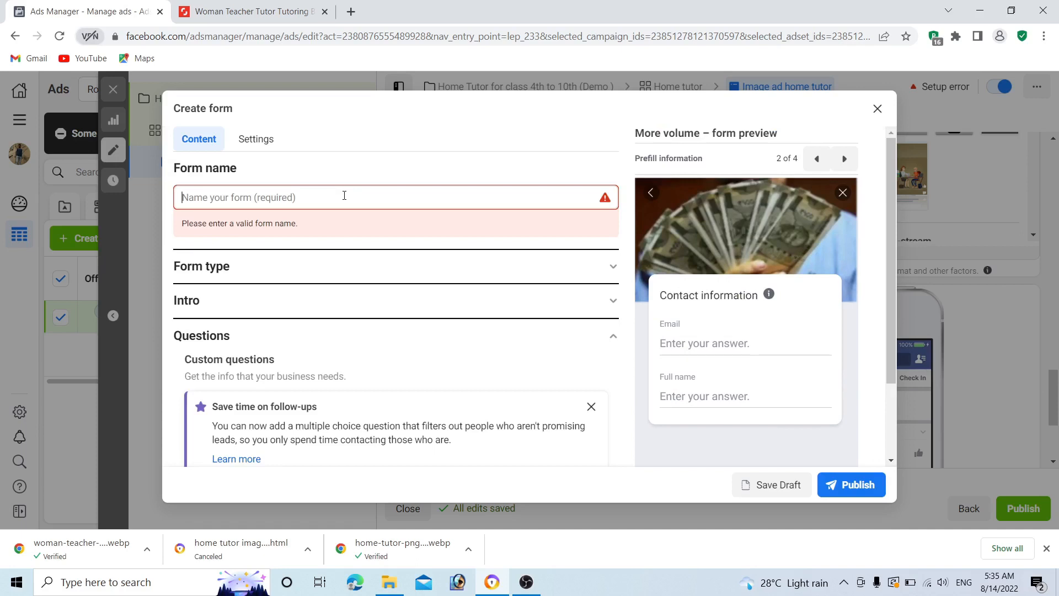
{"action": "type", "text": "Boo"}
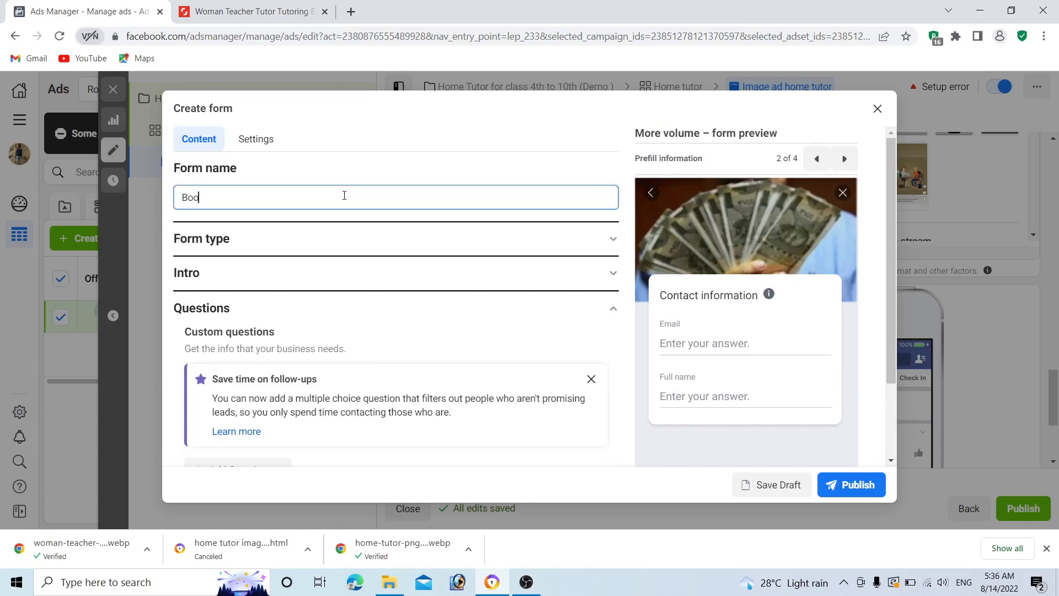
{"action": "type", "text": "k free demo class"}
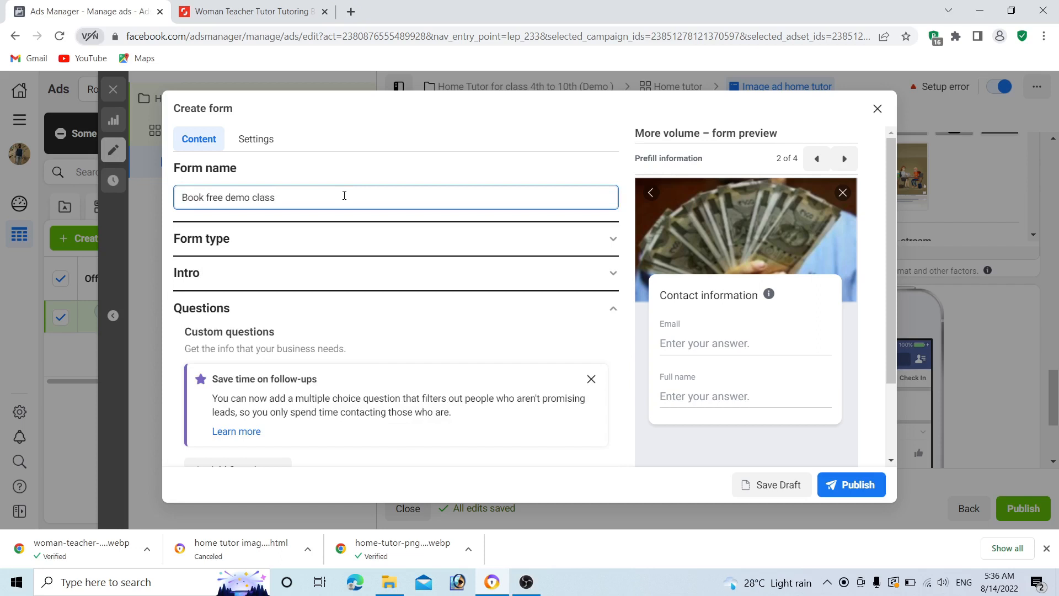
- Reorder the contact information in the form's questions so that Full name comes before Email
{"action": "left_click", "coordinate": [391, 250]}
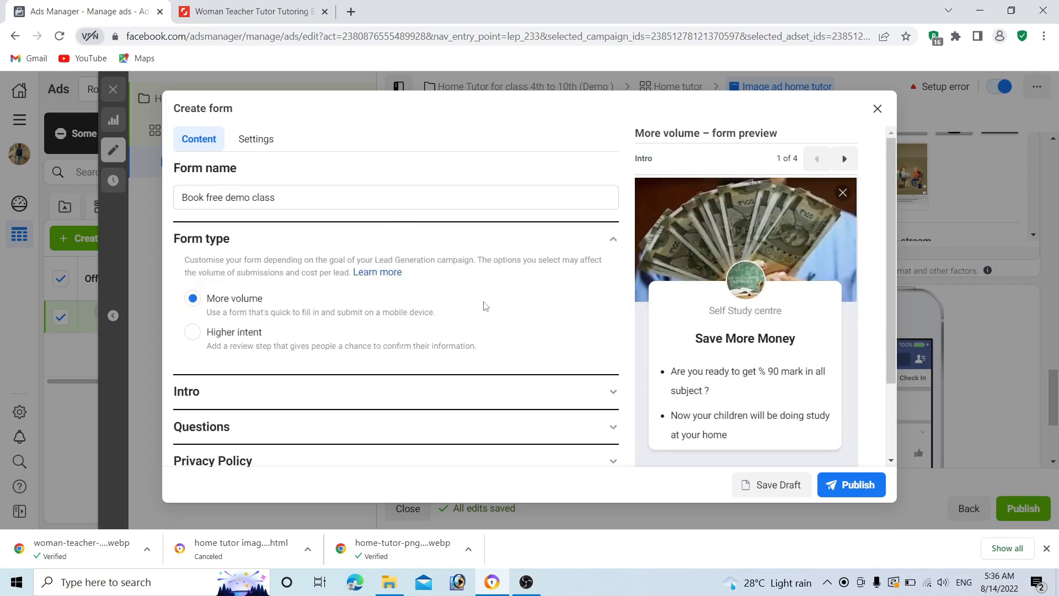
{"action": "scroll", "coordinate": [484, 306], "scroll_direction": "down", "scroll_amount": 2}
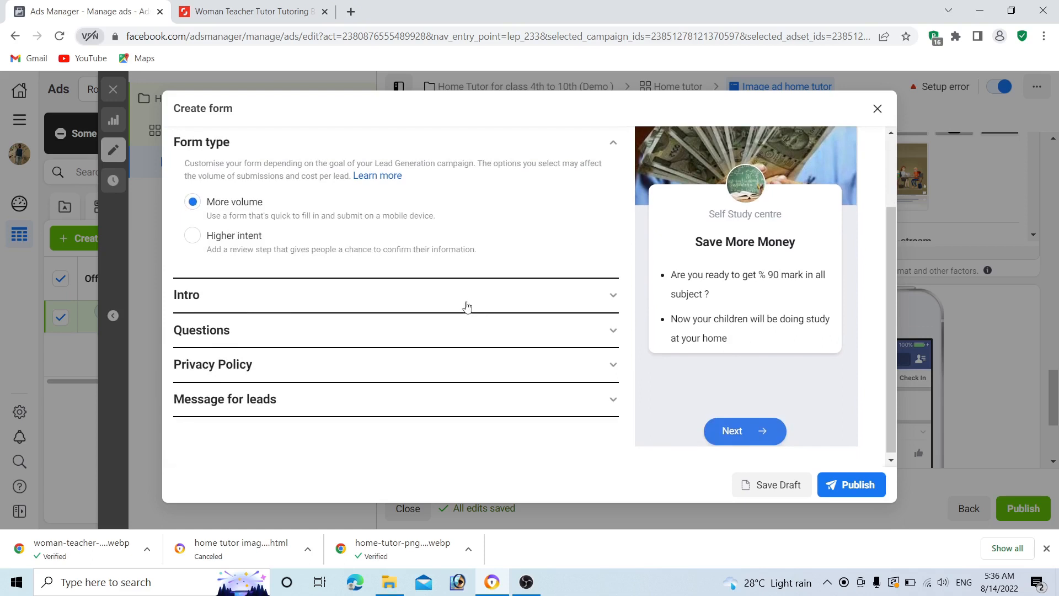
{"action": "left_click", "coordinate": [466, 305]}
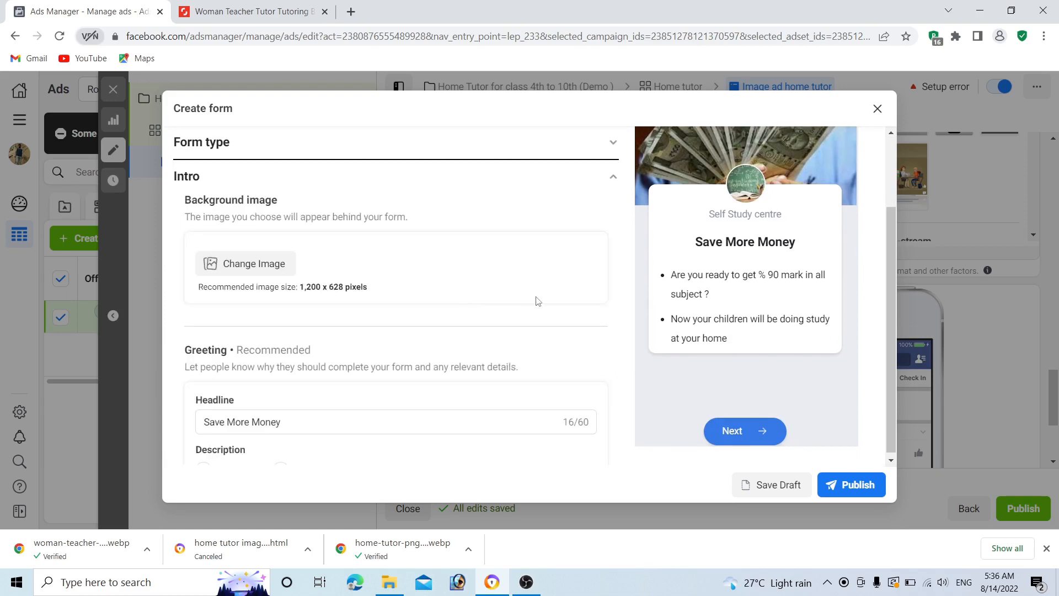
{"action": "scroll", "coordinate": [538, 301], "scroll_direction": "down", "scroll_amount": 3}
{"action": "scroll", "coordinate": [537, 300], "scroll_direction": "down", "scroll_amount": 3}
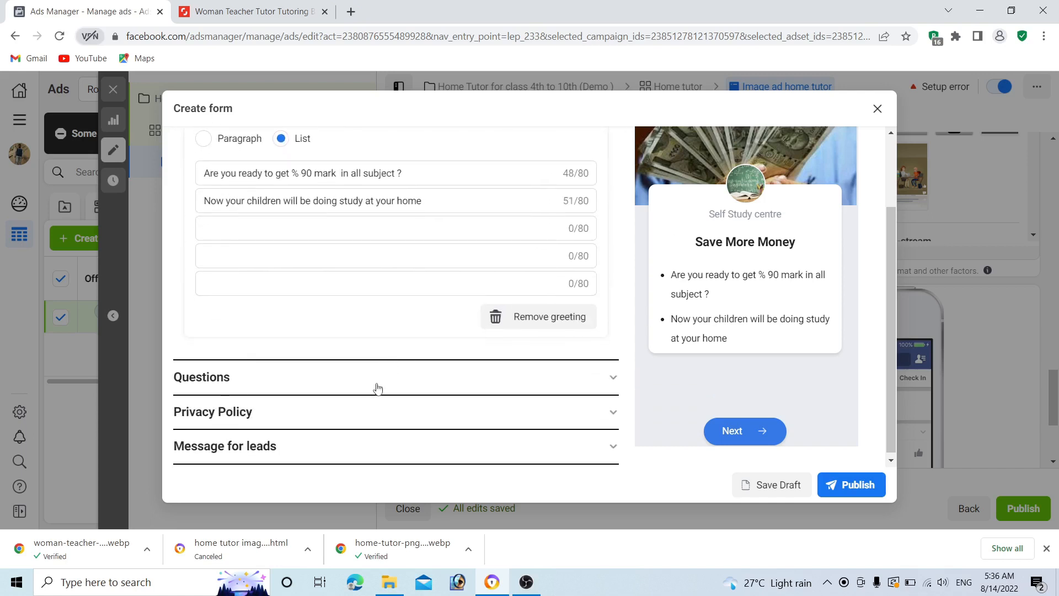
{"action": "left_click", "coordinate": [380, 386]}
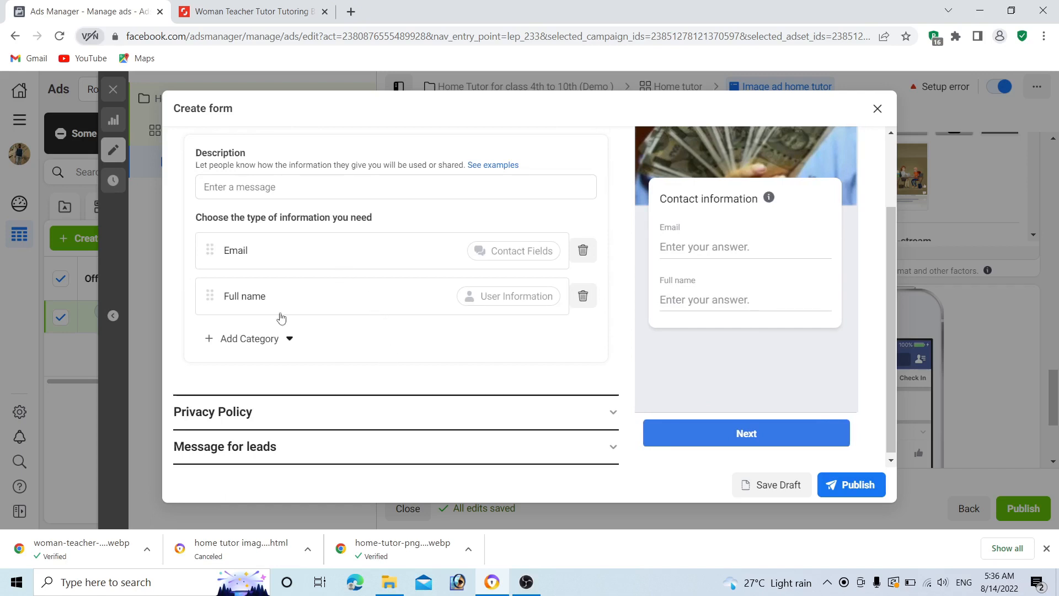
{"action": "left_click_drag", "start_coordinate": [209, 293], "coordinate": [216, 343]}
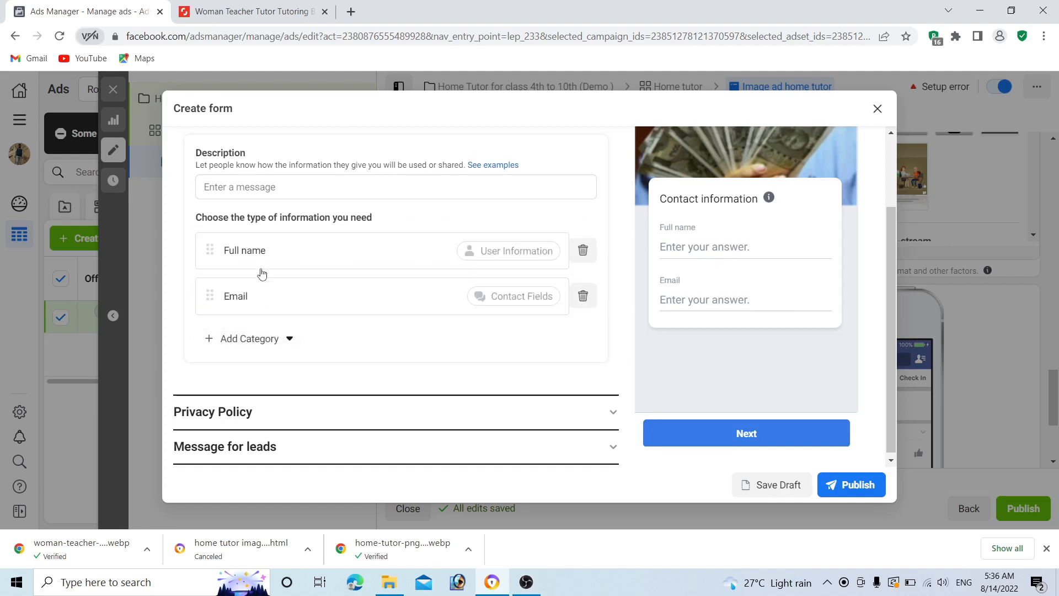
- Add the contact fields Phone number and City to the information the form collects
{"action": "left_click", "coordinate": [222, 341]}
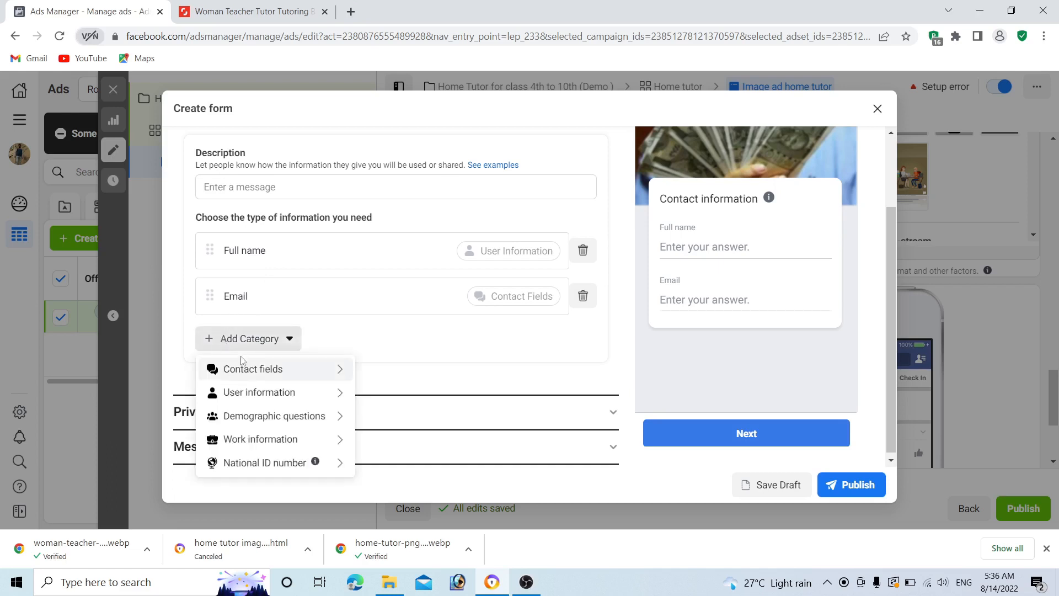
{"action": "mouse_move", "coordinate": [250, 372]}
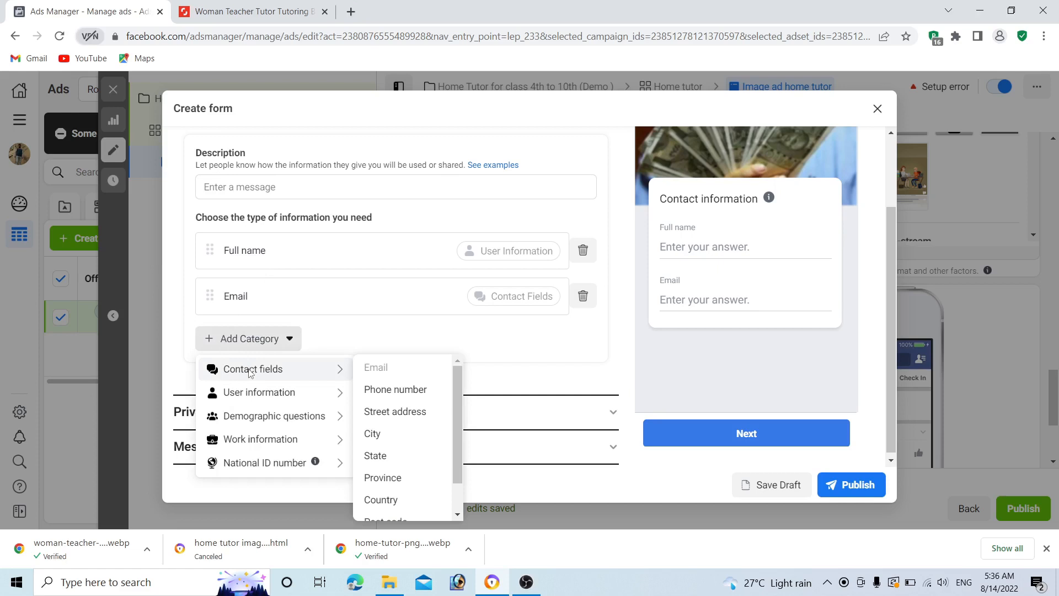
{"action": "left_click", "coordinate": [385, 392]}
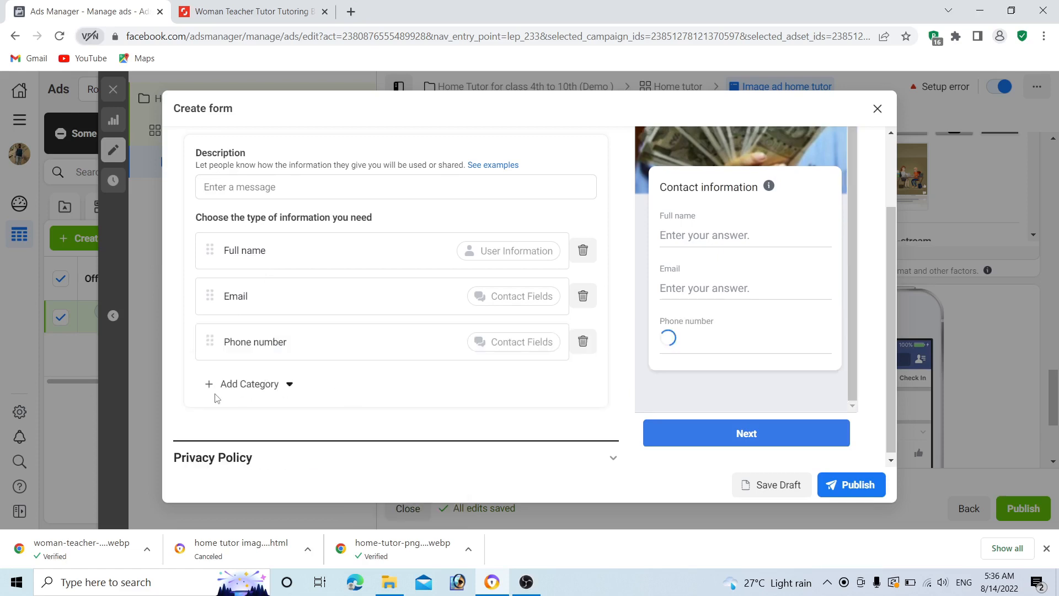
{"action": "left_click", "coordinate": [216, 387]}
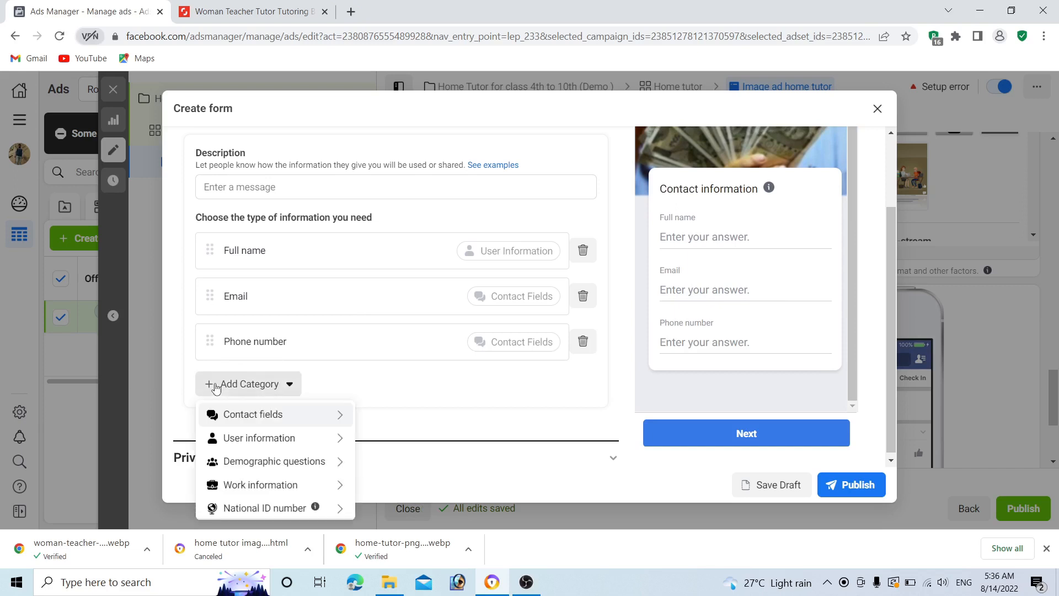
{"action": "mouse_move", "coordinate": [248, 415]}
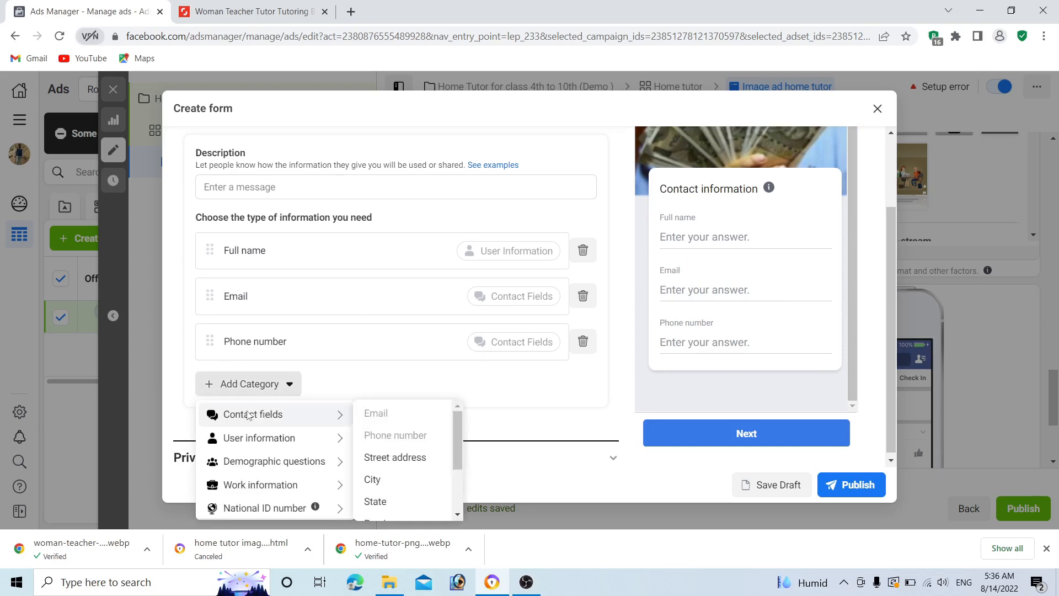
{"action": "left_click", "coordinate": [380, 482]}
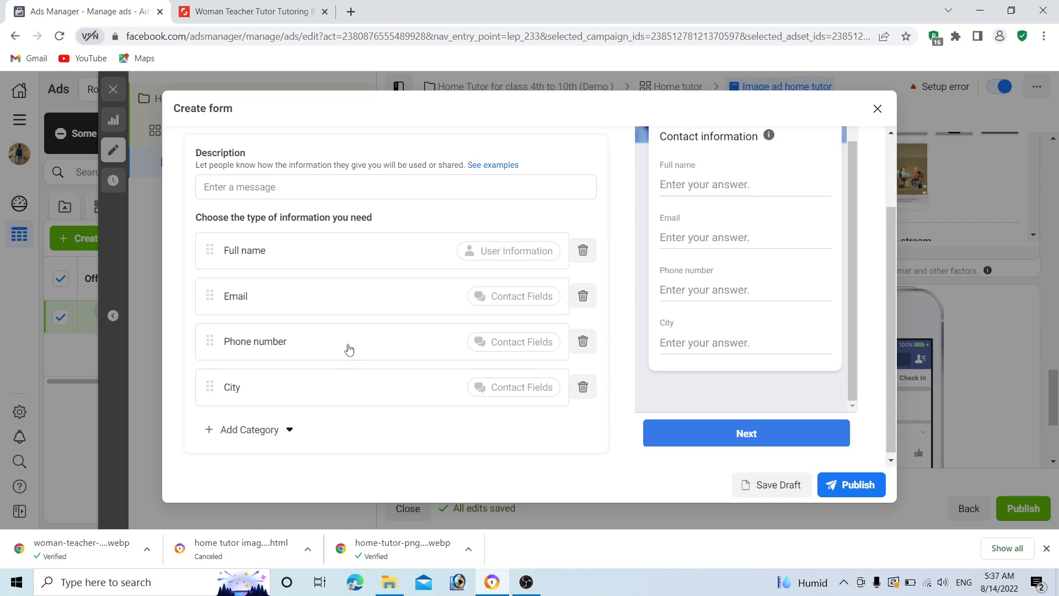
- Look through the privacy policy section and choose View Website as the call-to-action button in the message for leads
{"action": "scroll", "coordinate": [501, 440], "scroll_direction": "down", "scroll_amount": 2}
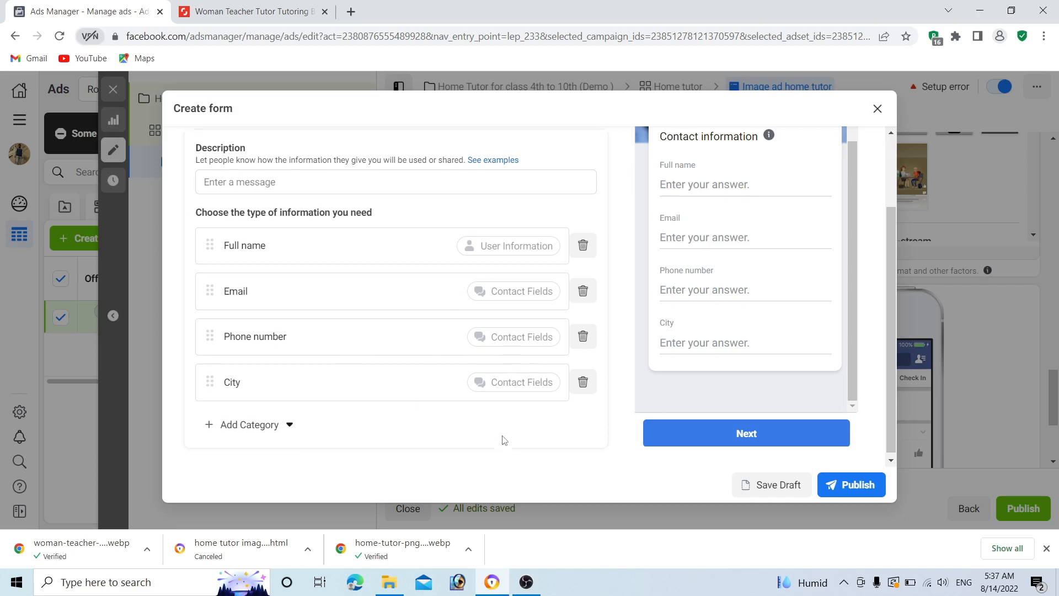
{"action": "scroll", "coordinate": [486, 419], "scroll_direction": "down", "scroll_amount": 1}
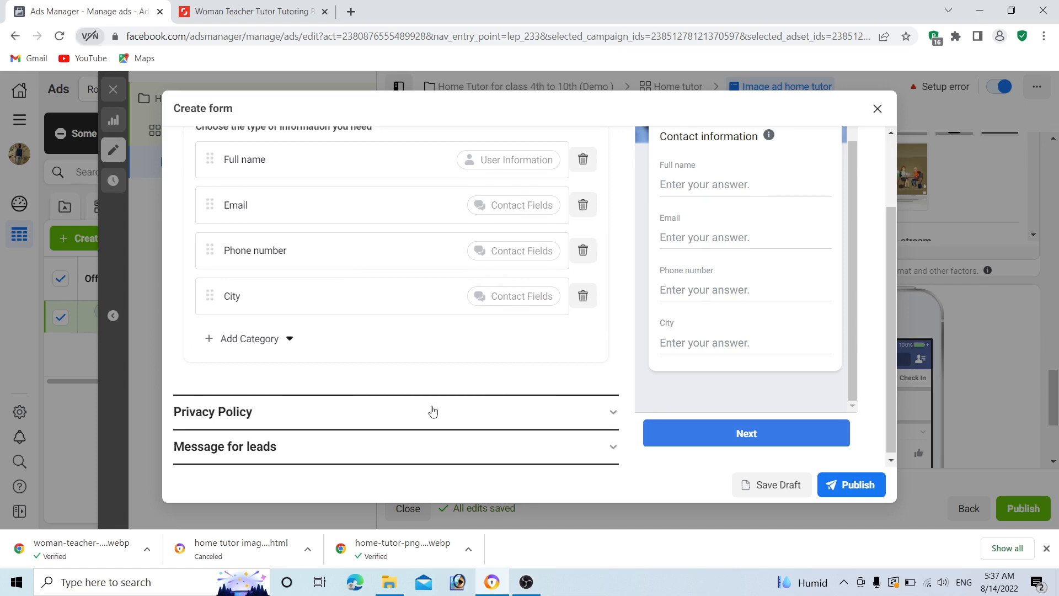
{"action": "left_click", "coordinate": [433, 412]}
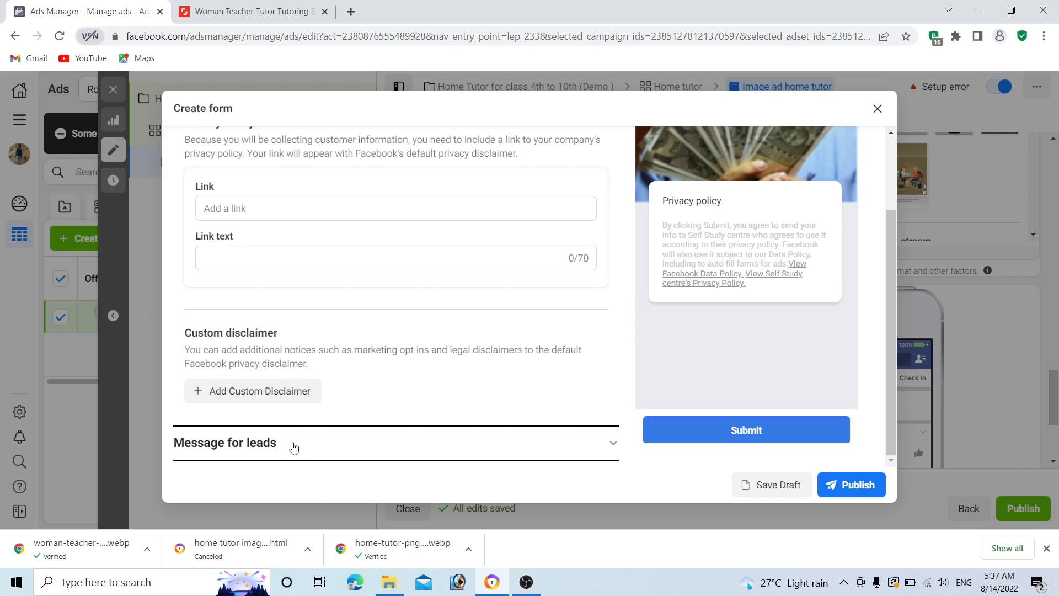
{"action": "left_click", "coordinate": [386, 454]}
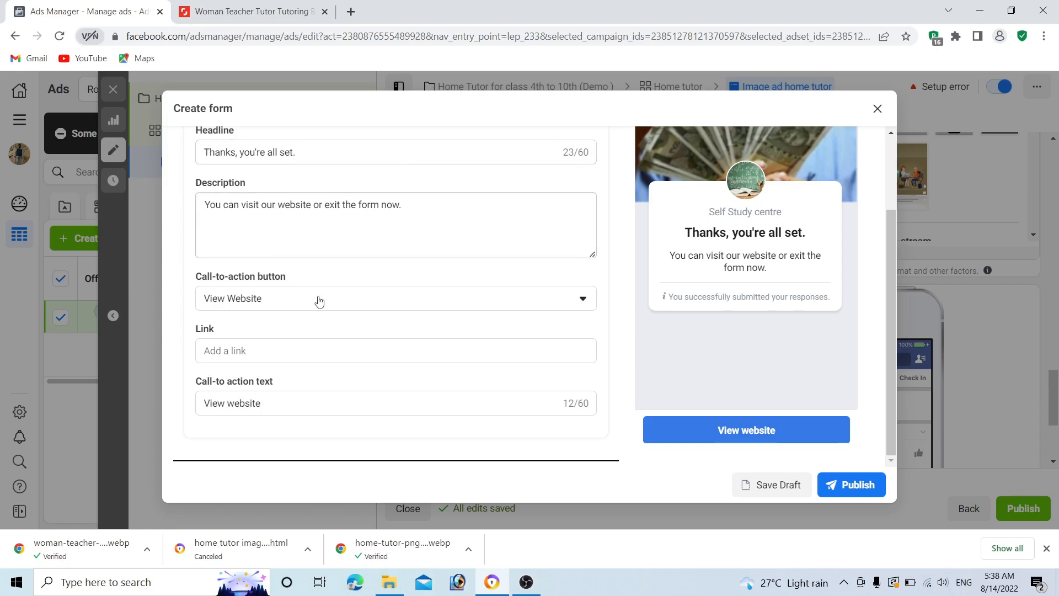
{"action": "left_click", "coordinate": [411, 312]}
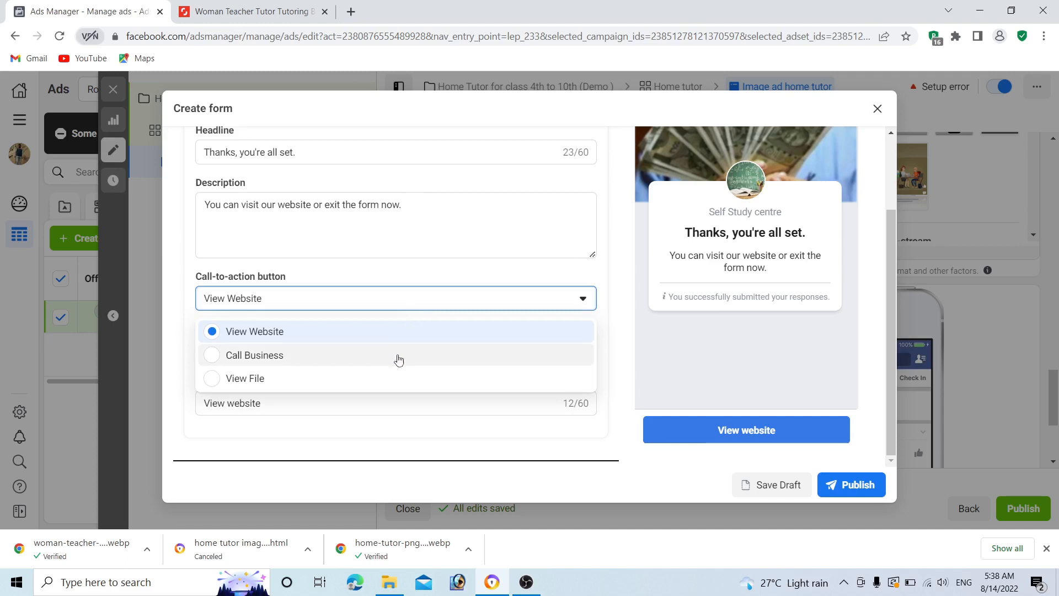
{"action": "left_click", "coordinate": [376, 336]}
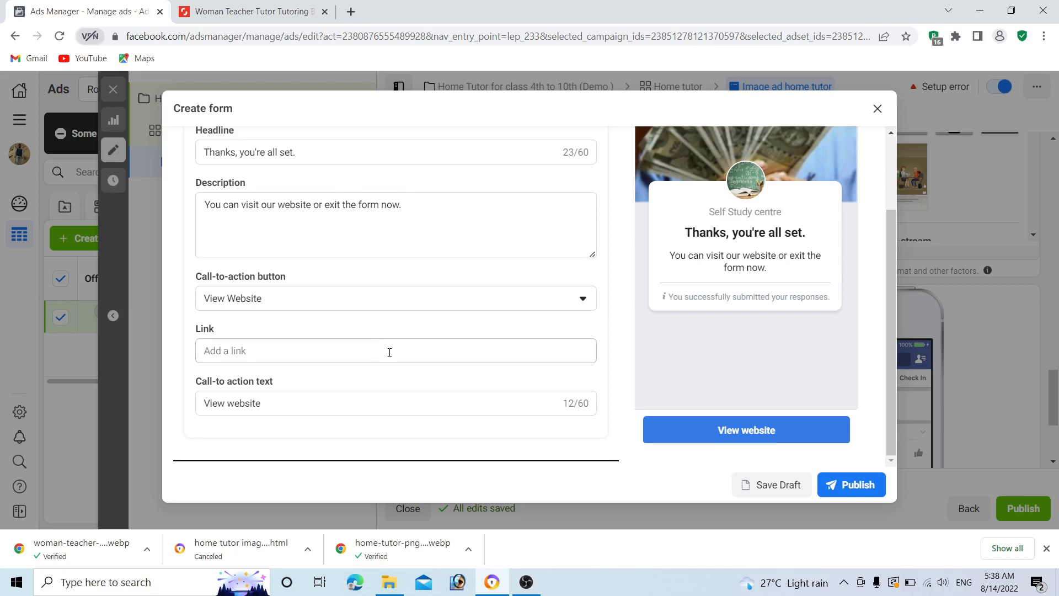
- Set the call-to-action text in the message for leads to "Get free demo class" and try to publish the form
{"action": "left_click", "coordinate": [469, 398]}
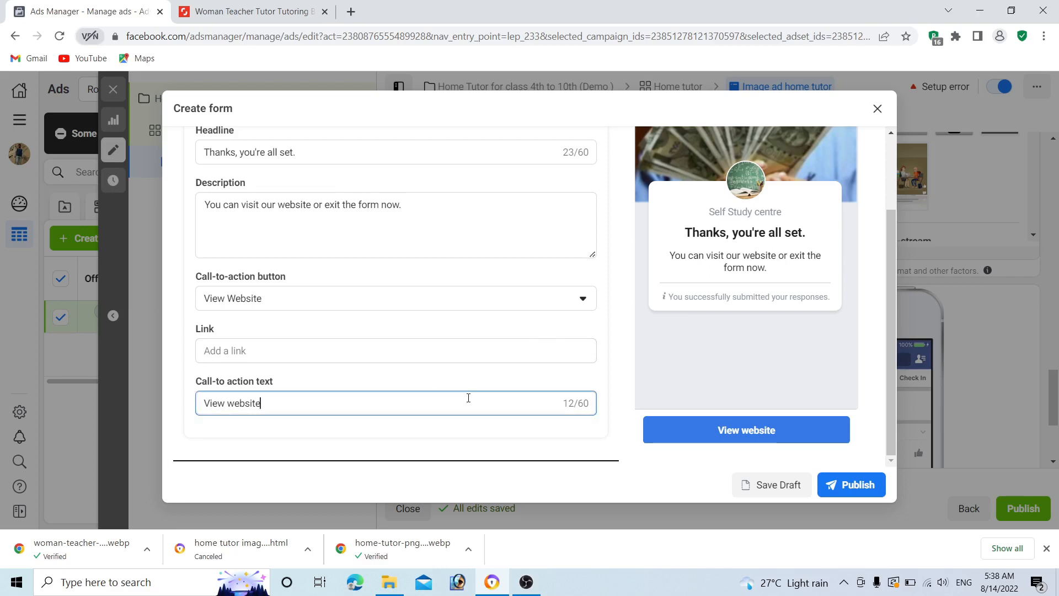
{"action": "key", "text": "BackSpace"}
{"action": "key", "text": "ctrl+a"}
{"action": "key", "text": "BackSpace"}
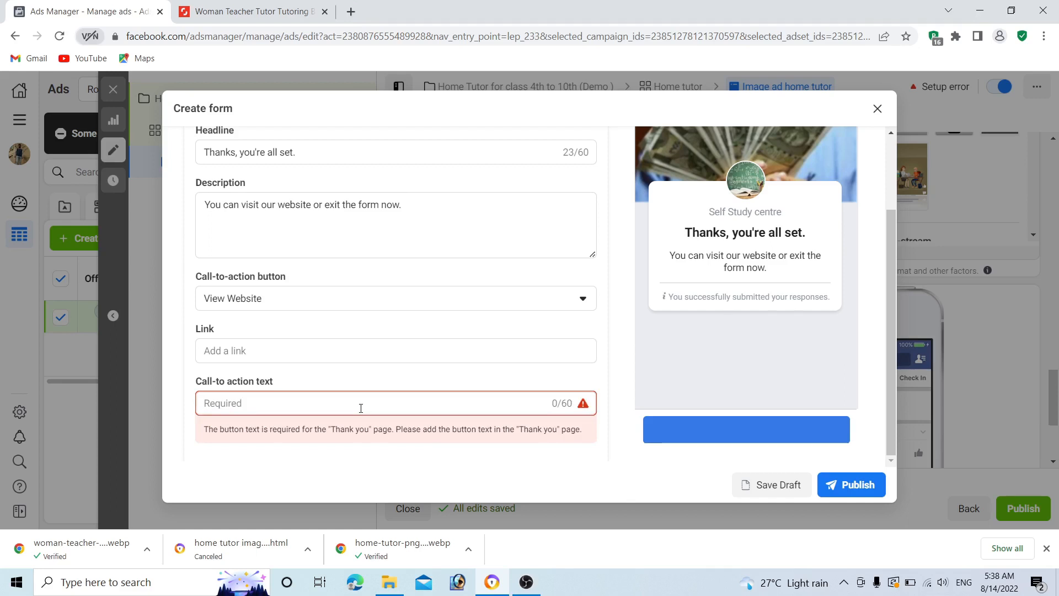
{"action": "type", "text": "Get free demo coass"}
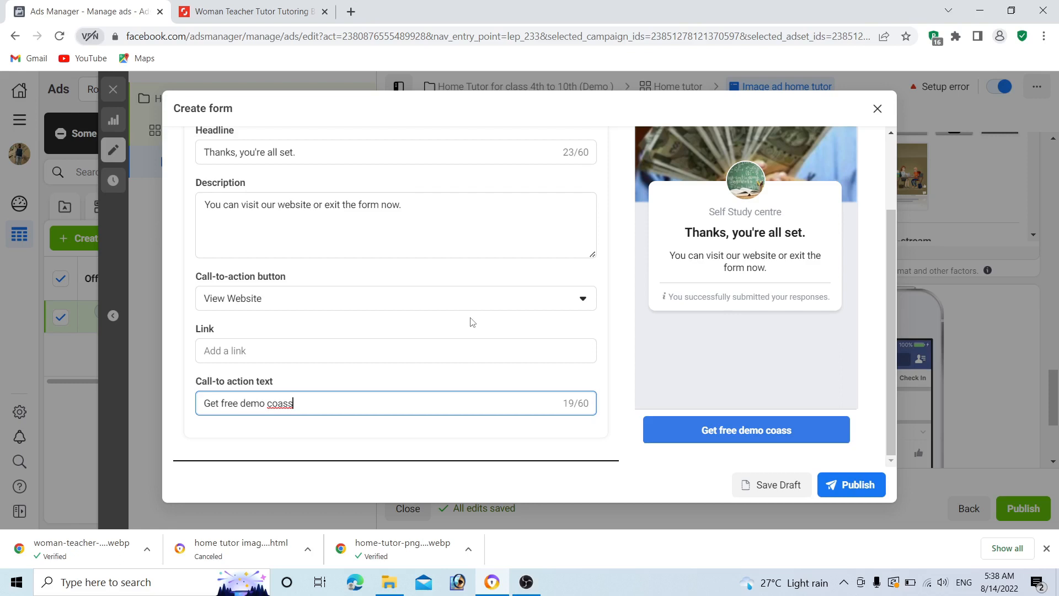
{"action": "key", "text": "BackSpace"}
{"action": "key", "text": "BackSpace"}
{"action": "key", "text": "BackSpace"}
{"action": "key", "text": "BackSpace"}
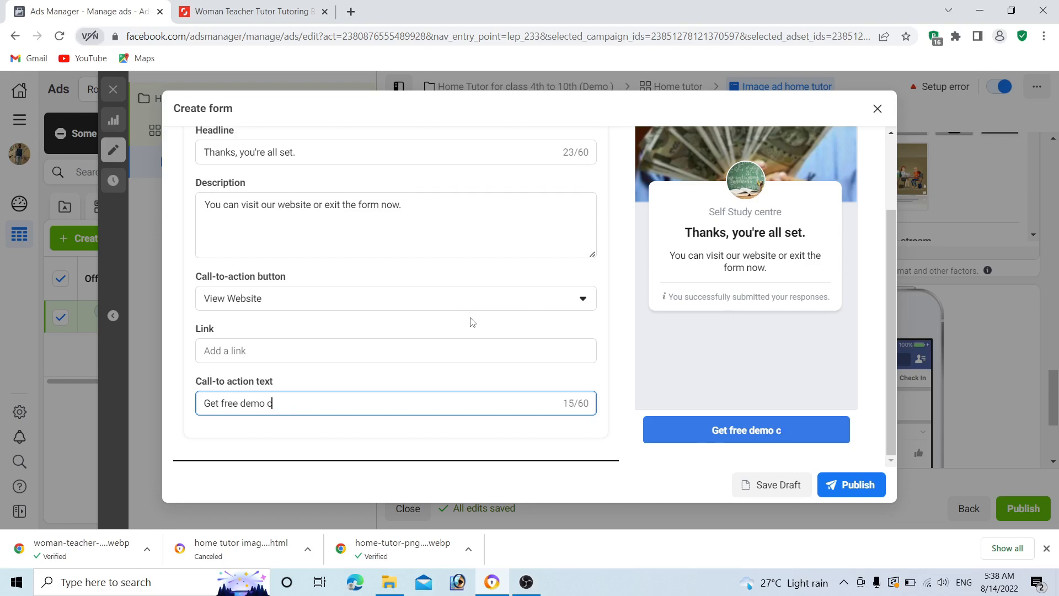
{"action": "type", "text": "lass"}
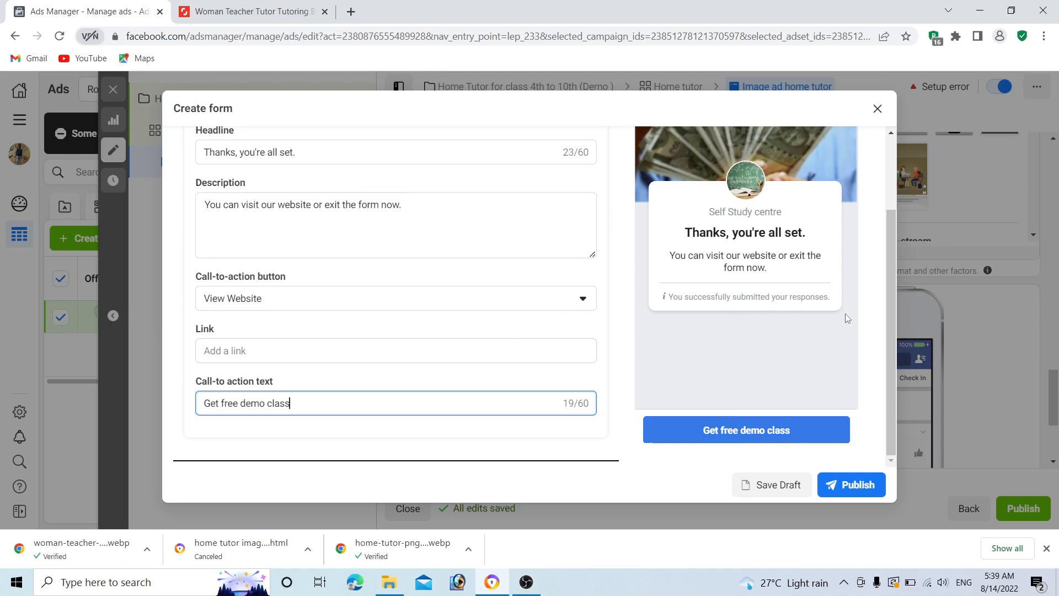
{"action": "left_click", "coordinate": [857, 486]}
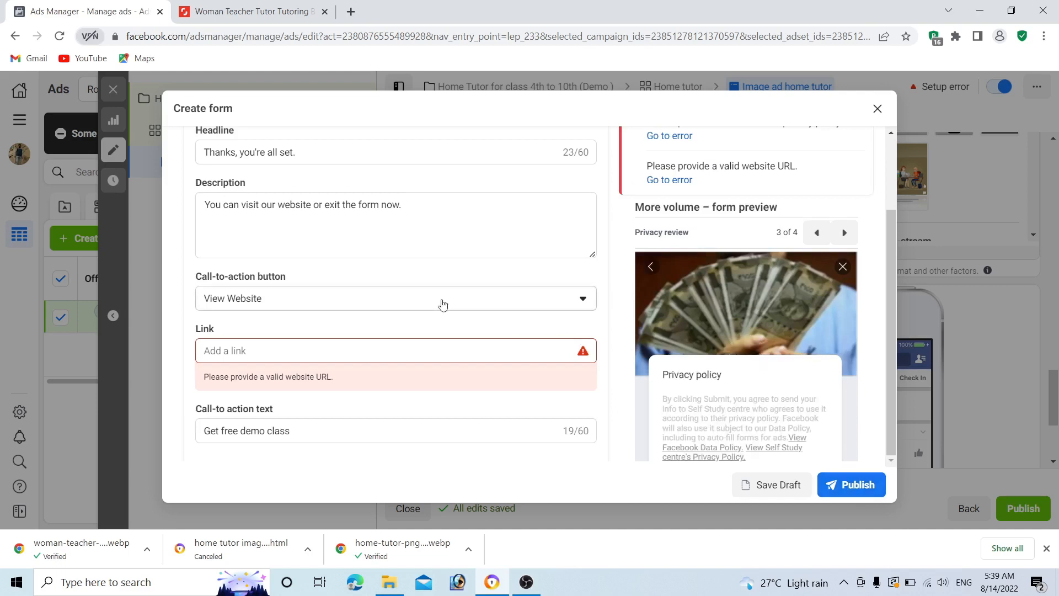
{"action": "left_click", "coordinate": [317, 350]}
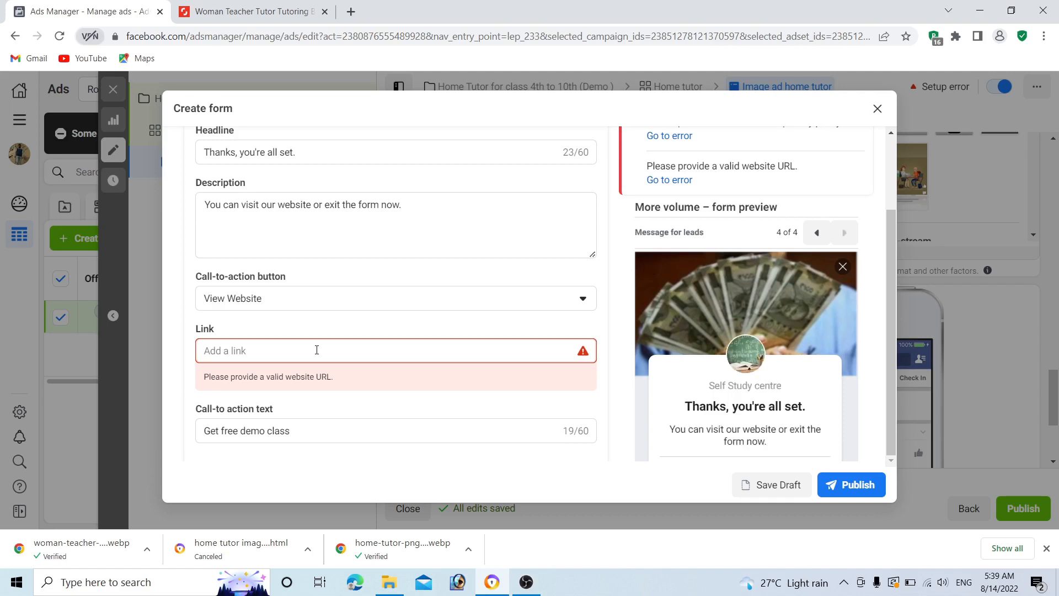
{"action": "type", "text": "www.sahisalah.com"}
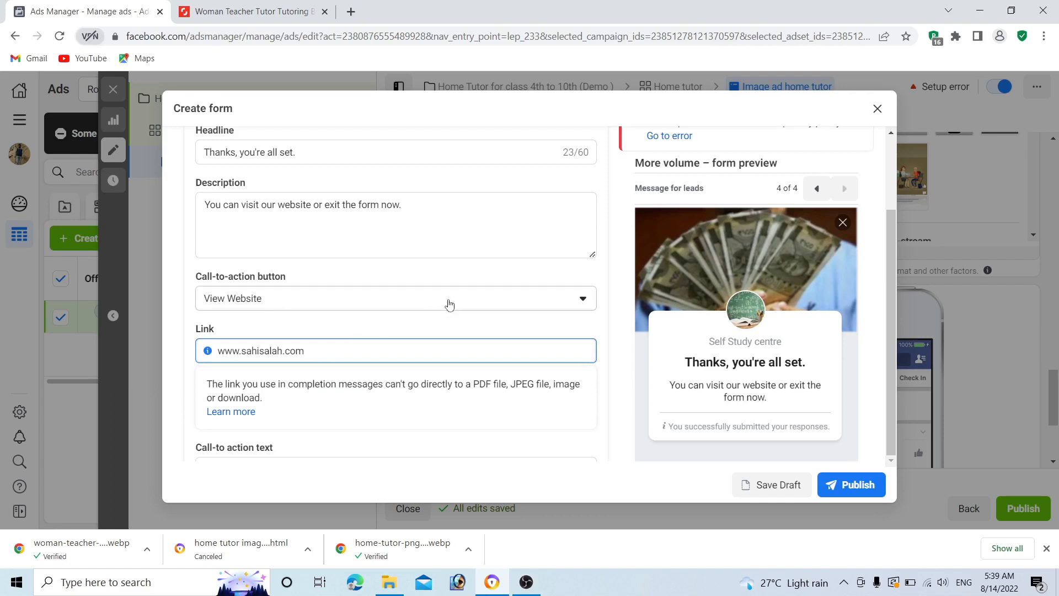
{"action": "scroll", "coordinate": [449, 305], "scroll_direction": "down", "scroll_amount": 1}
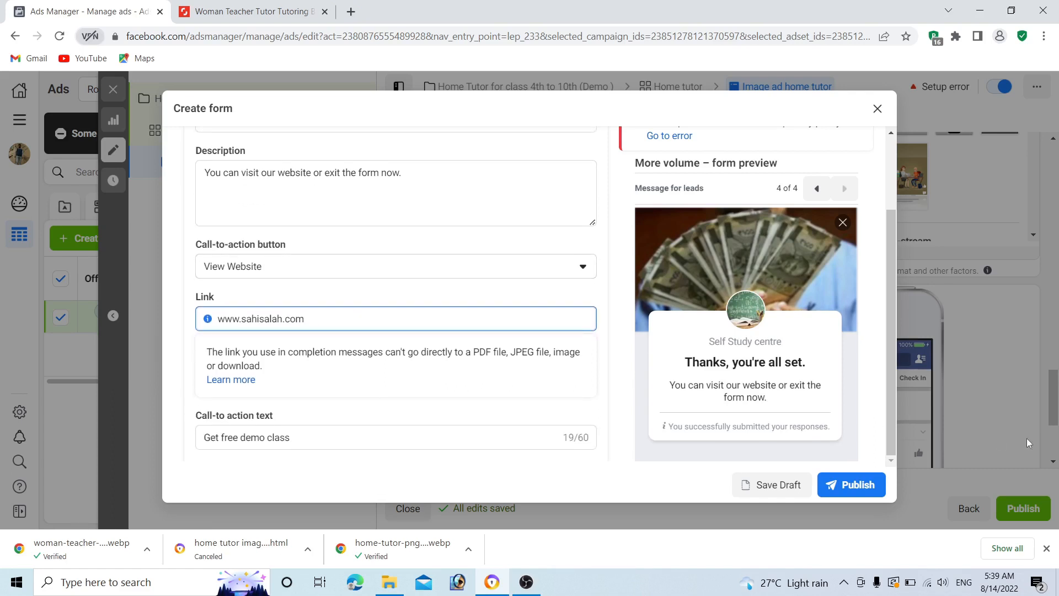
{"action": "scroll", "coordinate": [634, 303], "scroll_direction": "up", "scroll_amount": 3}
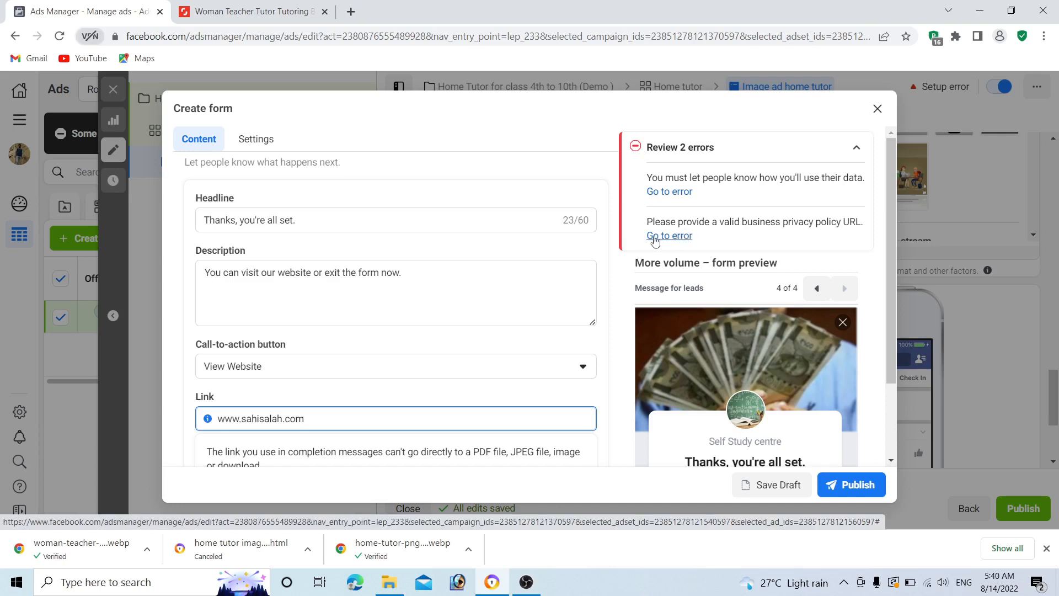
{"action": "left_click", "coordinate": [845, 487]}
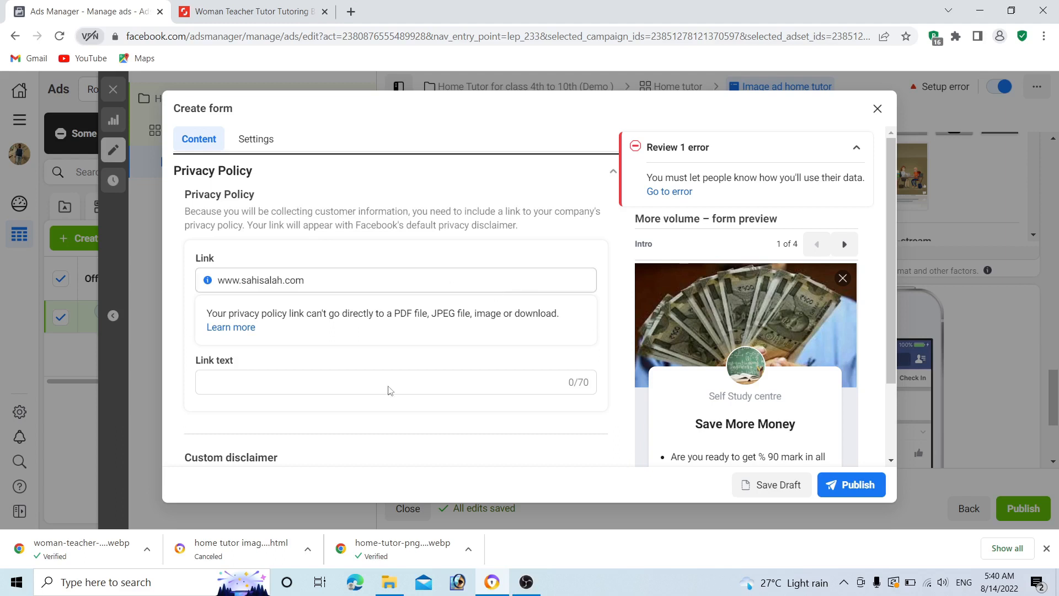
{"action": "left_click", "coordinate": [331, 384]}
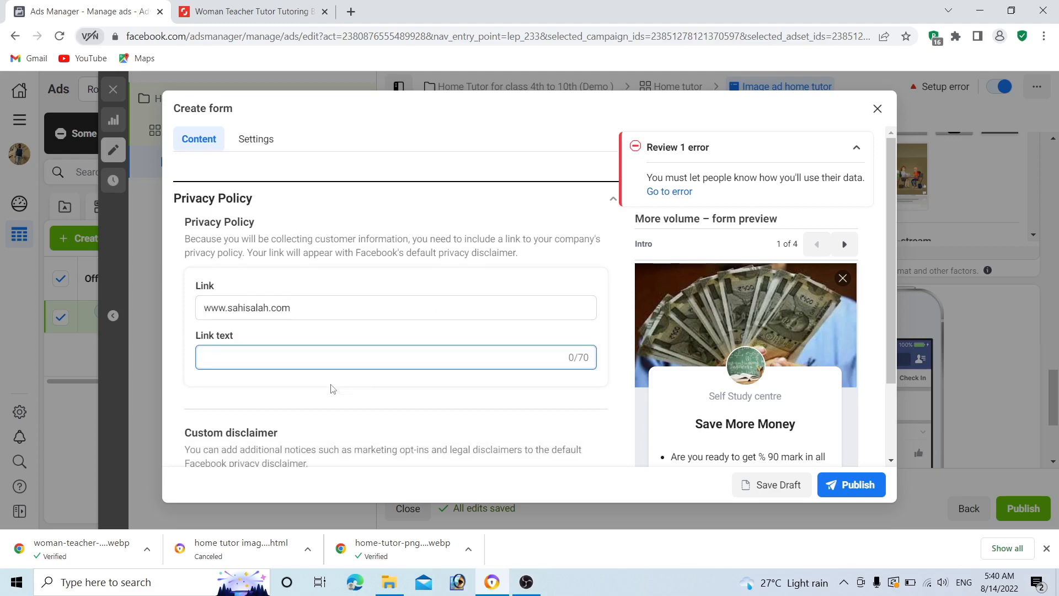
{"action": "type", "text": "Privacy policy page"}
{"action": "left_click", "coordinate": [855, 487]}
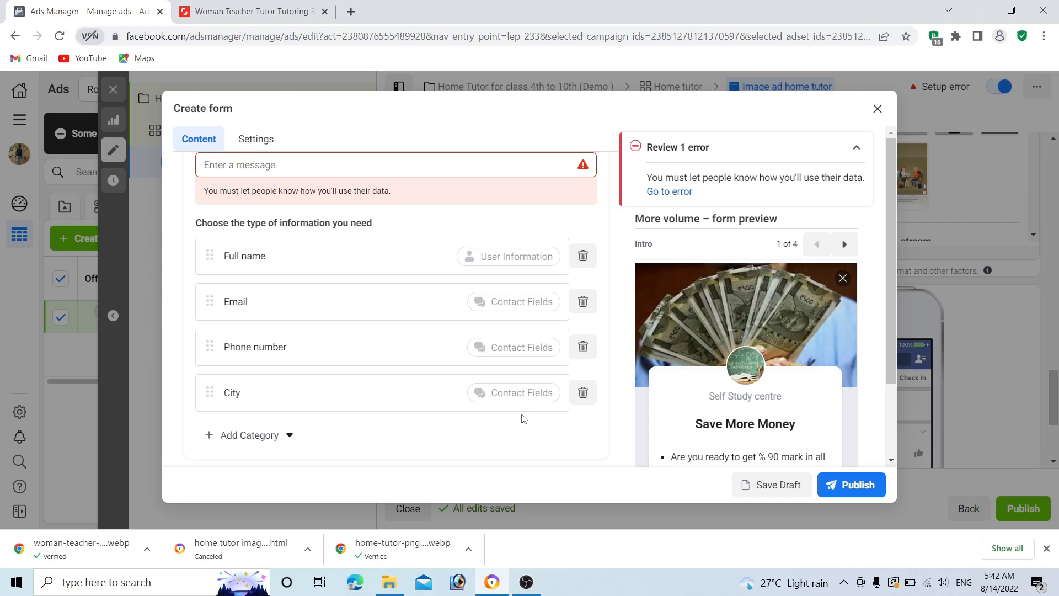
- Describe how the contact information is used as "For provide free demo classes" and publish the instant form
{"action": "scroll", "coordinate": [523, 418], "scroll_direction": "up", "scroll_amount": 1}
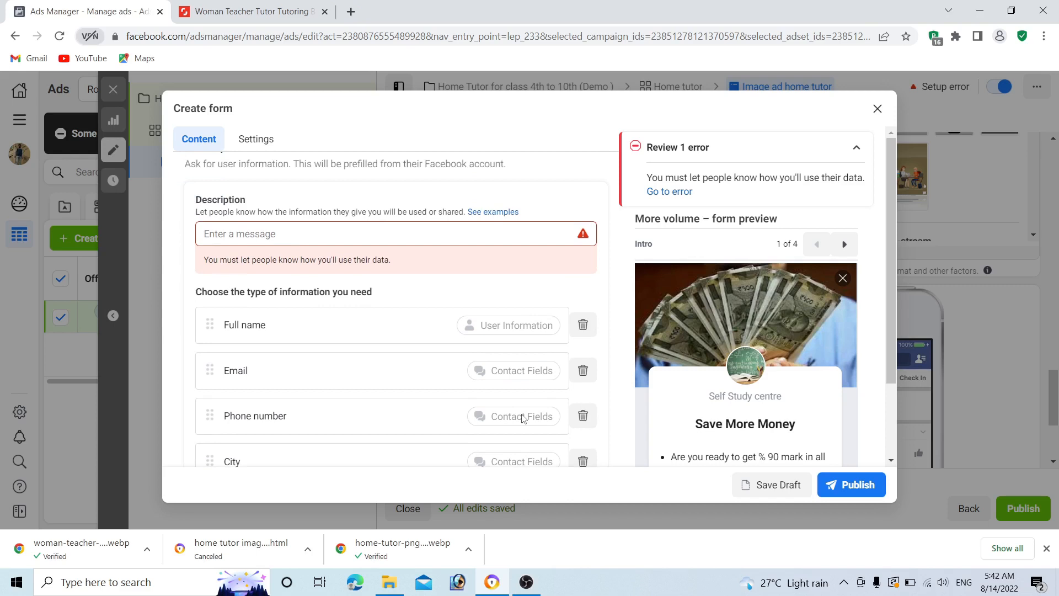
{"action": "left_click", "coordinate": [284, 235]}
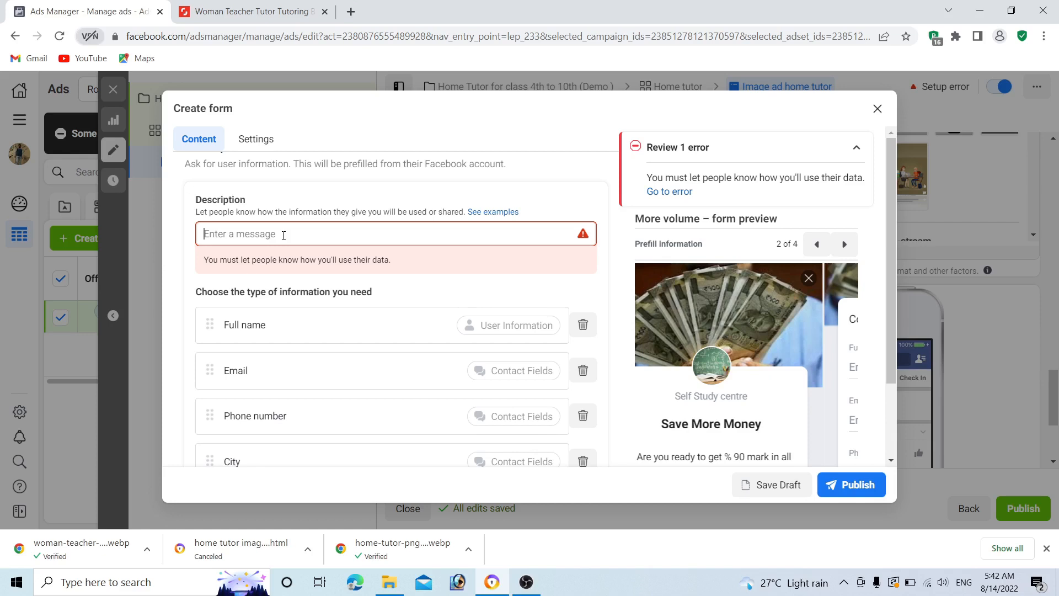
{"action": "type", "text": "For provide free demo classes"}
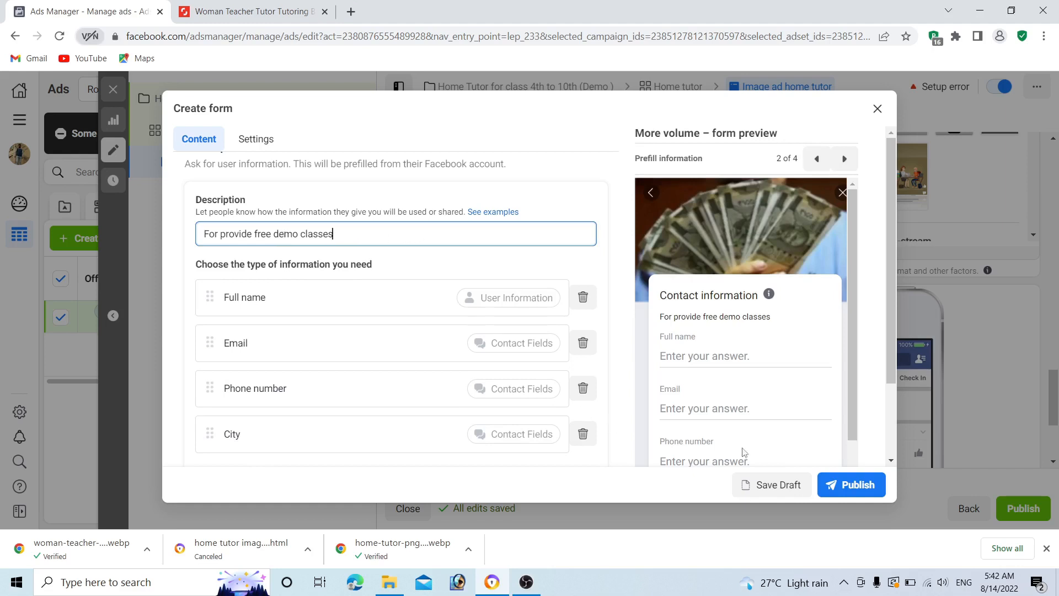
{"action": "left_click", "coordinate": [858, 485]}
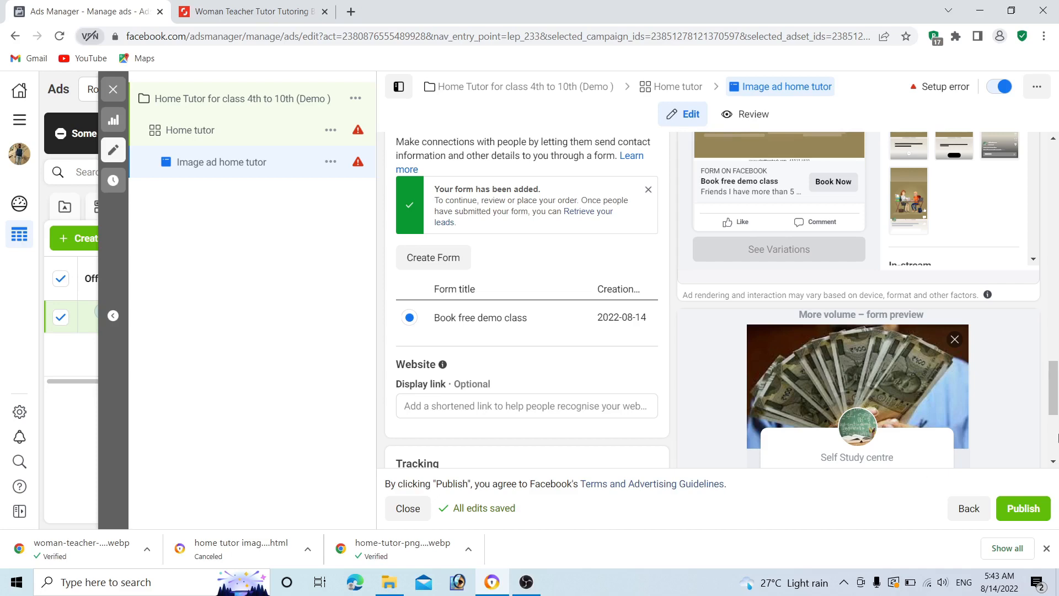
- Review the ad's call to action, instant form and tracking settings together with the ad and form previews
{"action": "left_click_drag", "start_coordinate": [1054, 396], "coordinate": [1055, 363]}
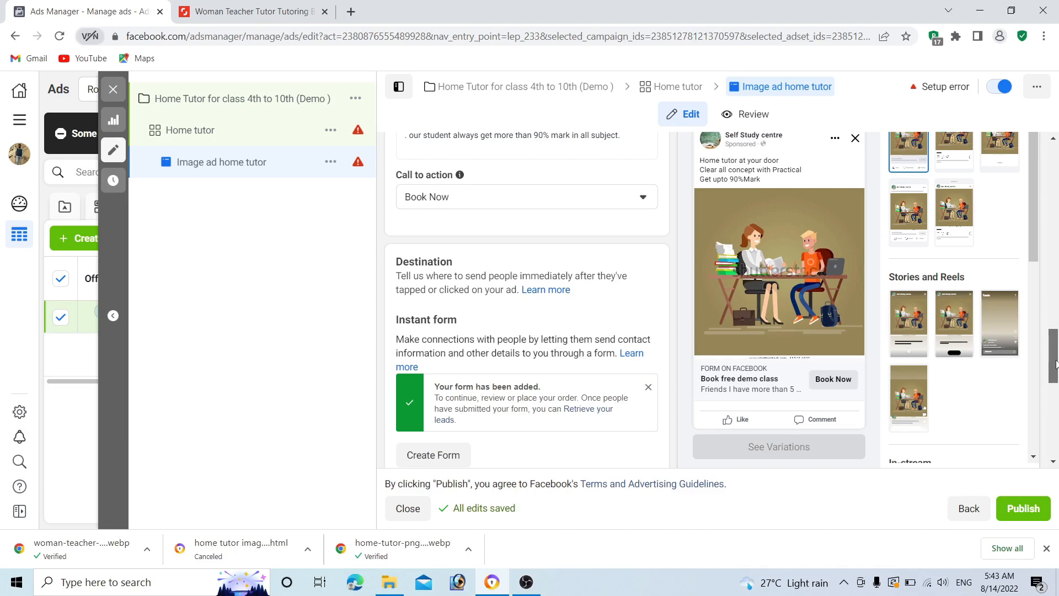
{"action": "left_click_drag", "start_coordinate": [1055, 364], "coordinate": [1056, 433]}
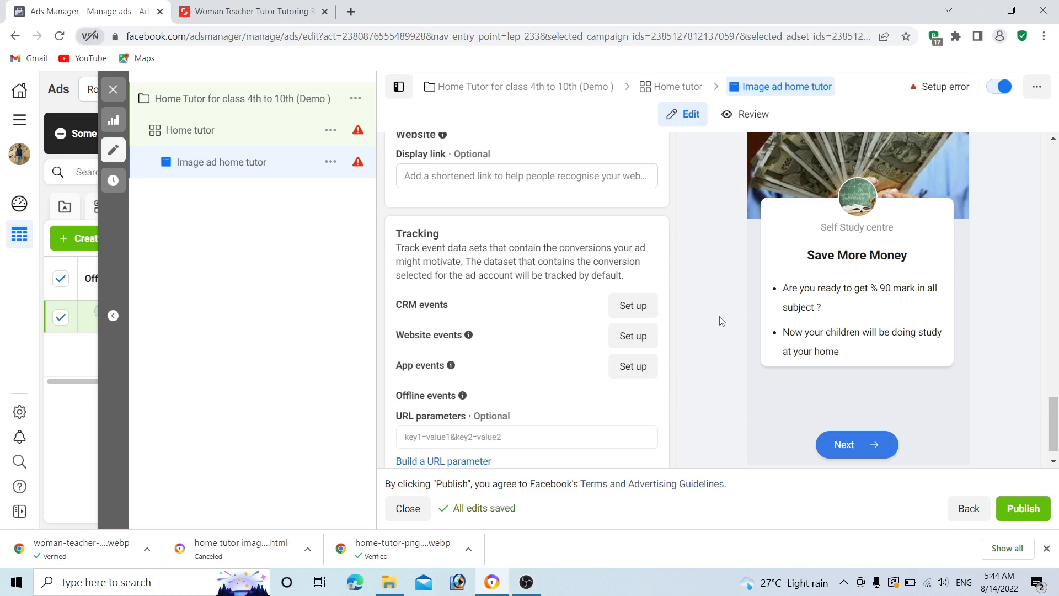
{"action": "scroll", "coordinate": [721, 321], "scroll_direction": "up", "scroll_amount": 3}
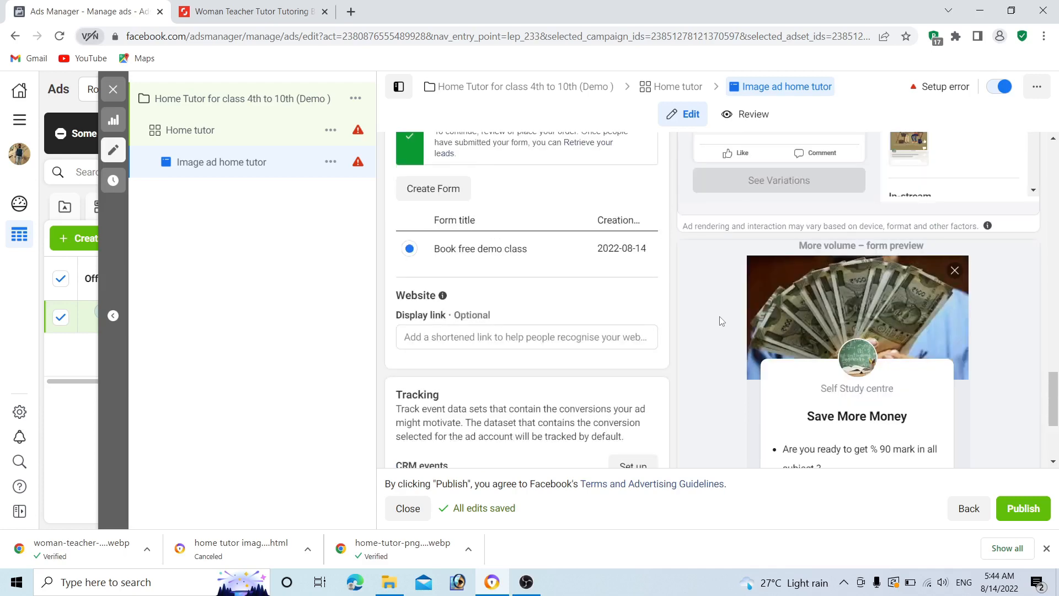
{"action": "scroll", "coordinate": [721, 321], "scroll_direction": "up", "scroll_amount": 4}
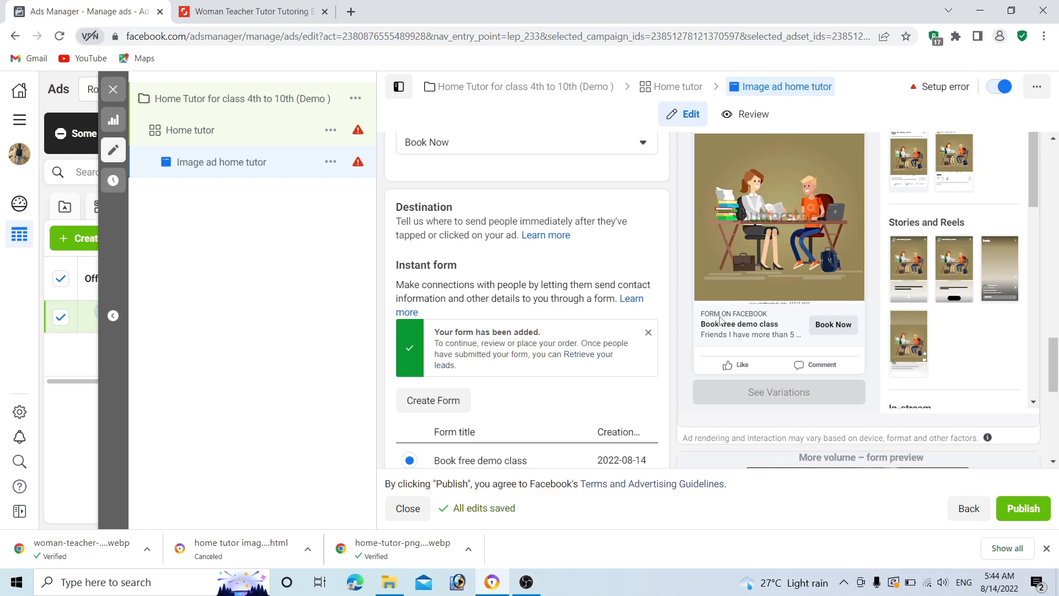